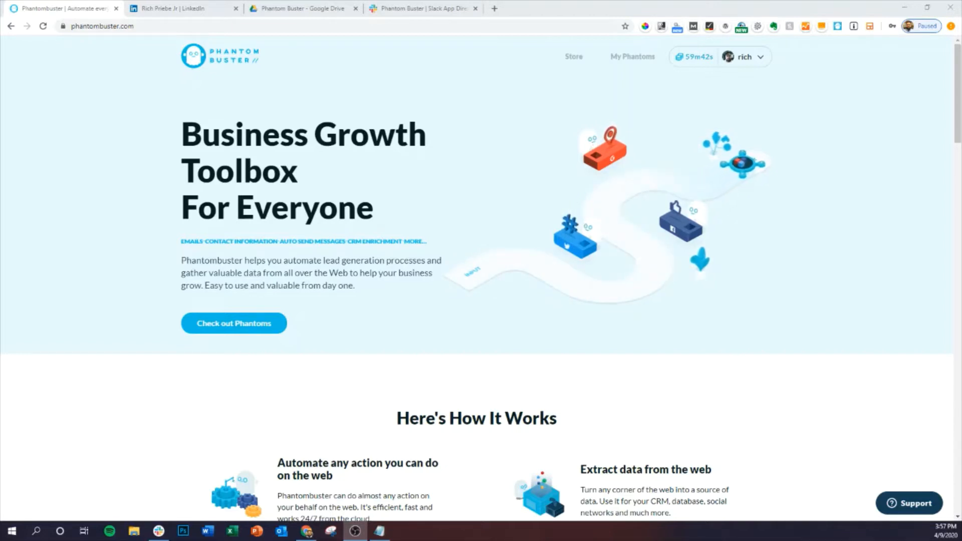
Look at the LinkedIn profile and the My Phantoms page, and open the Phantombuster store
{"action": "left_click", "coordinate": [197, 8]}
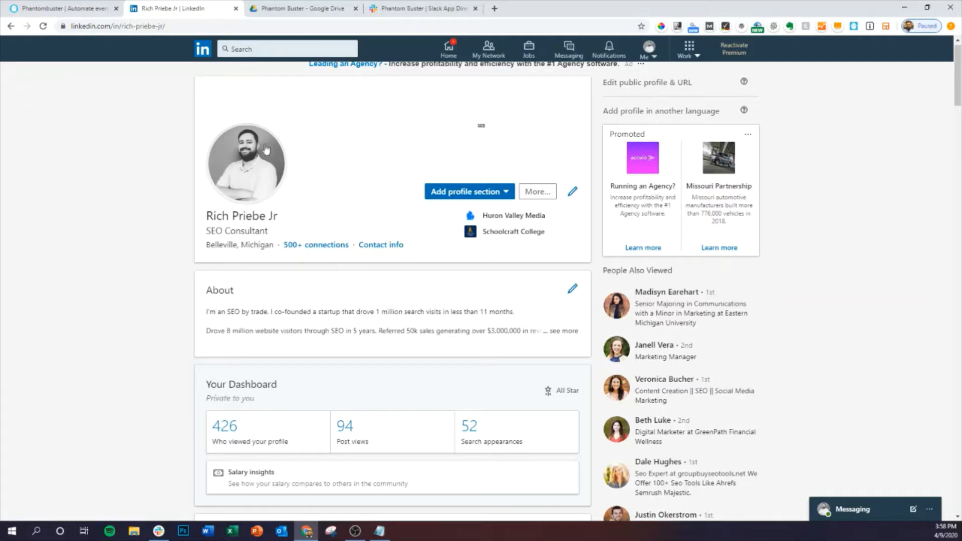
{"action": "left_click", "coordinate": [63, 9]}
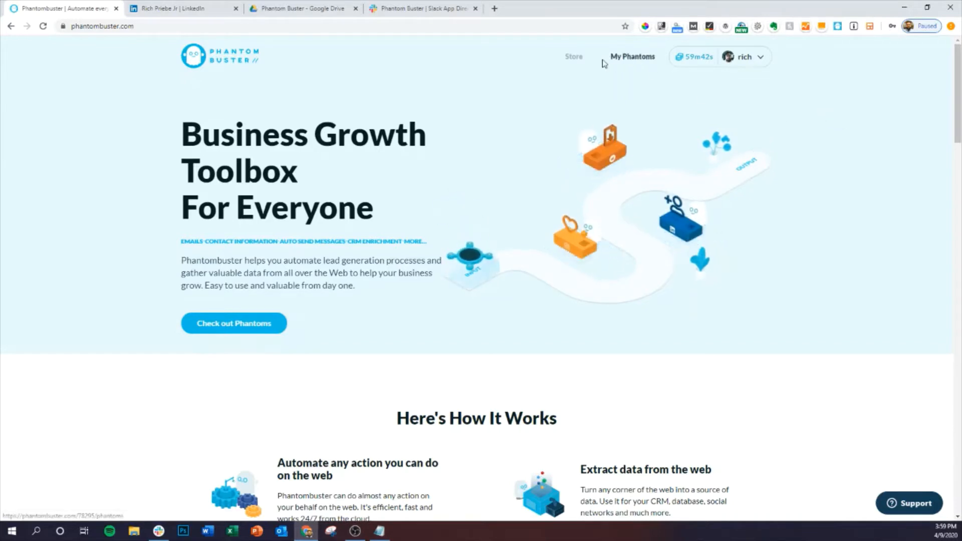
{"action": "left_click", "coordinate": [633, 56]}
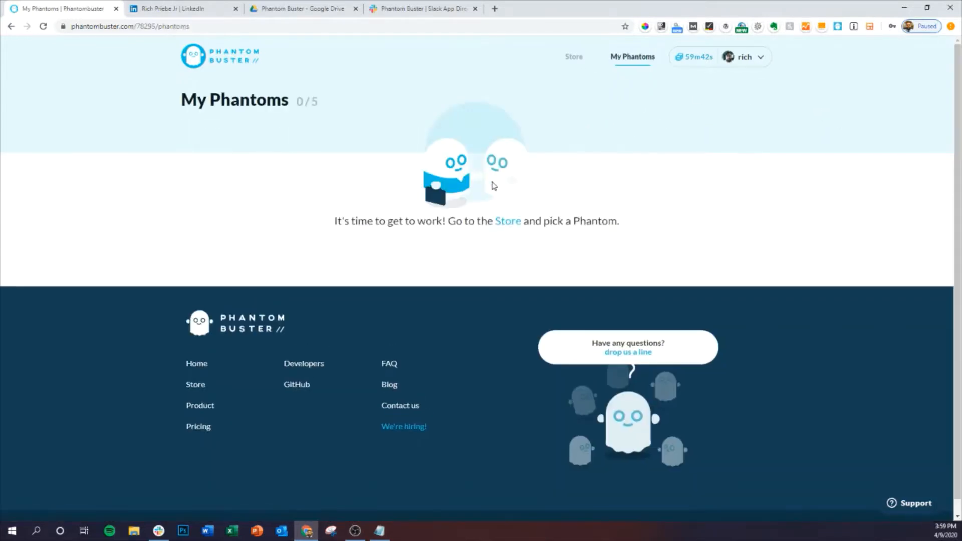
{"action": "left_click", "coordinate": [574, 57]}
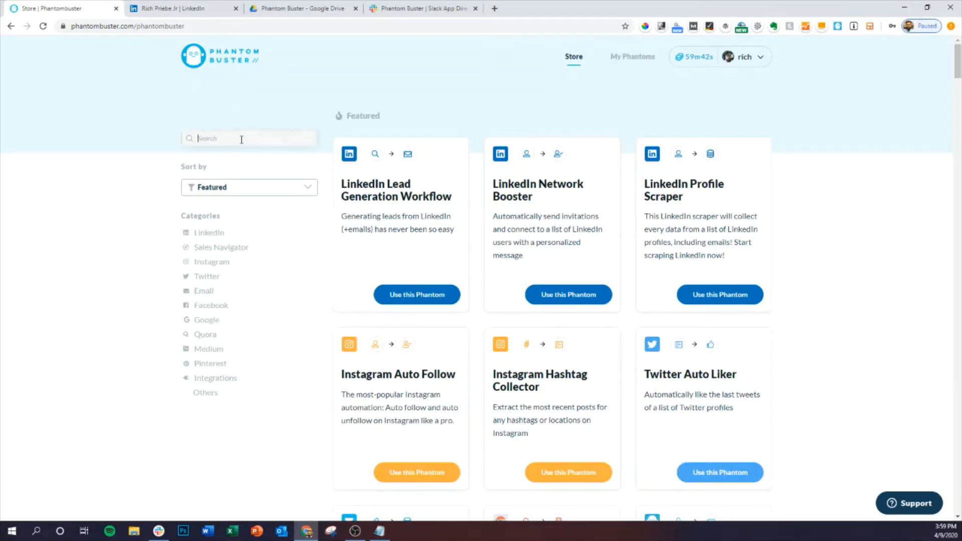
Search the Phantom store for "linkedin" with no category filter applied
{"action": "left_click", "coordinate": [210, 236]}
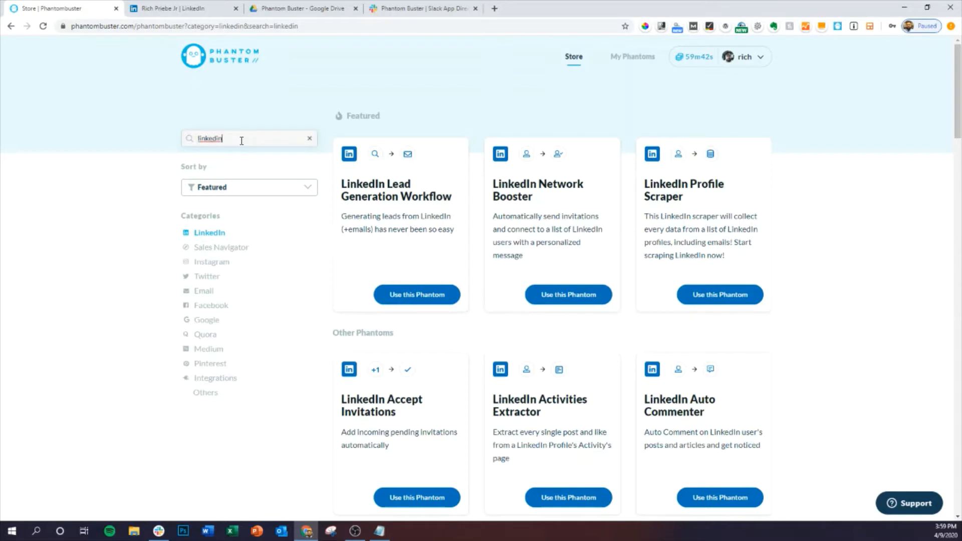
{"action": "left_click", "coordinate": [227, 235]}
{"action": "left_click", "coordinate": [276, 139]}
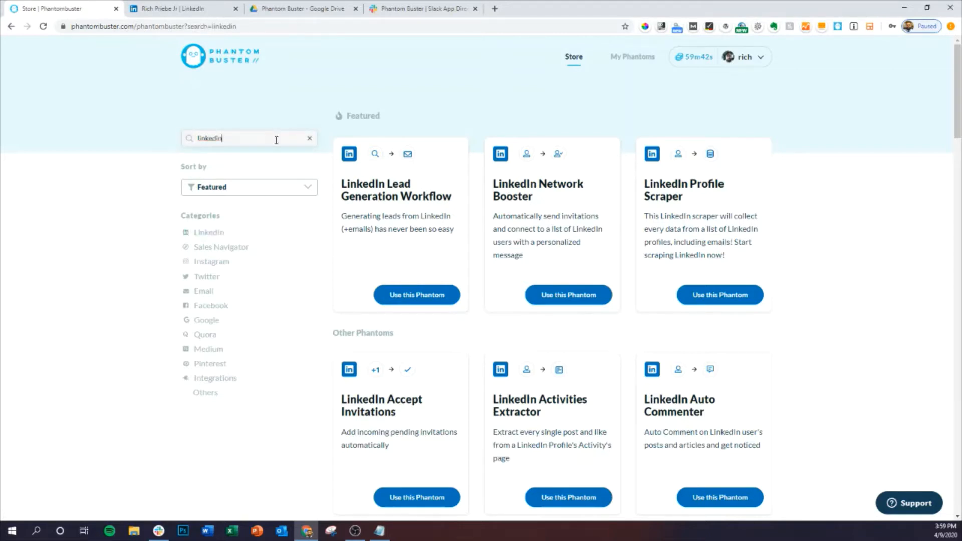
Find "search" in the listed Phantoms and start using the LinkedIn Search Export Phantom
{"action": "scroll", "coordinate": [606, 303], "scroll_direction": "down", "scroll_amount": 1}
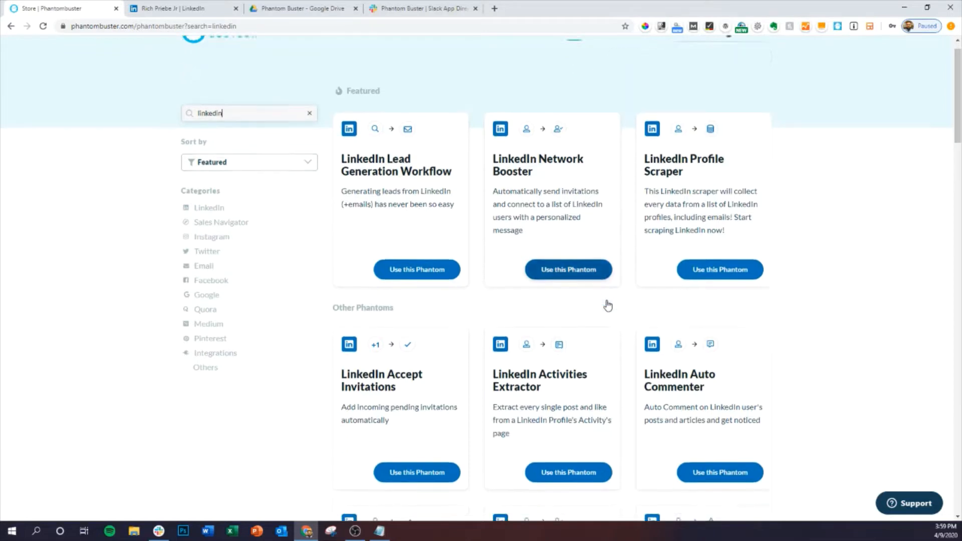
{"action": "key", "text": "ctrl+f"}
{"action": "type", "text": "search"}
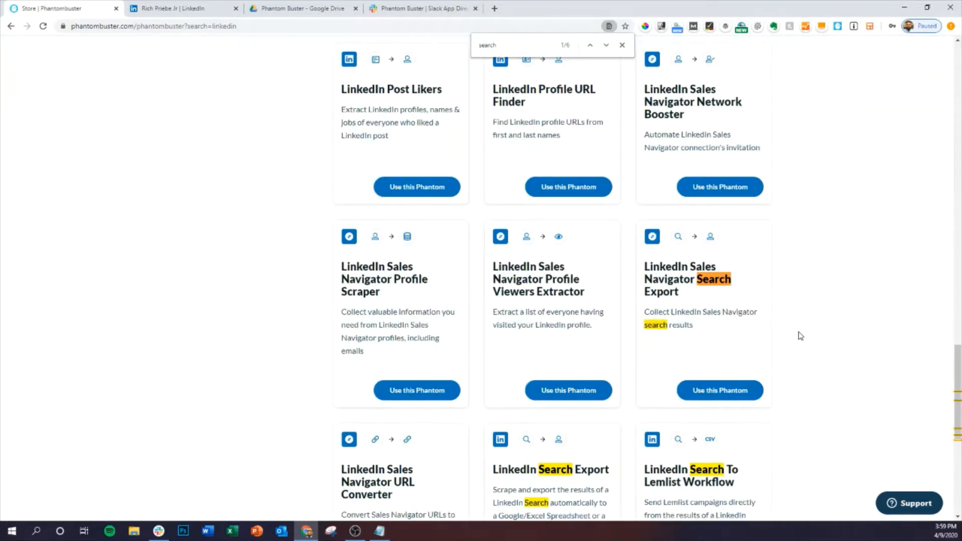
{"action": "scroll", "coordinate": [801, 336], "scroll_direction": "down", "scroll_amount": 3}
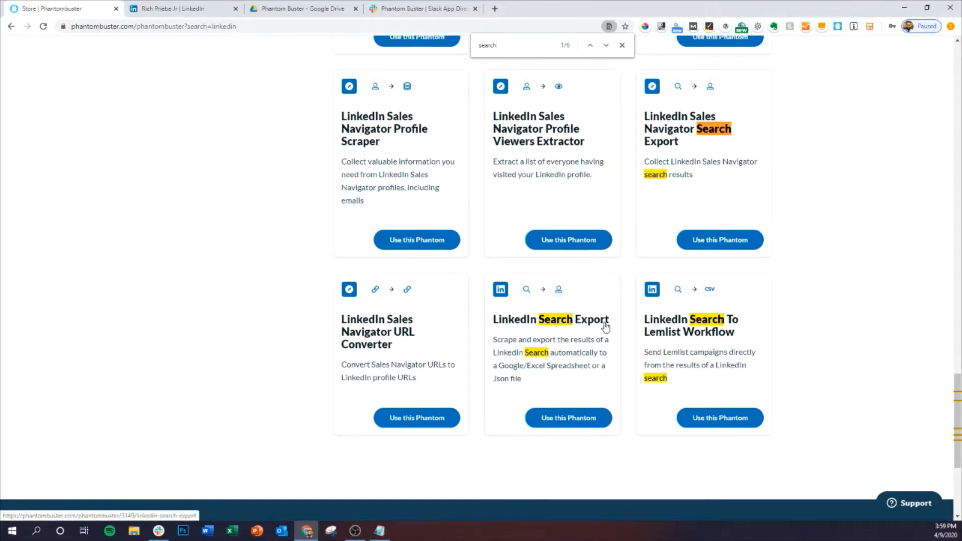
{"action": "left_click", "coordinate": [622, 45]}
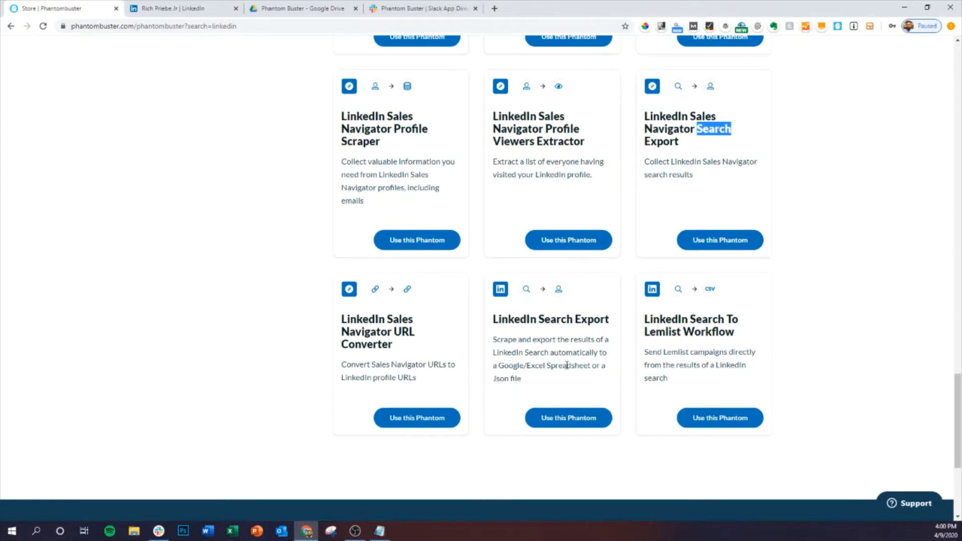
{"action": "left_click", "coordinate": [561, 418]}
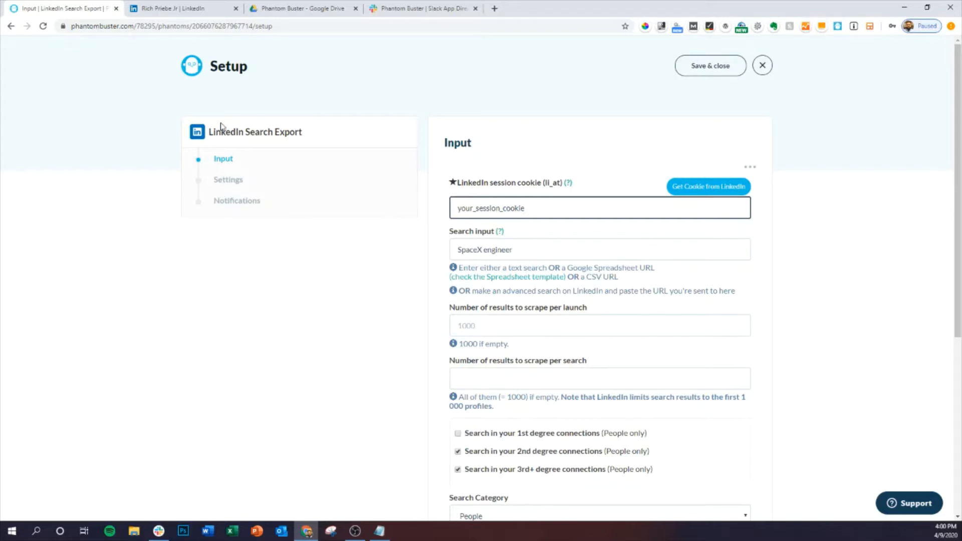
Fill in the session cookie by fetching it from LinkedIn, and clear the sample text from the search input
{"action": "left_click", "coordinate": [717, 187]}
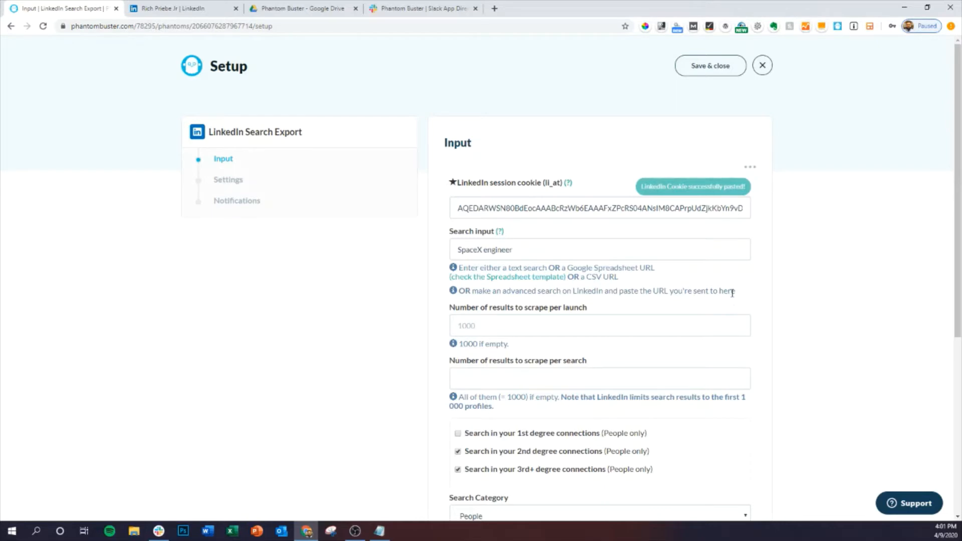
{"action": "triple_click", "coordinate": [527, 251]}
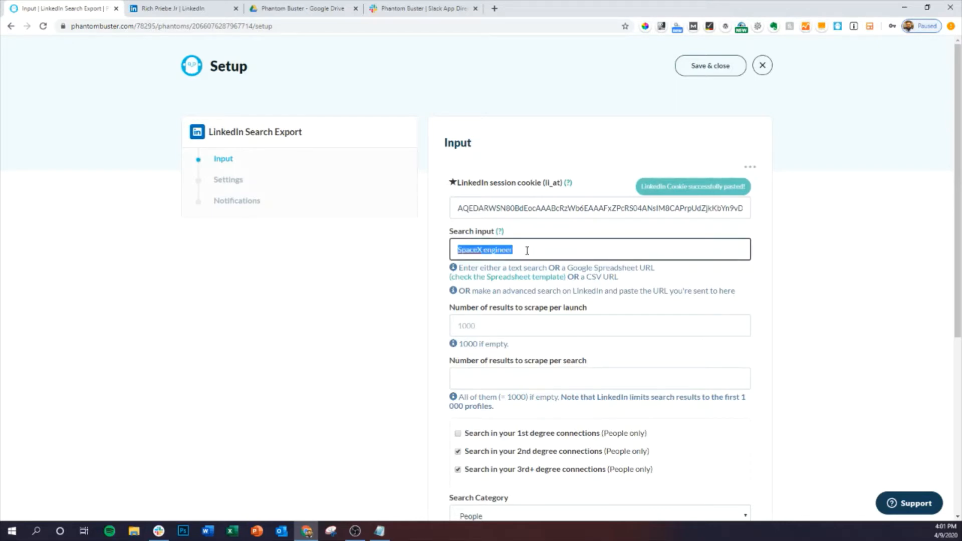
{"action": "key", "text": "BackSpace"}
Switch to LinkedIn, search for "digital marketer grand rapids" and check the number of results
{"action": "left_click", "coordinate": [191, 7]}
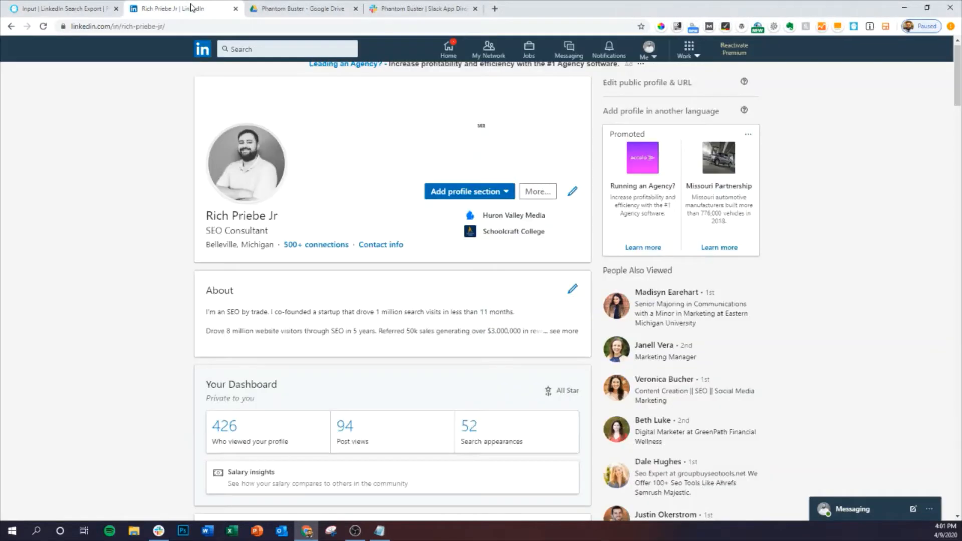
{"action": "left_click", "coordinate": [246, 48]}
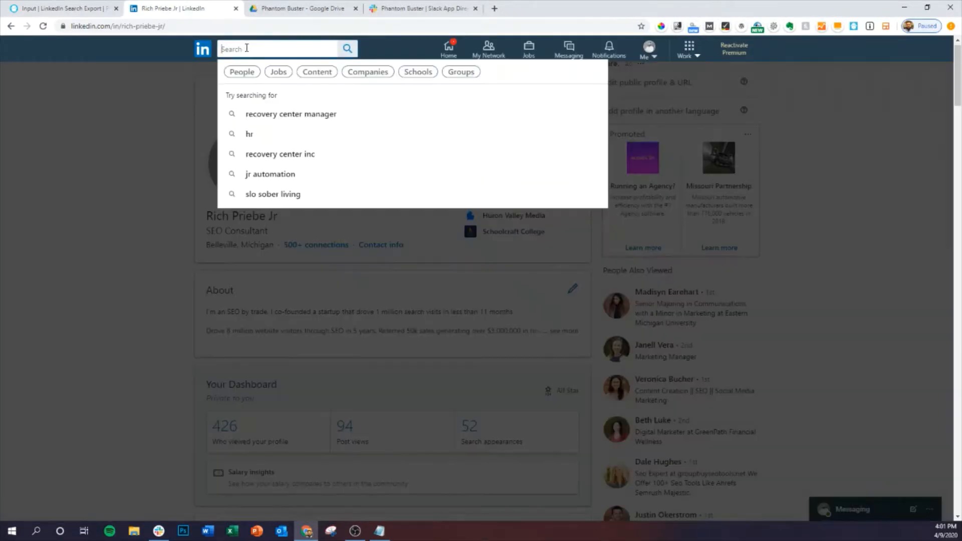
{"action": "type", "text": "digitla mar"}
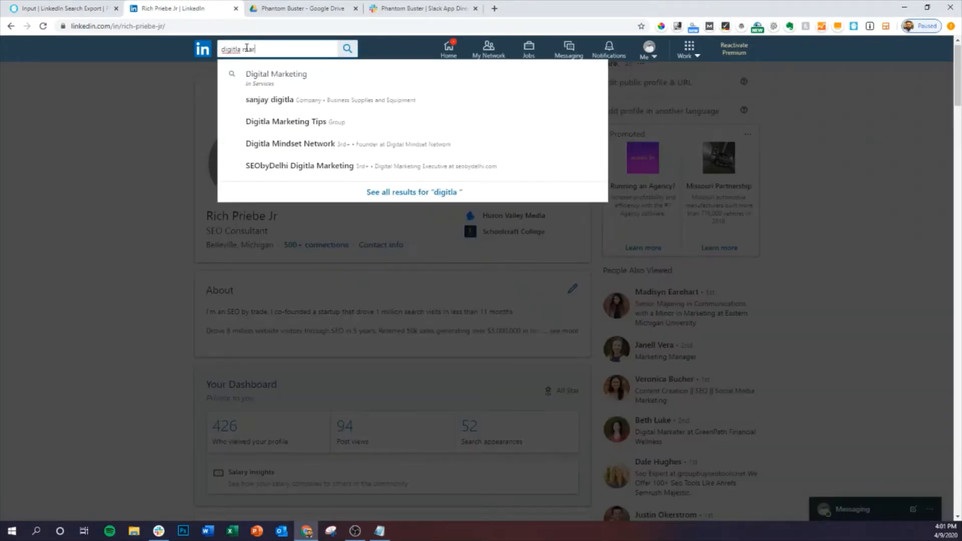
{"action": "key", "text": "BackSpace"}
{"action": "key", "text": "BackSpace"}
{"action": "type", "text": "al mar"}
{"action": "type", "text": "keter "}
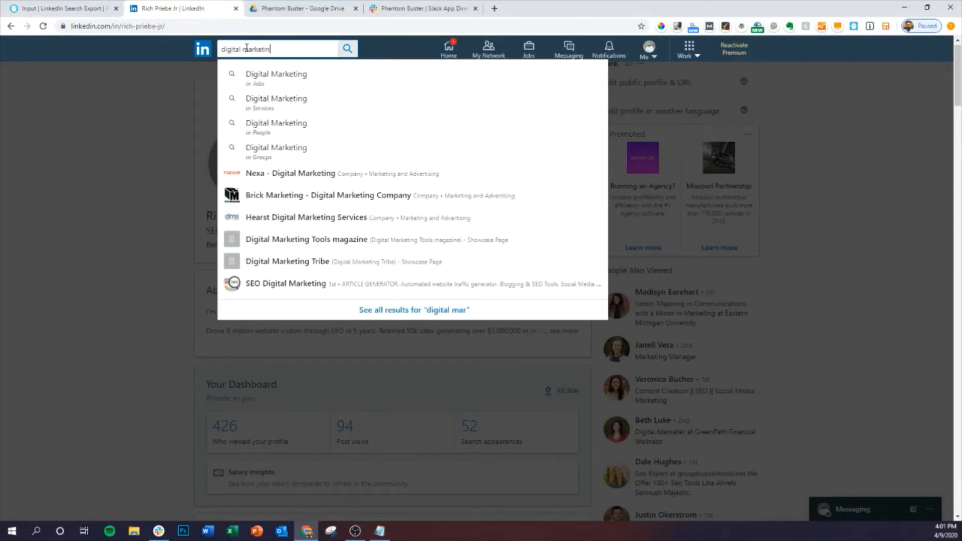
{"action": "type", "text": "grand rapids"}
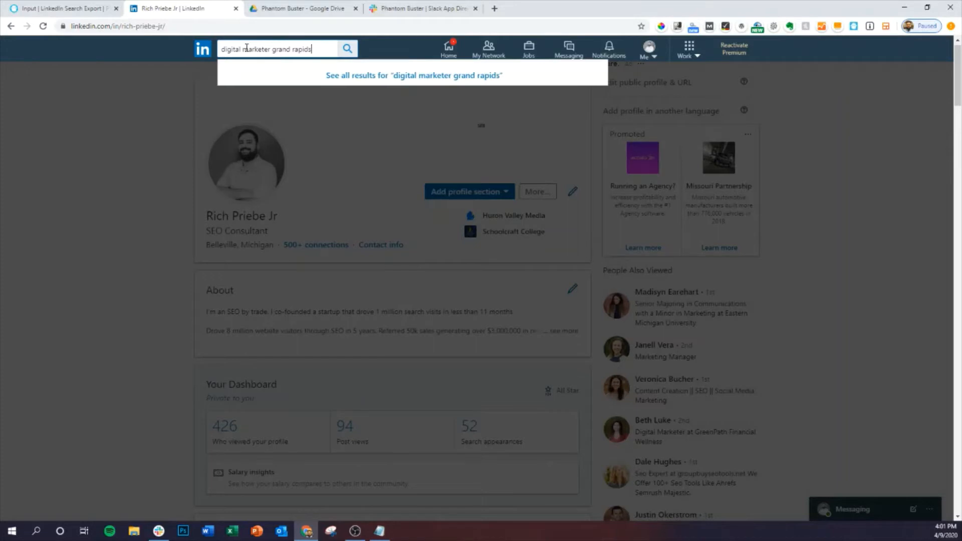
{"action": "key", "text": "Return"}
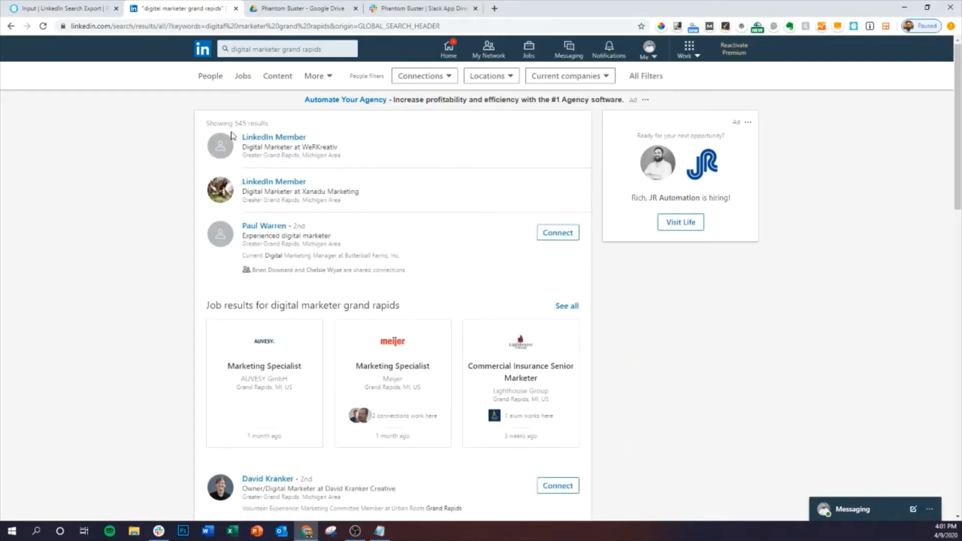
{"action": "left_click_drag", "start_coordinate": [238, 125], "coordinate": [275, 125]}
{"action": "left_click", "coordinate": [275, 125]}
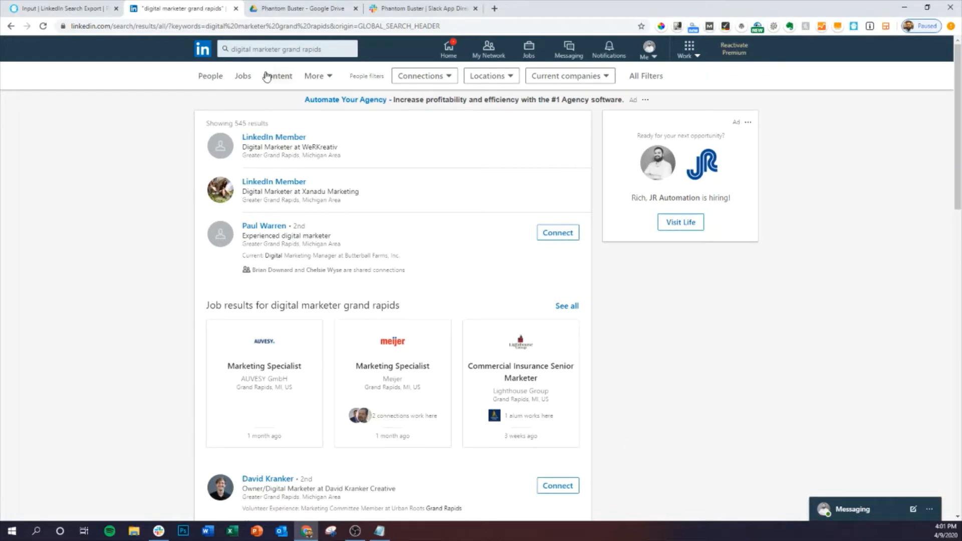
Copy the URL of the LinkedIn results page into the Phantom's search input
{"action": "left_click", "coordinate": [165, 26]}
{"action": "key", "text": "ctrl+c"}
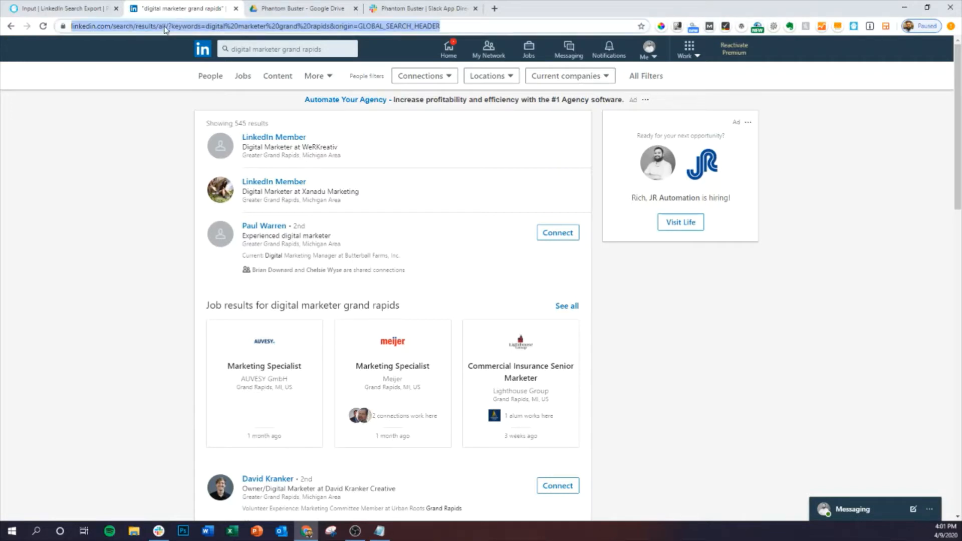
{"action": "left_click", "coordinate": [59, 9]}
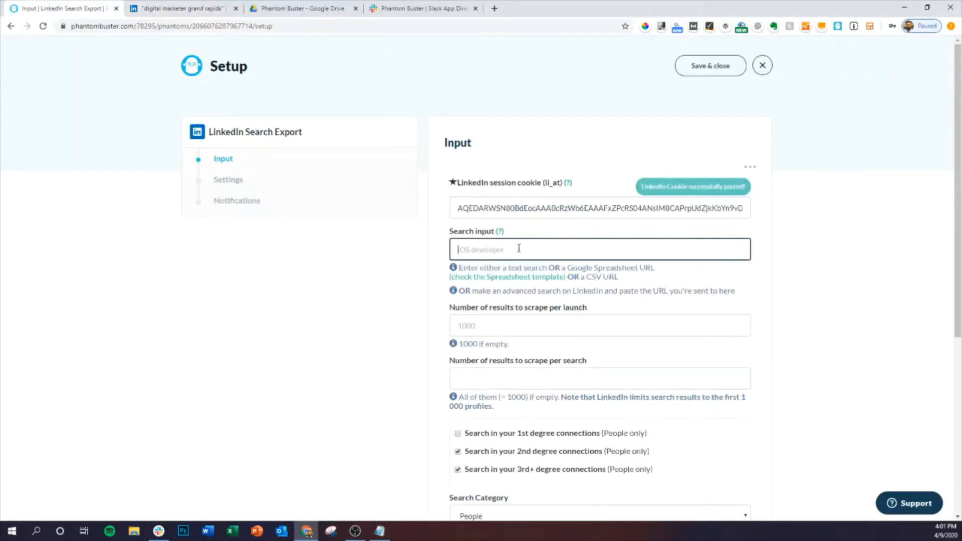
{"action": "key", "text": "ctrl+v"}
{"action": "left_click", "coordinate": [804, 336]}
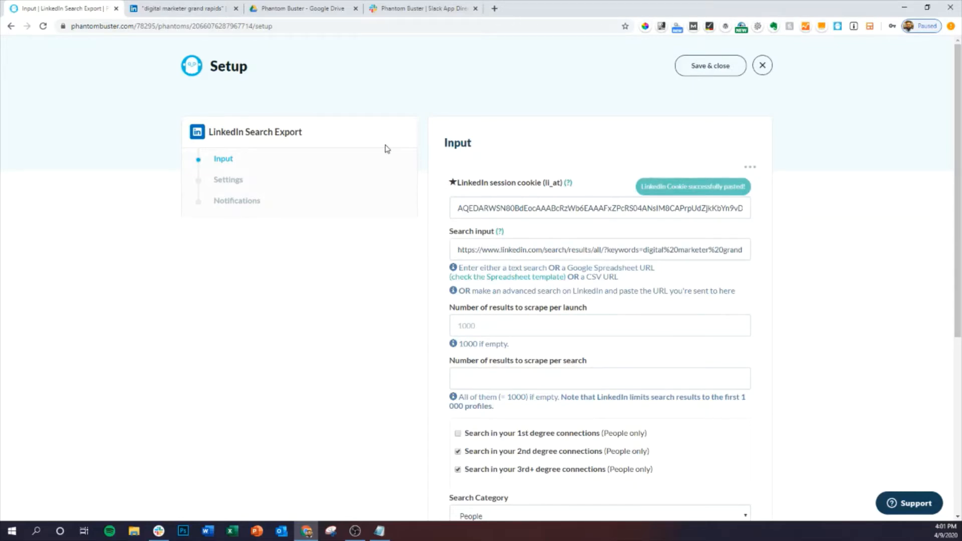
Examine the people, job and company entries in the LinkedIn results for "digital marketer grand rapids"
{"action": "left_click", "coordinate": [189, 9]}
{"action": "scroll", "coordinate": [348, 257], "scroll_direction": "down", "scroll_amount": 15}
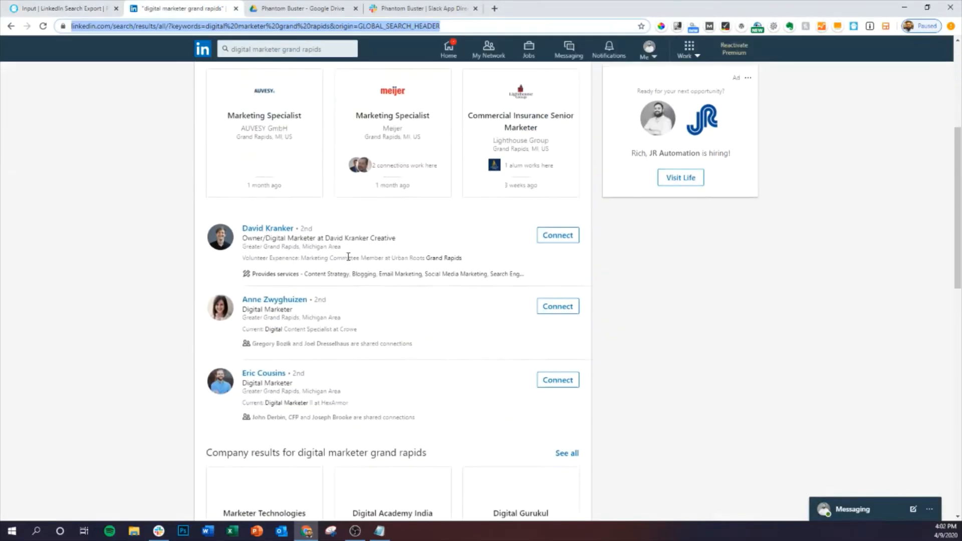
{"action": "scroll", "coordinate": [381, 237], "scroll_direction": "up", "scroll_amount": 10}
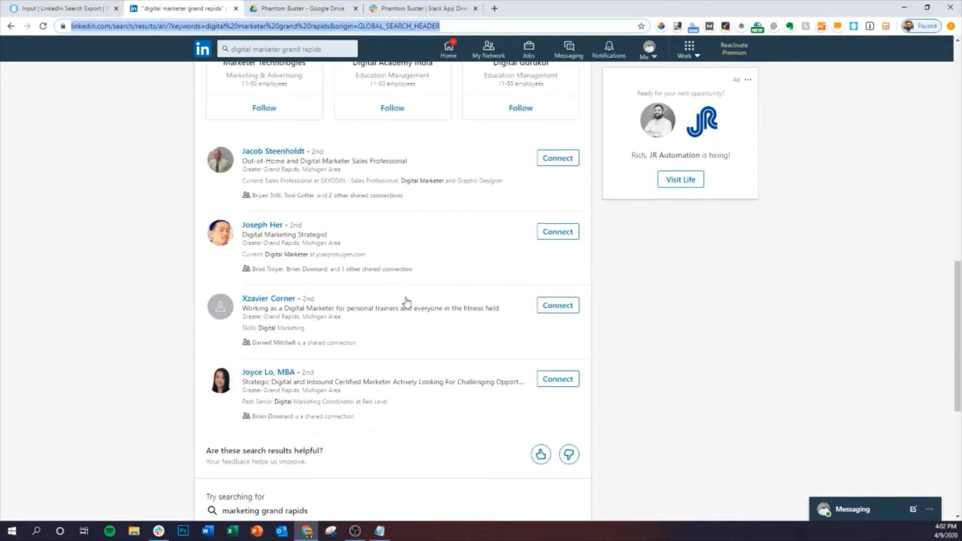
{"action": "scroll", "coordinate": [418, 255], "scroll_direction": "up", "scroll_amount": 3}
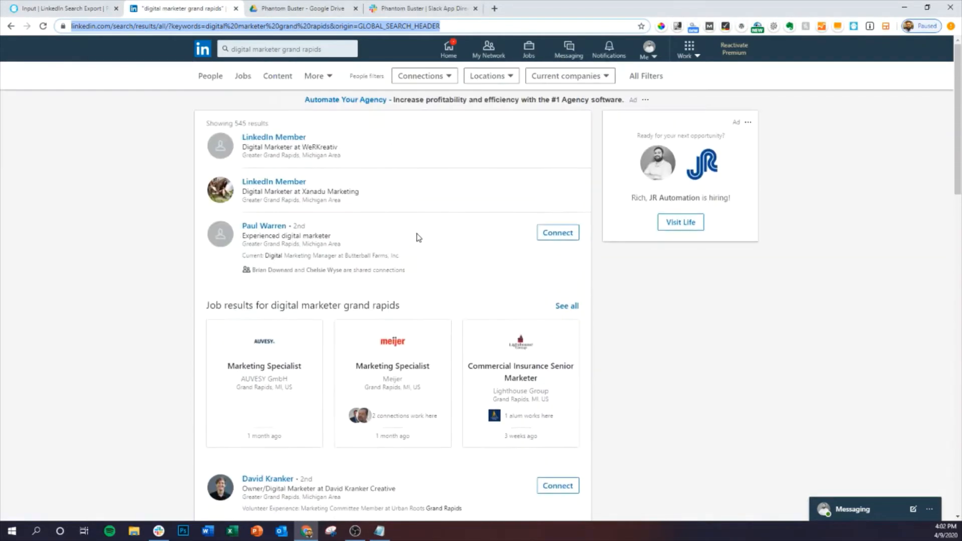
{"action": "scroll", "coordinate": [441, 313], "scroll_direction": "down", "scroll_amount": 5}
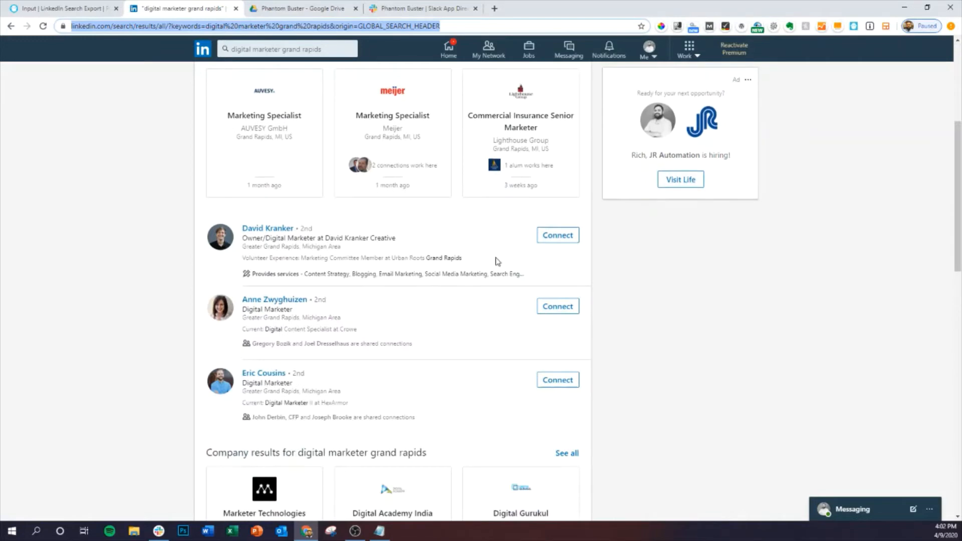
{"action": "scroll", "coordinate": [453, 391], "scroll_direction": "down", "scroll_amount": 5}
{"action": "scroll", "coordinate": [436, 363], "scroll_direction": "up", "scroll_amount": 8}
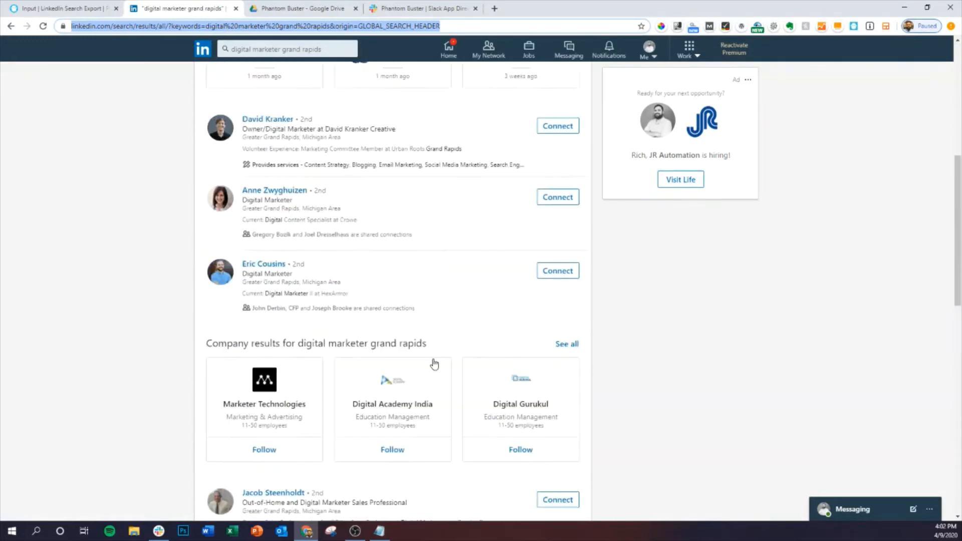
{"action": "scroll", "coordinate": [471, 300], "scroll_direction": "down", "scroll_amount": 4}
{"action": "scroll", "coordinate": [480, 269], "scroll_direction": "down", "scroll_amount": 7}
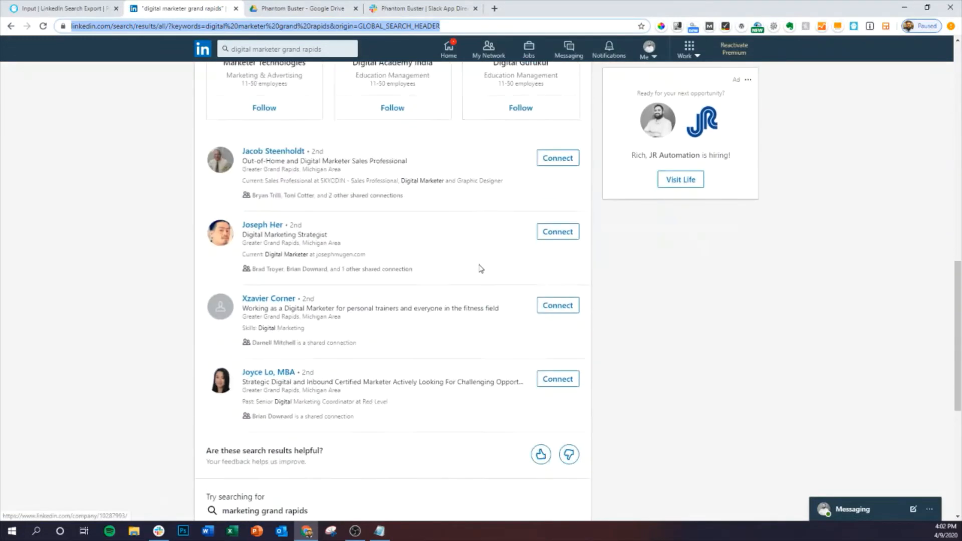
{"action": "scroll", "coordinate": [451, 275], "scroll_direction": "up", "scroll_amount": 7}
{"action": "scroll", "coordinate": [447, 277], "scroll_direction": "up", "scroll_amount": 4}
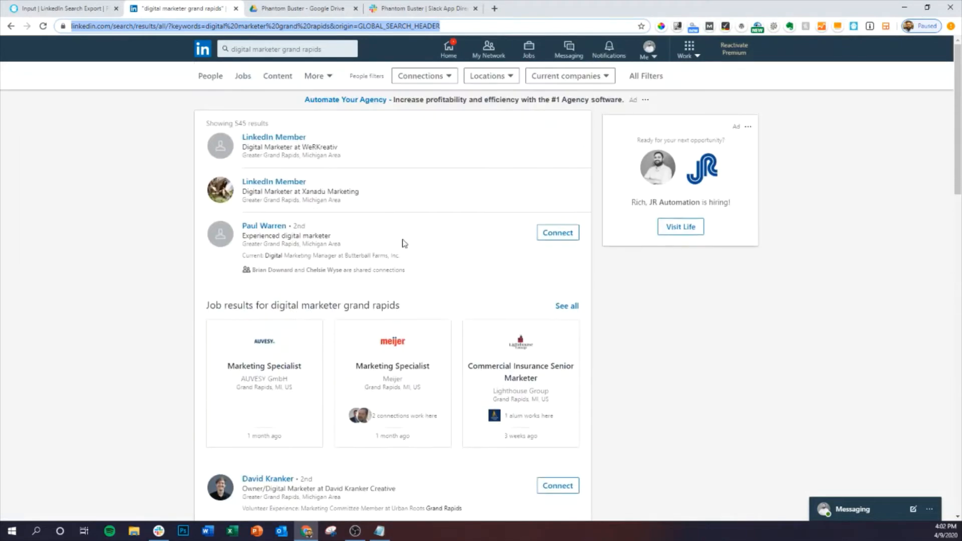
Compare the LinkedIn result count with the Phantom's limits on results to scrape per launch and per search
{"action": "key", "text": "ctrl+1"}
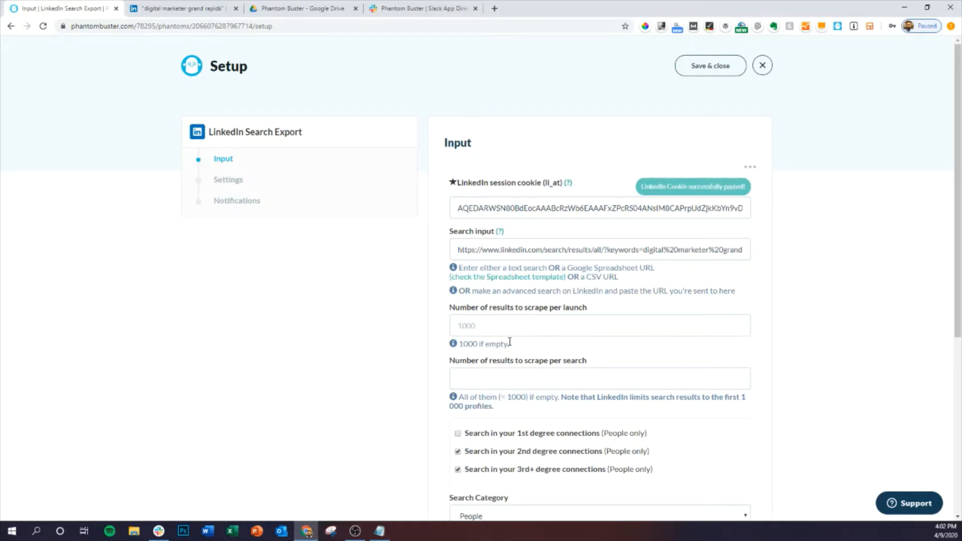
{"action": "left_click", "coordinate": [182, 9]}
{"action": "mouse_move", "coordinate": [265, 122]}
{"action": "left_mouse_down"}
{"action": "mouse_move", "coordinate": [275, 126]}
{"action": "mouse_move", "coordinate": [235, 126]}
{"action": "mouse_move", "coordinate": [250, 128]}
{"action": "left_mouse_up"}
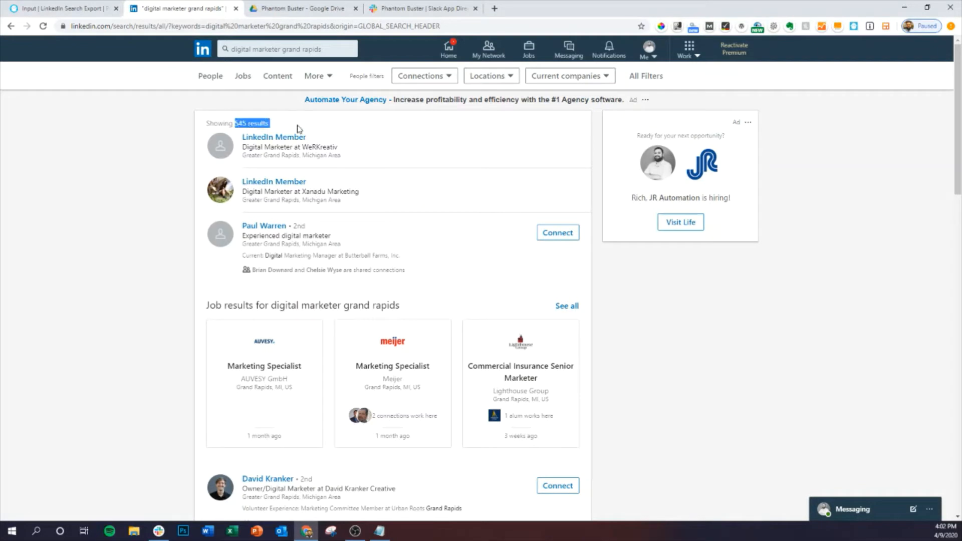
{"action": "left_click", "coordinate": [70, 9]}
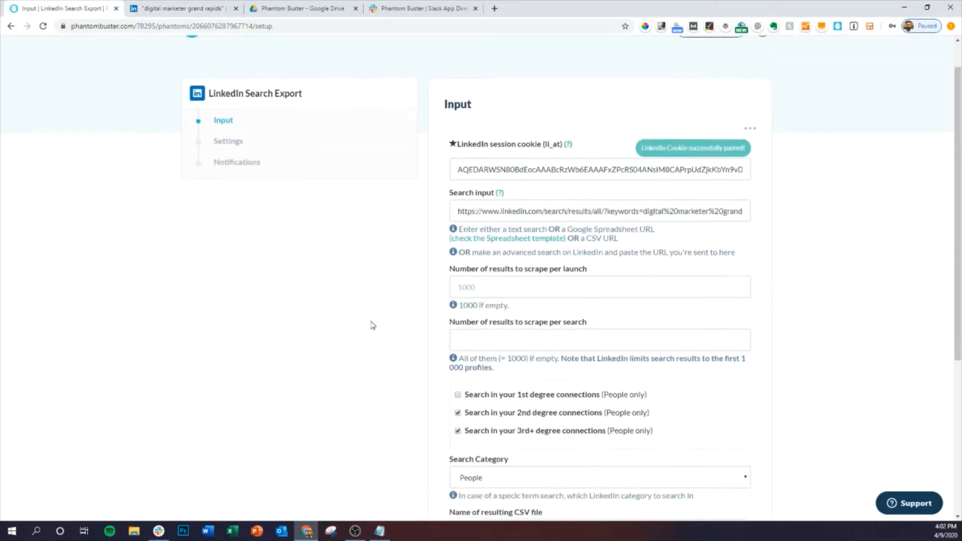
{"action": "scroll", "coordinate": [371, 326], "scroll_direction": "down", "scroll_amount": 3}
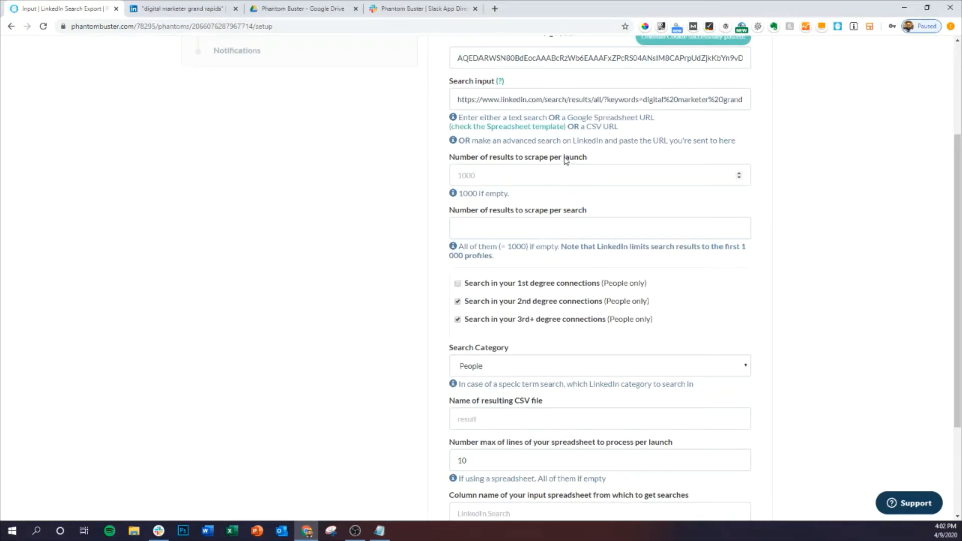
{"action": "left_click_drag", "start_coordinate": [563, 157], "coordinate": [583, 156]}
{"action": "left_click", "coordinate": [356, 265]}
{"action": "scroll", "coordinate": [356, 269], "scroll_direction": "up", "scroll_amount": 3}
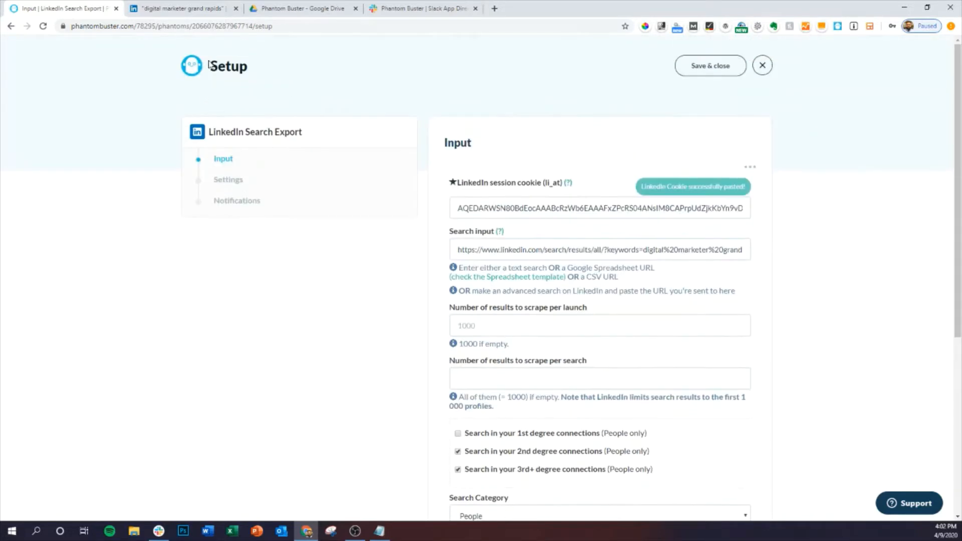
Recheck the LinkedIn search's result count against the Phantom's limit of 1000 results per search
{"action": "scroll", "coordinate": [399, 312], "scroll_direction": "down", "scroll_amount": 2}
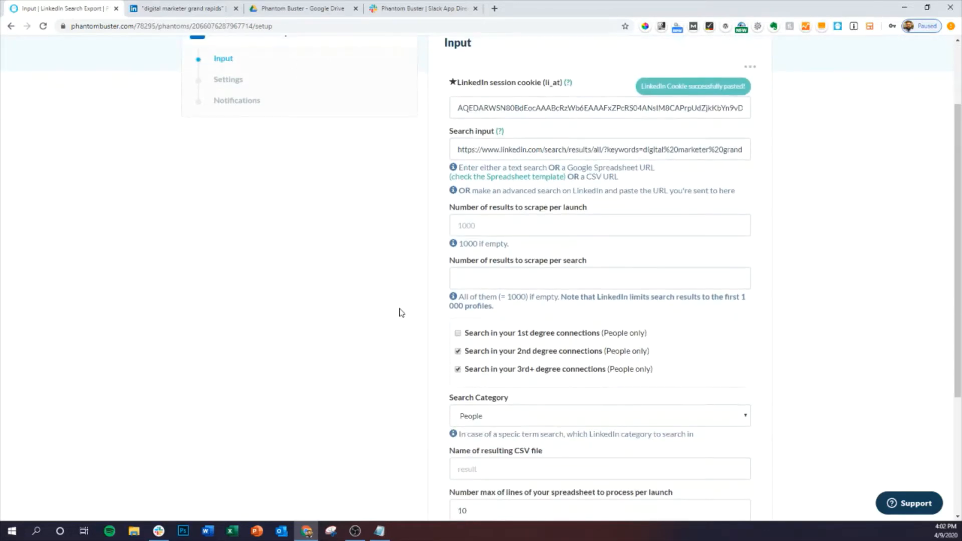
{"action": "scroll", "coordinate": [401, 312], "scroll_direction": "down", "scroll_amount": 1}
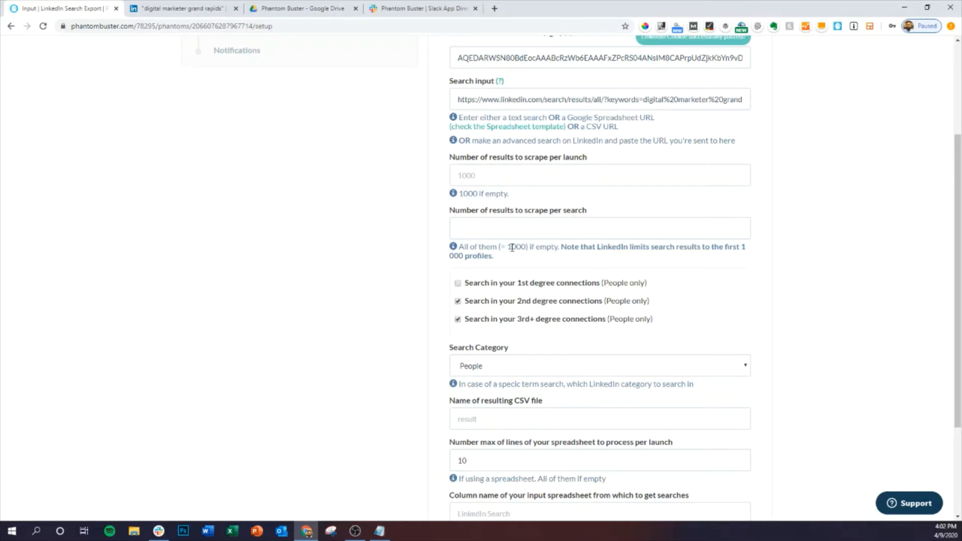
{"action": "left_click", "coordinate": [178, 9]}
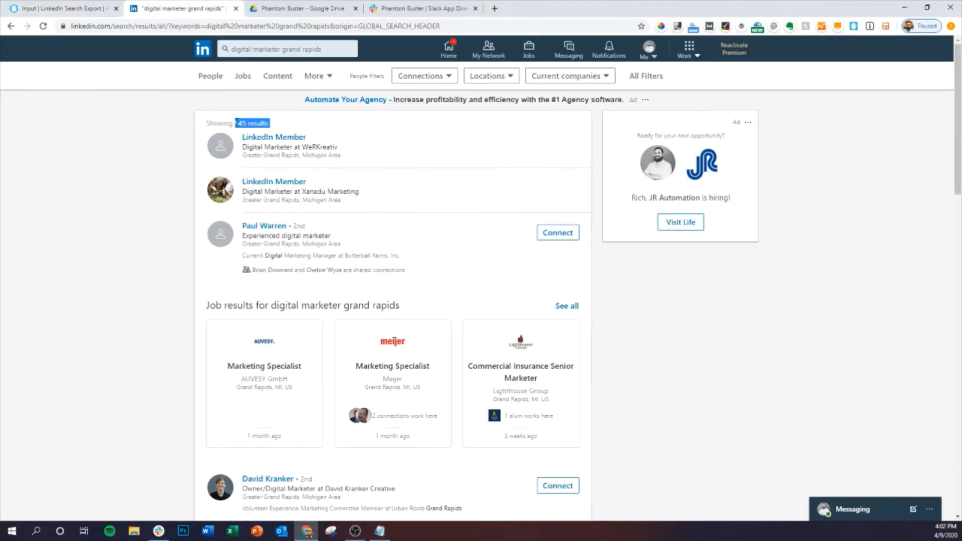
{"action": "left_click", "coordinate": [276, 124]}
{"action": "left_click", "coordinate": [60, 8]}
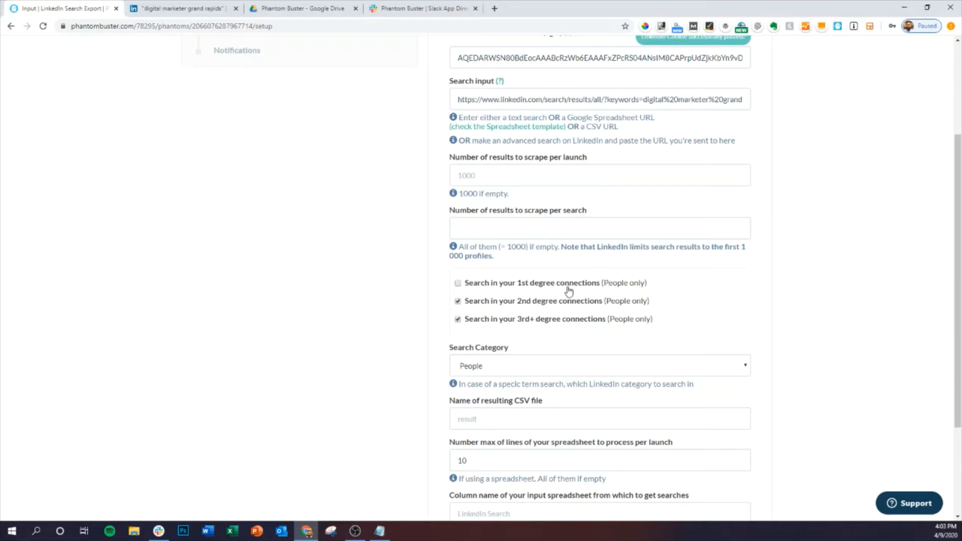
Choose People as the search category in the Phantom's input settings
{"action": "scroll", "coordinate": [408, 314], "scroll_direction": "down", "scroll_amount": 1}
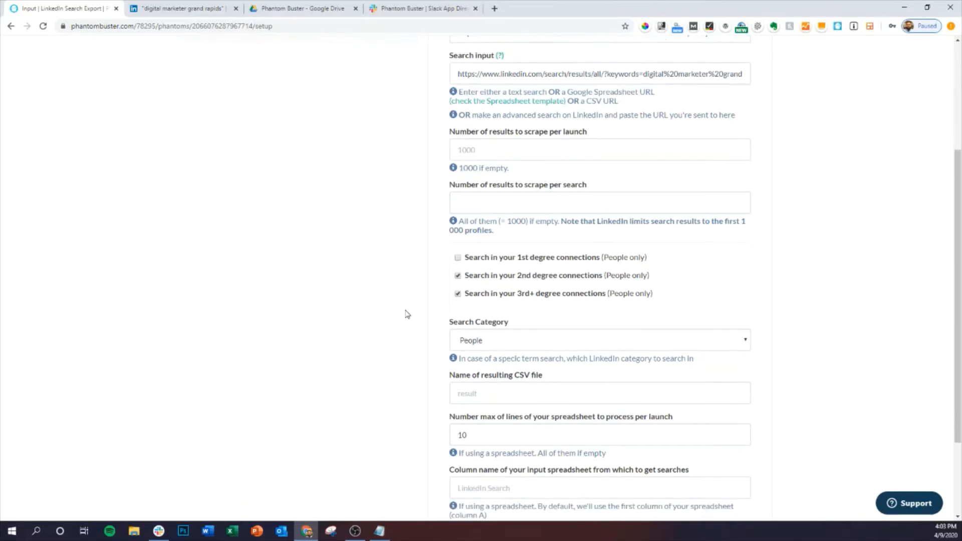
{"action": "scroll", "coordinate": [395, 308], "scroll_direction": "down", "scroll_amount": 2}
{"action": "left_click", "coordinate": [552, 270]}
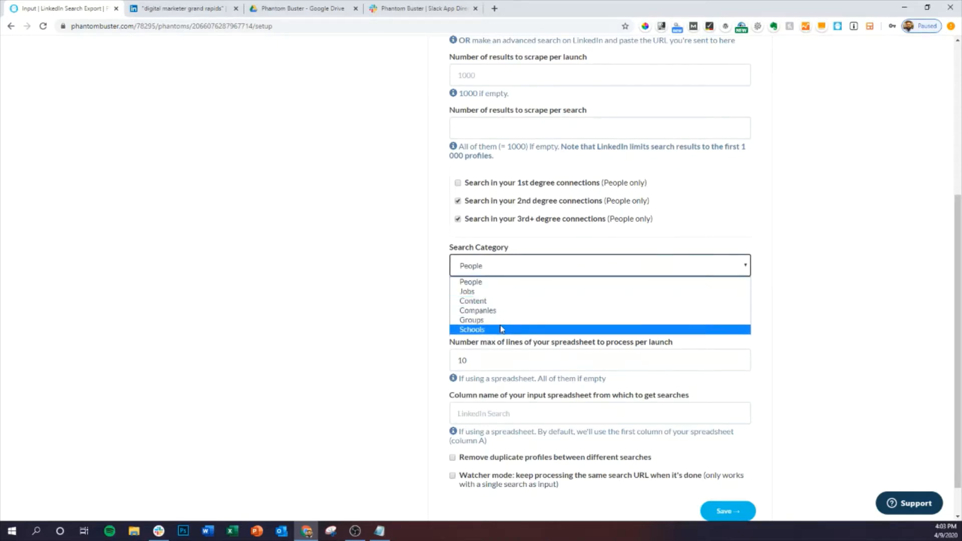
{"action": "left_click", "coordinate": [508, 287]}
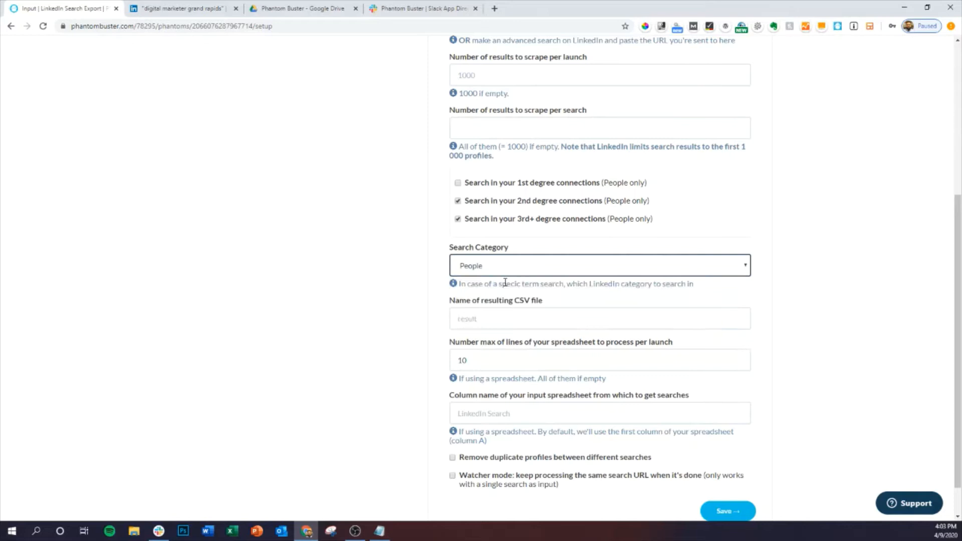
{"action": "left_click", "coordinate": [367, 313]}
{"action": "scroll", "coordinate": [370, 311], "scroll_direction": "down", "scroll_amount": 1}
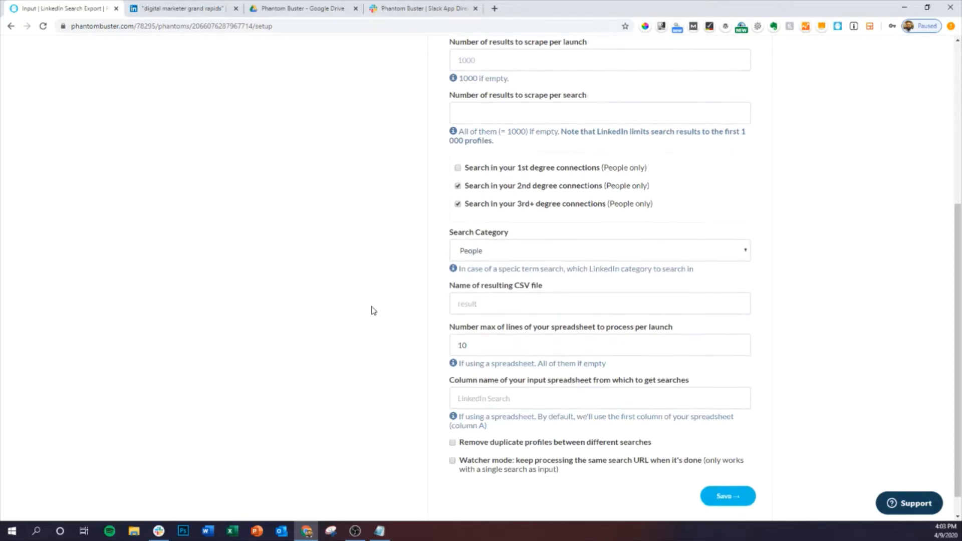
Name the resulting CSV file "LinkedIn Grand Rapids Connections"
{"action": "left_click", "coordinate": [513, 281]}
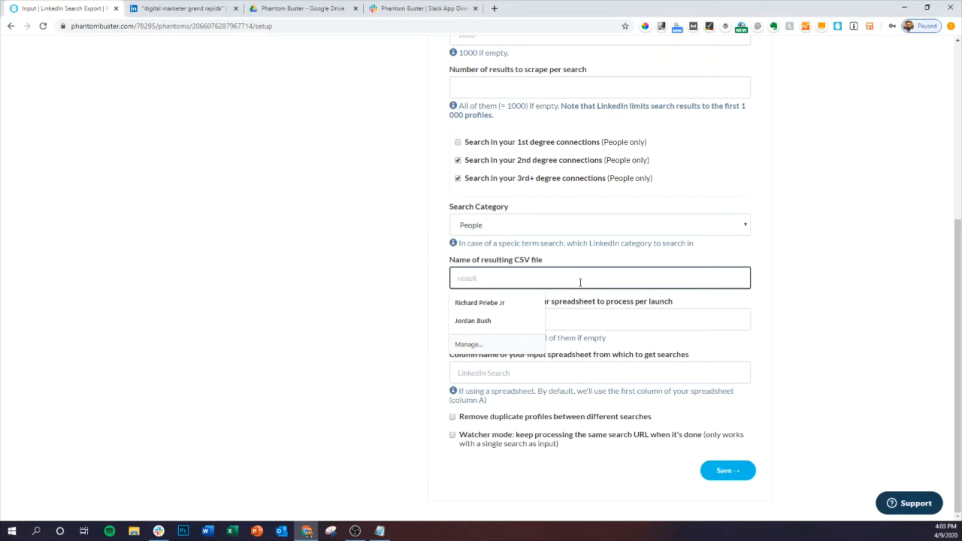
{"action": "type", "text": "LInk"}
{"action": "type", "text": "nk"}
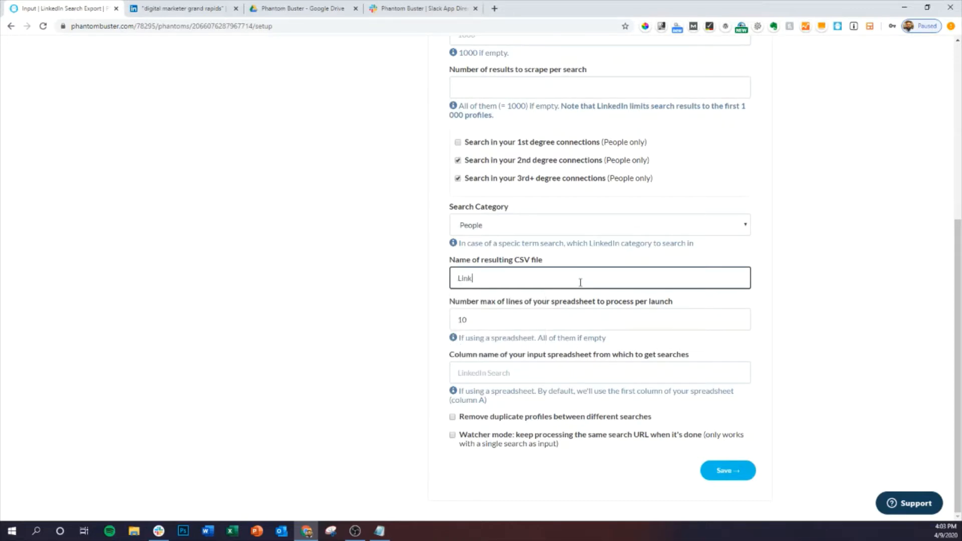
{"action": "type", "text": "edIn Granad"}
{"action": "key", "text": "BackSpace"}
{"action": "key", "text": "BackSpace"}
{"action": "key", "text": "BackSpace"}
{"action": "type", "text": "nd Rapids"}
{"action": "left_click", "coordinate": [376, 345]}
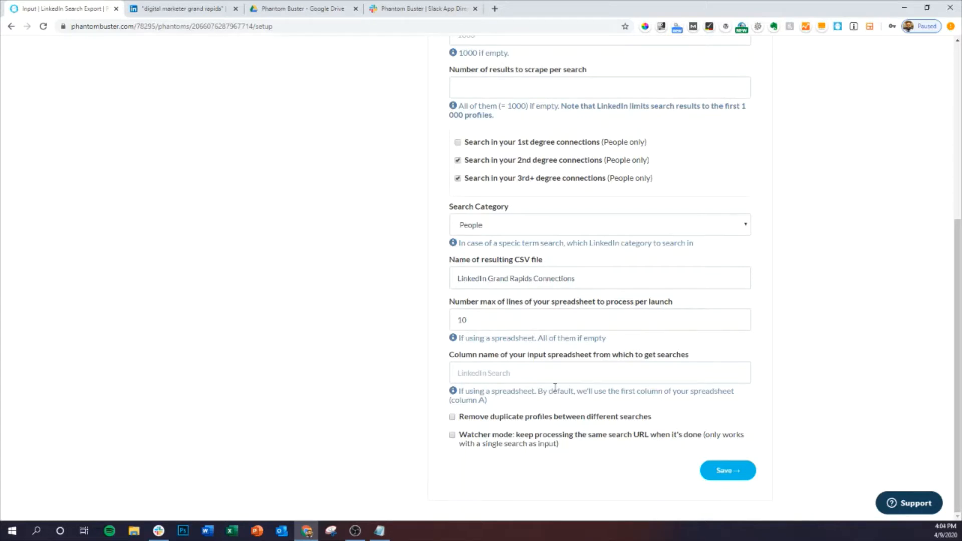
Save the input with the spreadsheet options at their defaults, and save the launch setting as Manually
{"action": "left_click_drag", "start_coordinate": [574, 391], "coordinate": [576, 401]}
{"action": "left_click", "coordinate": [563, 404]}
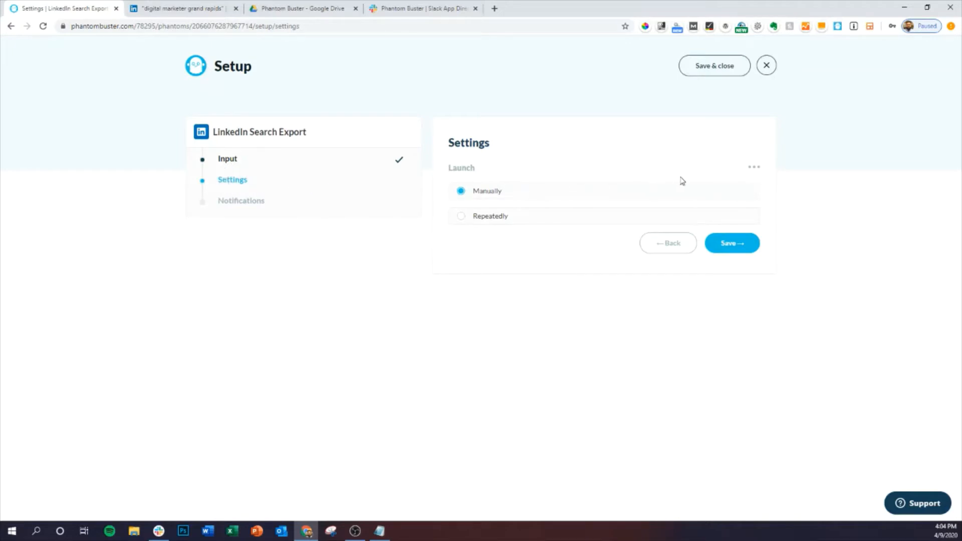
{"action": "left_click", "coordinate": [757, 169]}
{"action": "left_click", "coordinate": [758, 170]}
{"action": "left_click", "coordinate": [733, 246]}
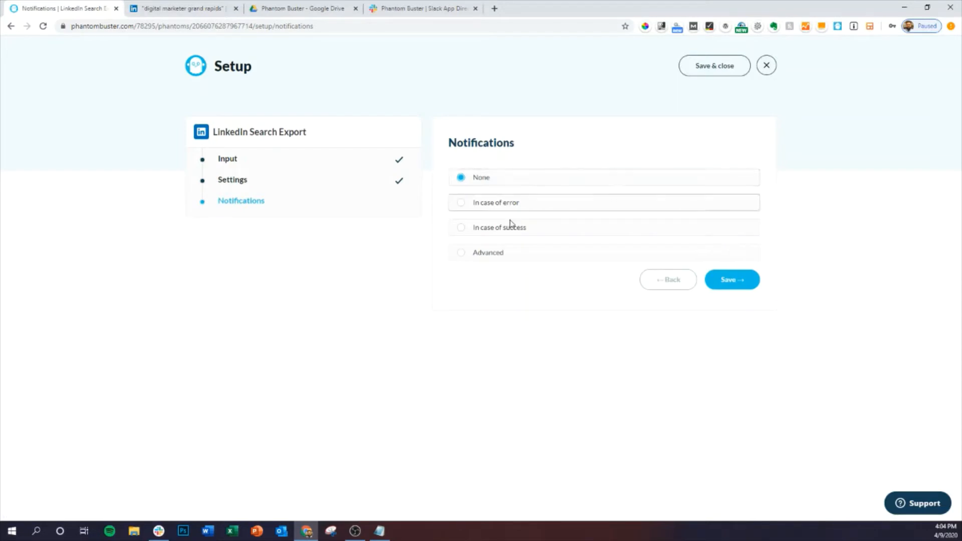
Look through the Advanced email and Slack notification options, and save the setup with notifications set to None
{"action": "left_click", "coordinate": [527, 206]}
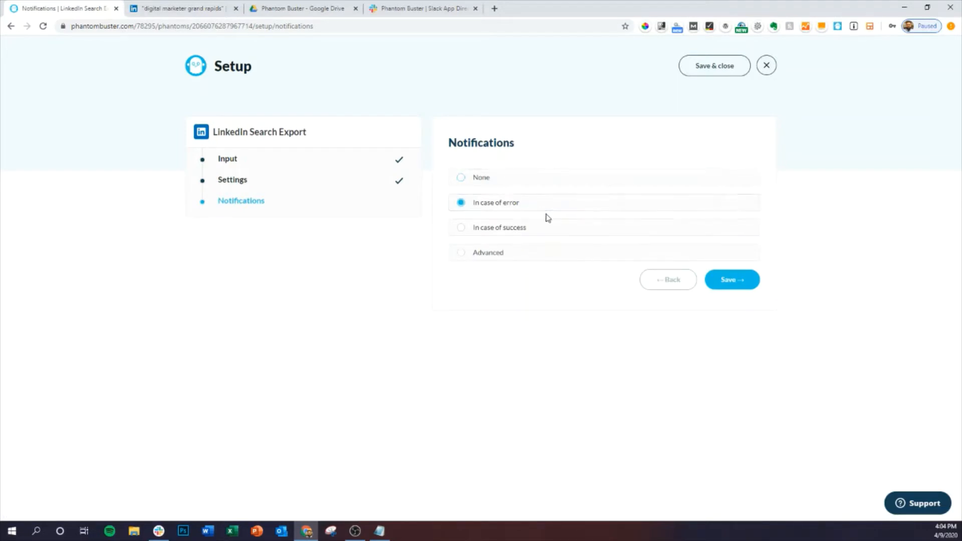
{"action": "left_click", "coordinate": [518, 253]}
{"action": "scroll", "coordinate": [524, 284], "scroll_direction": "down", "scroll_amount": 3}
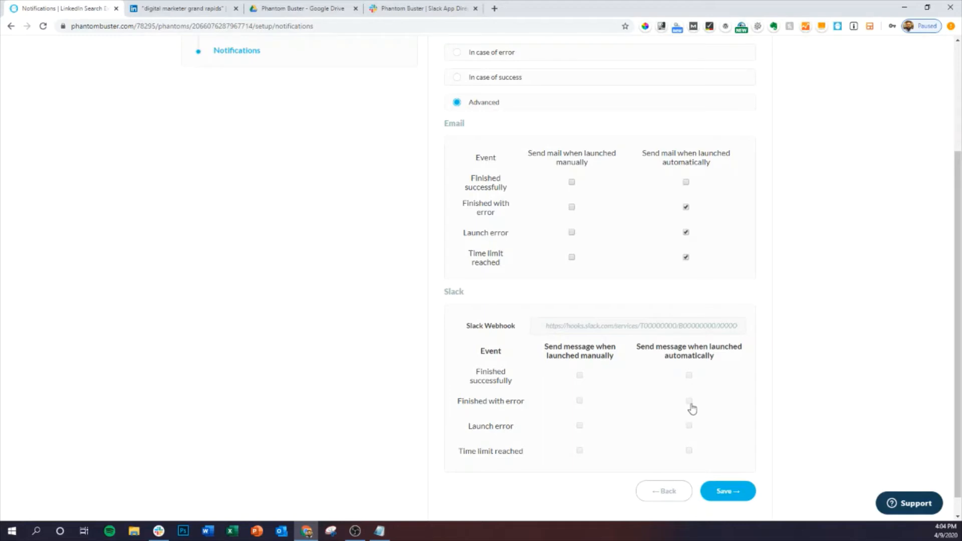
{"action": "scroll", "coordinate": [653, 419], "scroll_direction": "up", "scroll_amount": 2}
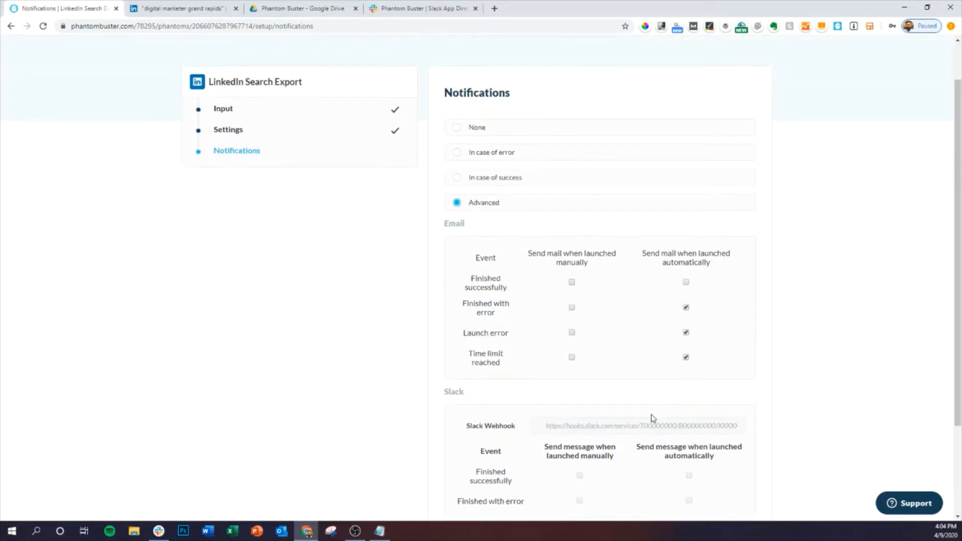
{"action": "scroll", "coordinate": [485, 214], "scroll_direction": "up", "scroll_amount": 1}
{"action": "left_click", "coordinate": [476, 181]}
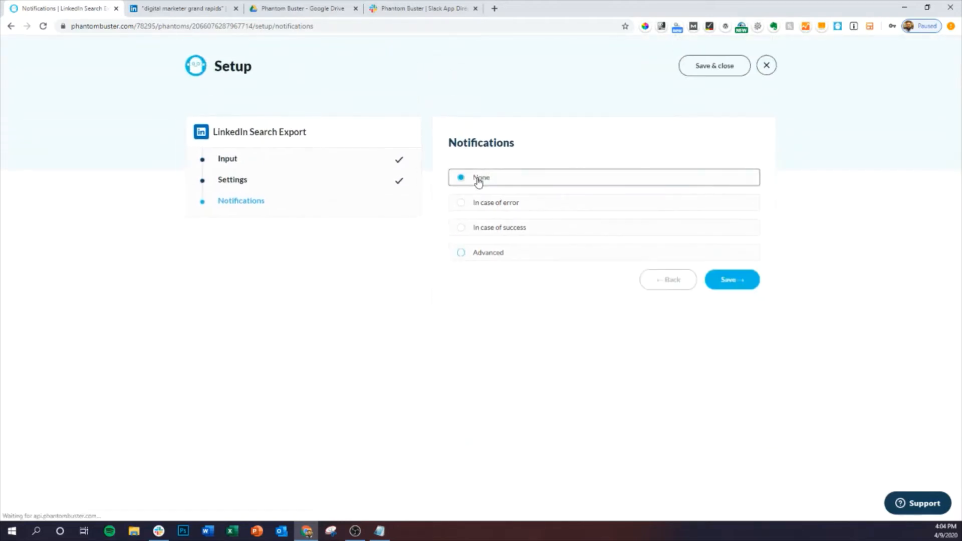
{"action": "left_click", "coordinate": [731, 282]}
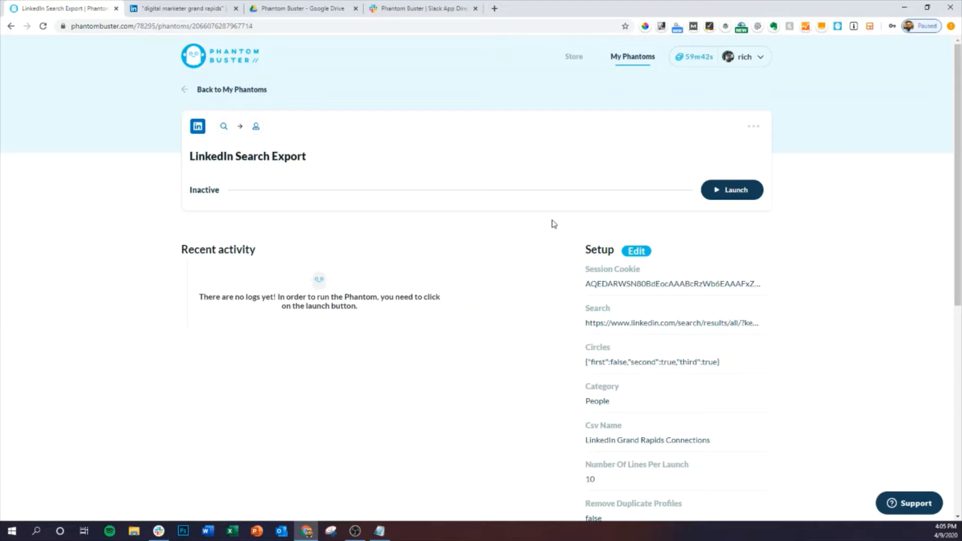
Launch the LinkedIn Search Export Phantom and check its progress line and setup summary while it runs
{"action": "left_click", "coordinate": [721, 193]}
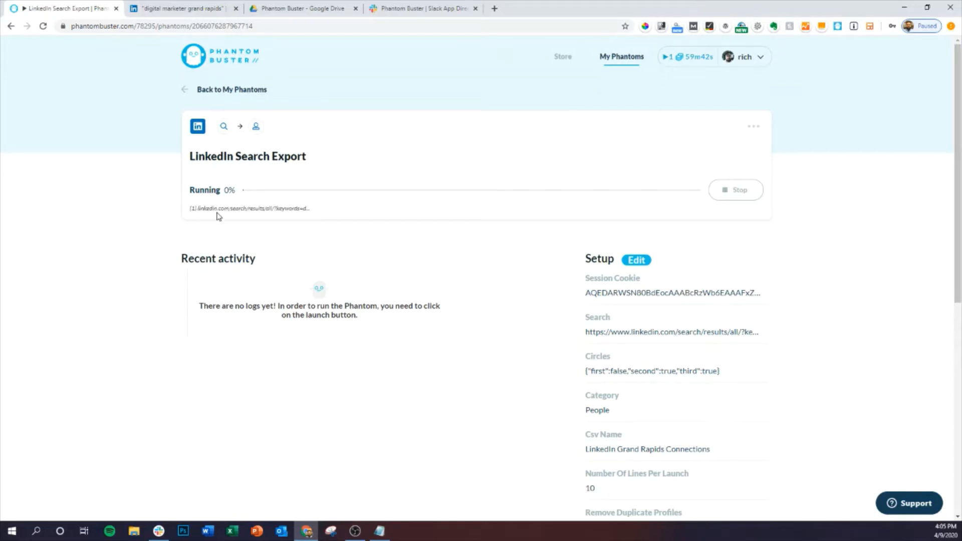
{"action": "left_click_drag", "start_coordinate": [193, 208], "coordinate": [318, 214]}
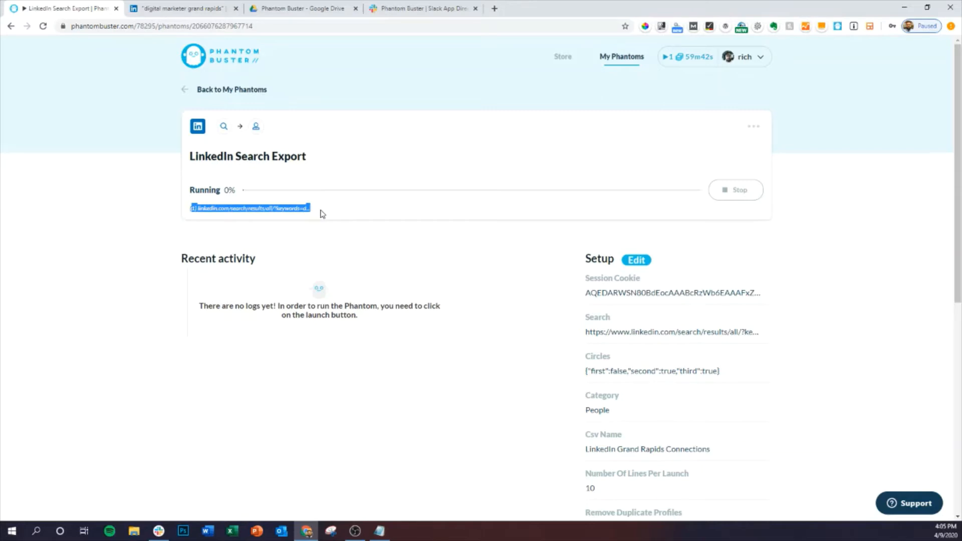
{"action": "left_click", "coordinate": [323, 214]}
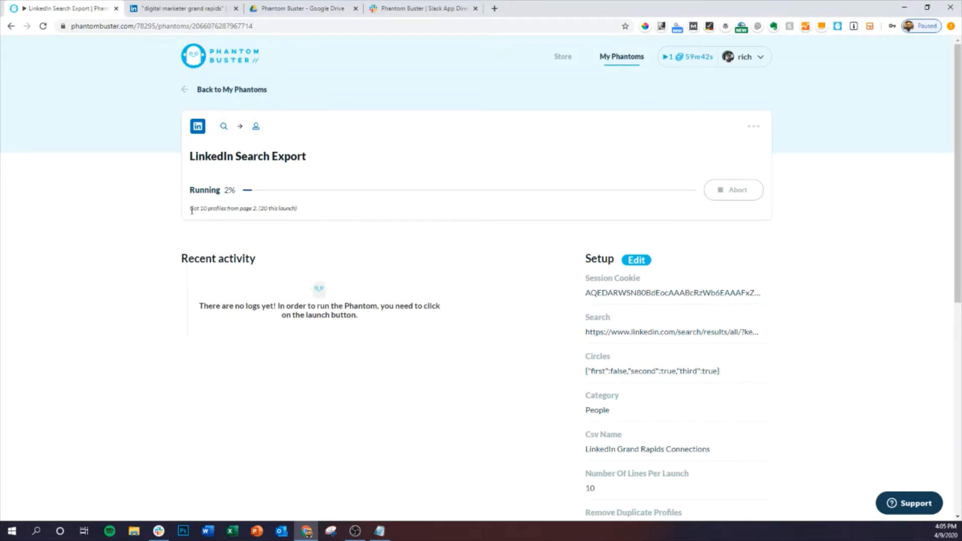
{"action": "left_click_drag", "start_coordinate": [192, 211], "coordinate": [261, 209]}
{"action": "left_click", "coordinate": [725, 193]}
{"action": "scroll", "coordinate": [797, 317], "scroll_direction": "down", "scroll_amount": 3}
{"action": "scroll", "coordinate": [782, 296], "scroll_direction": "down", "scroll_amount": 2}
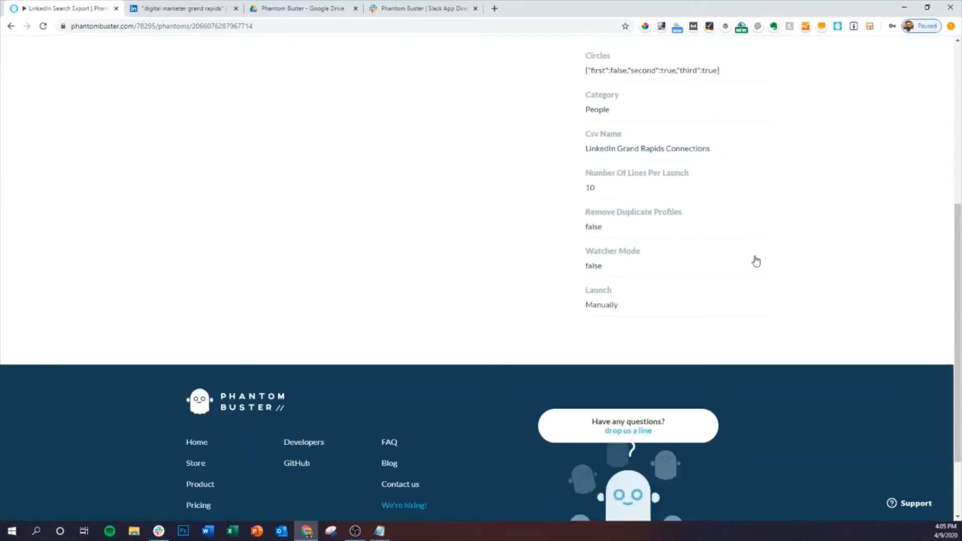
{"action": "scroll", "coordinate": [742, 215], "scroll_direction": "up", "scroll_amount": 6}
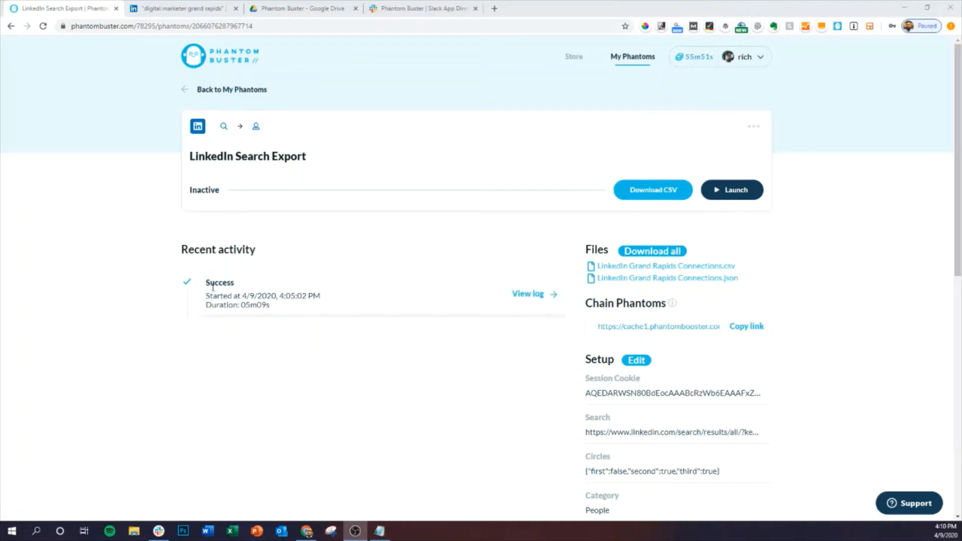
Check the finished run's duration, read its log output from start to end, and return to the Phantom's overview
{"action": "mouse_move", "coordinate": [232, 301]}
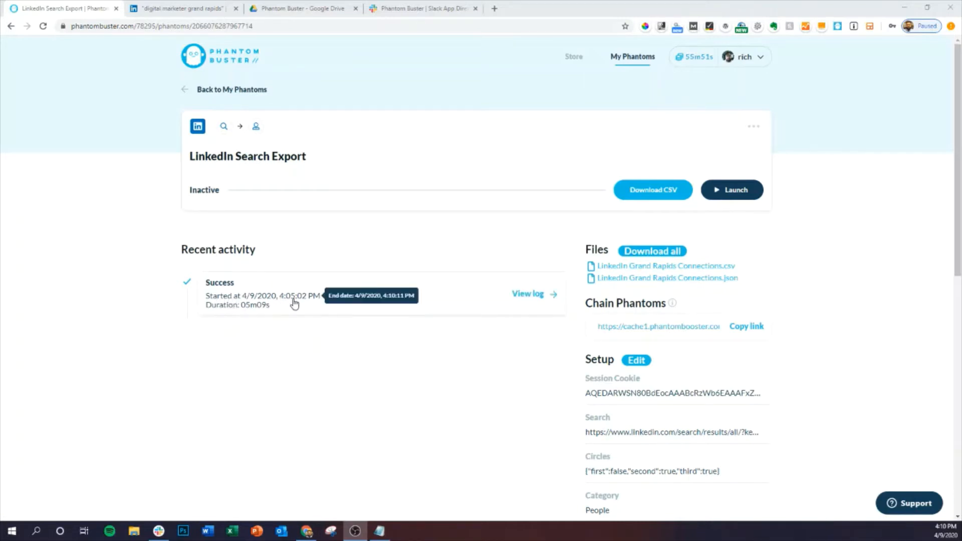
{"action": "left_click_drag", "start_coordinate": [245, 306], "coordinate": [273, 311]}
{"action": "left_click", "coordinate": [275, 333]}
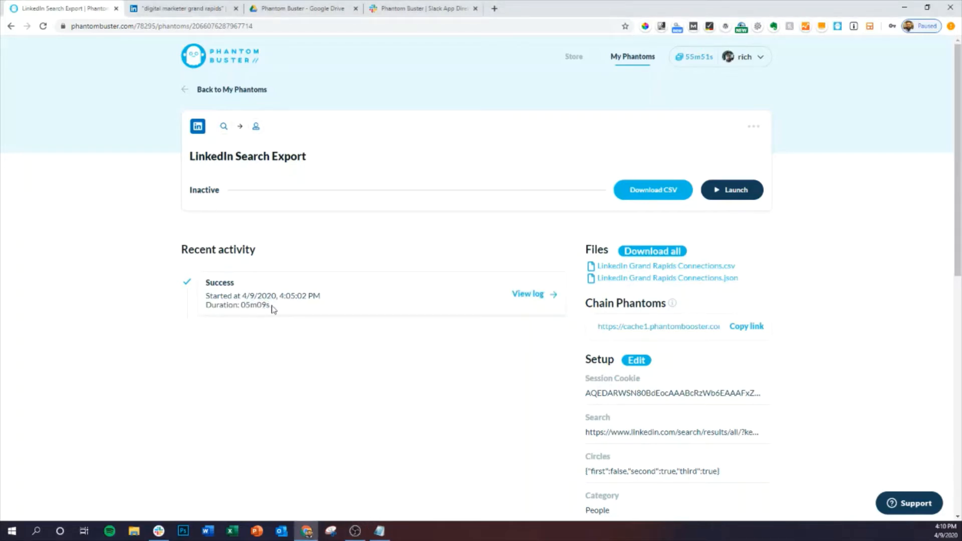
{"action": "left_click", "coordinate": [519, 299]}
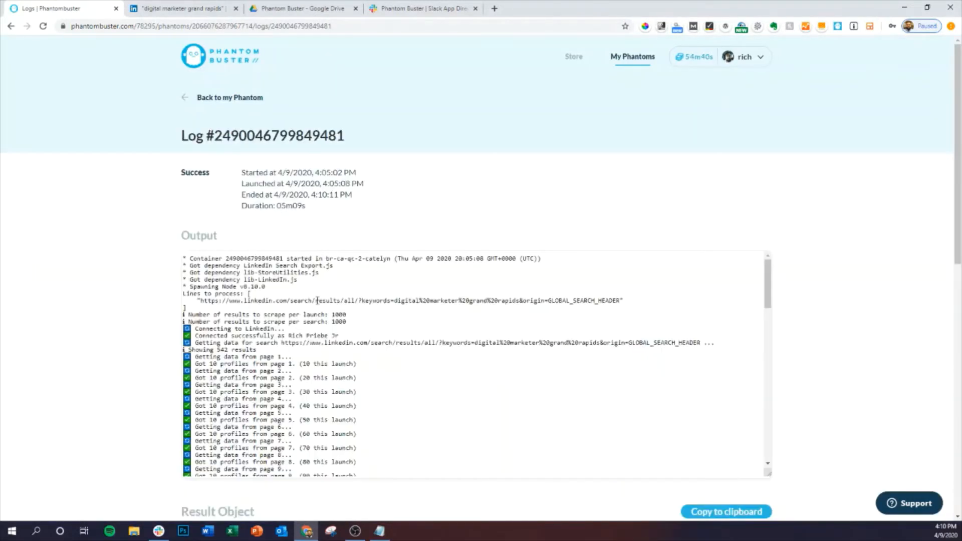
{"action": "scroll", "coordinate": [374, 312], "scroll_direction": "down", "scroll_amount": 2}
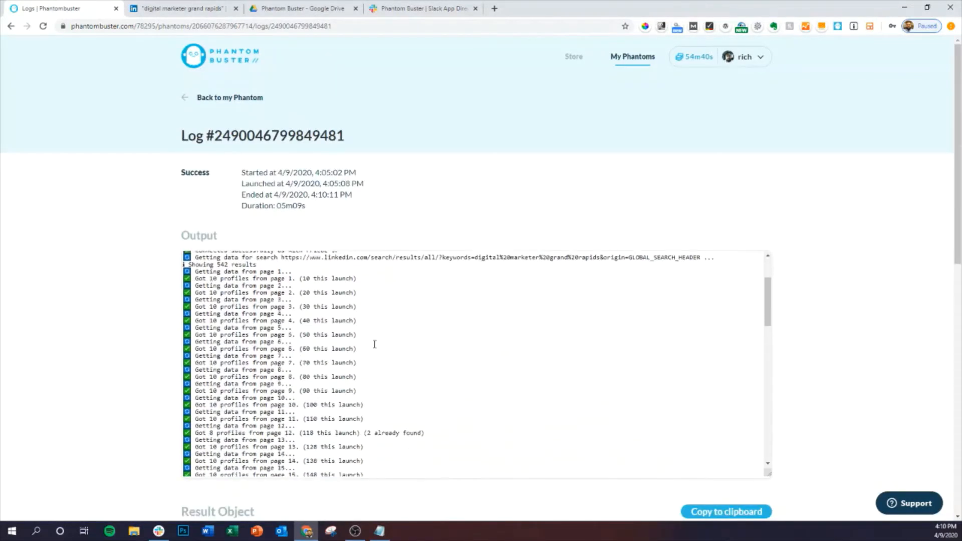
{"action": "scroll", "coordinate": [376, 342], "scroll_direction": "down", "scroll_amount": 1}
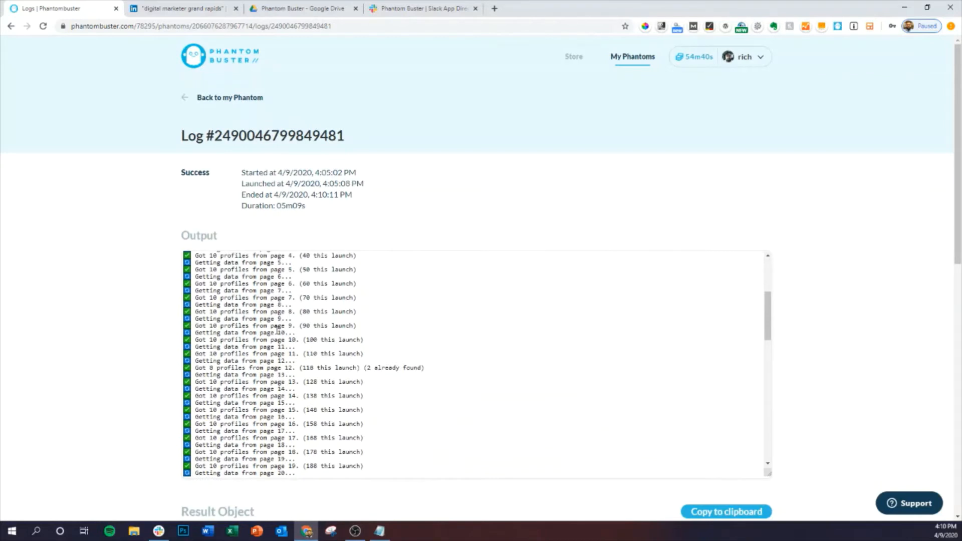
{"action": "scroll", "coordinate": [265, 330], "scroll_direction": "down", "scroll_amount": 2}
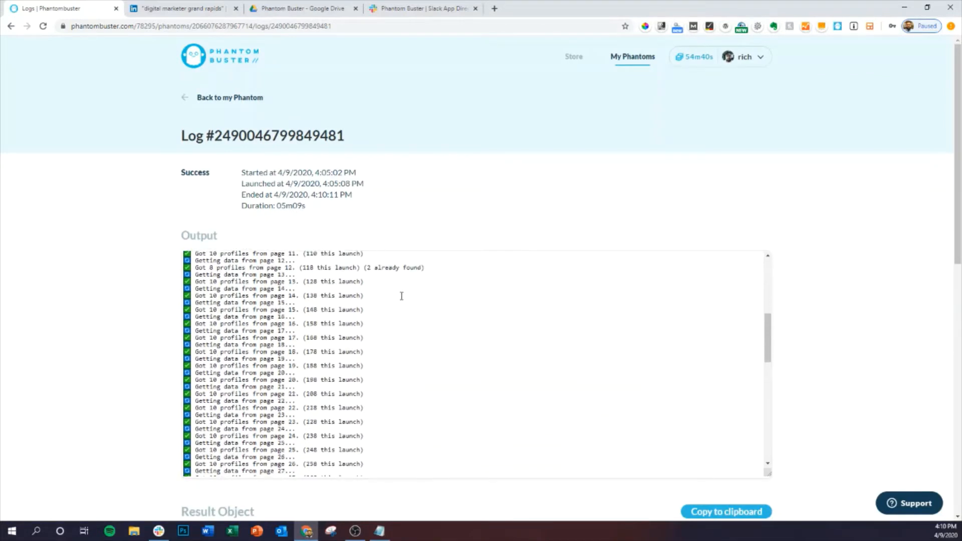
{"action": "scroll", "coordinate": [387, 319], "scroll_direction": "up", "scroll_amount": 1}
{"action": "scroll", "coordinate": [364, 323], "scroll_direction": "down", "scroll_amount": 10}
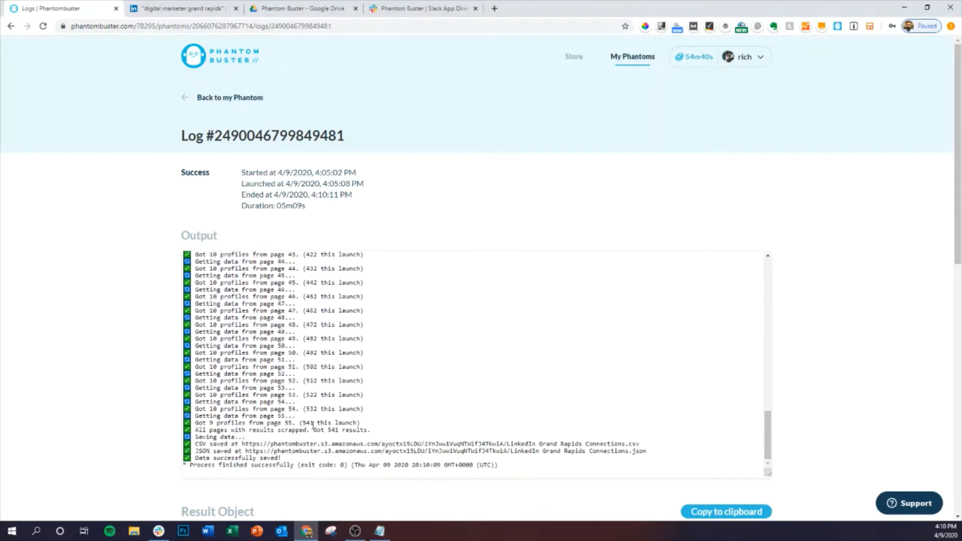
{"action": "scroll", "coordinate": [281, 440], "scroll_direction": "up", "scroll_amount": 15}
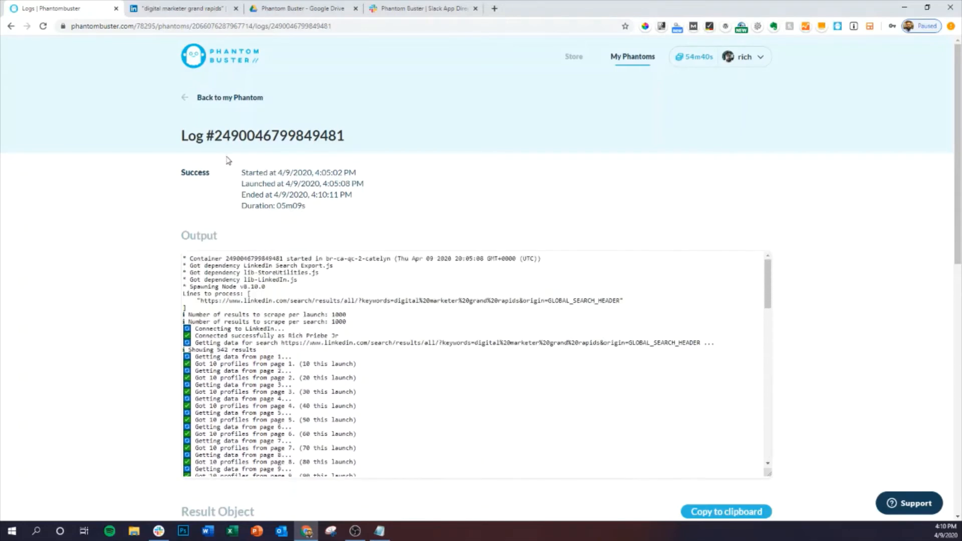
{"action": "left_click", "coordinate": [216, 98]}
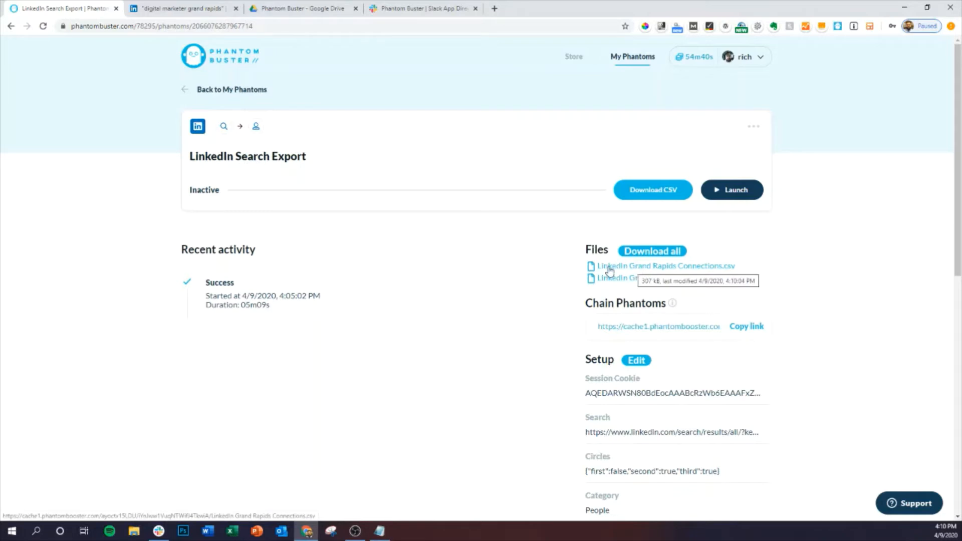
Download LinkedIn Grand Rapids Connections.csv and upload it to the Phantom Buster folder in Google Drive
{"action": "left_click", "coordinate": [712, 267]}
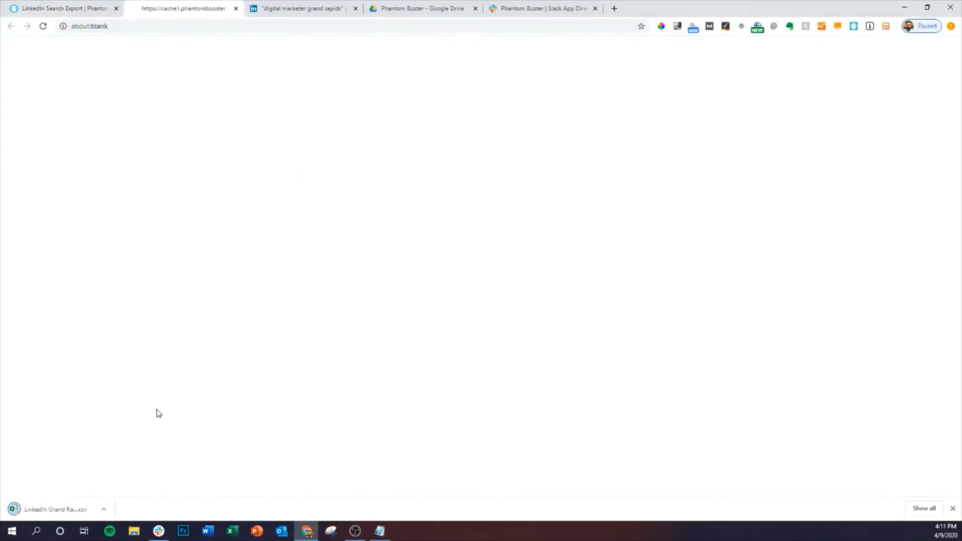
{"action": "left_click", "coordinate": [403, 10]}
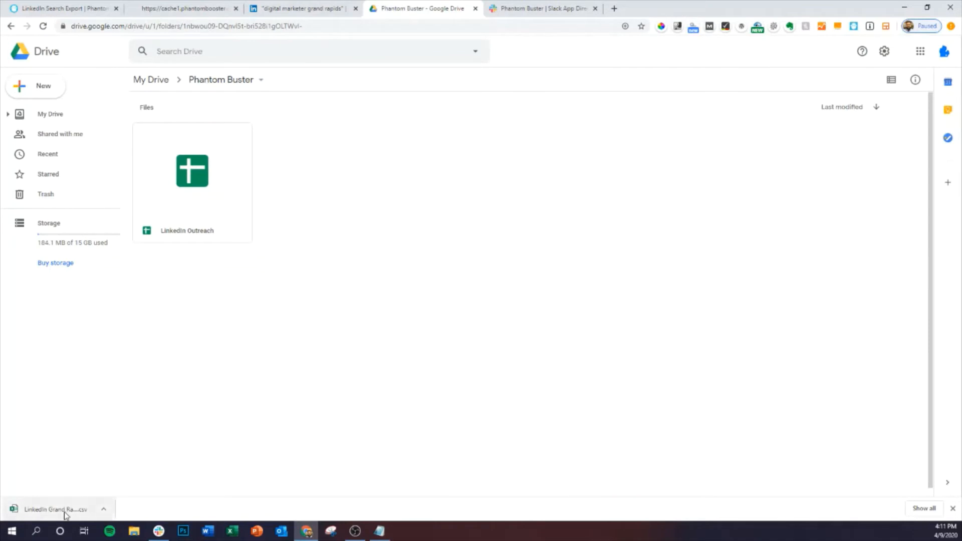
{"action": "left_click_drag", "start_coordinate": [64, 515], "coordinate": [337, 238]}
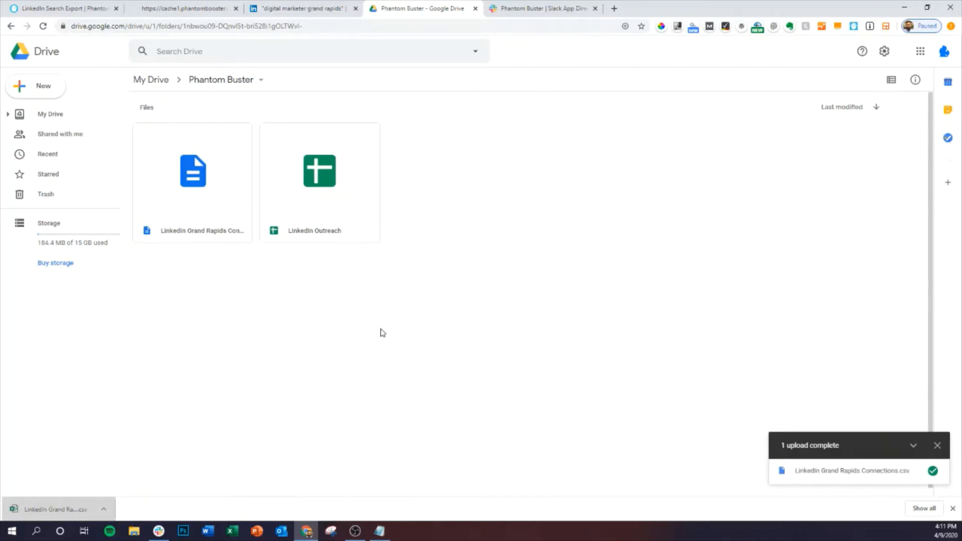
Open LinkedIn Grand Rapids Connections.csv with Google Sheets, look through its rows, and dismiss the browser's download bar
{"action": "double_click", "coordinate": [213, 208]}
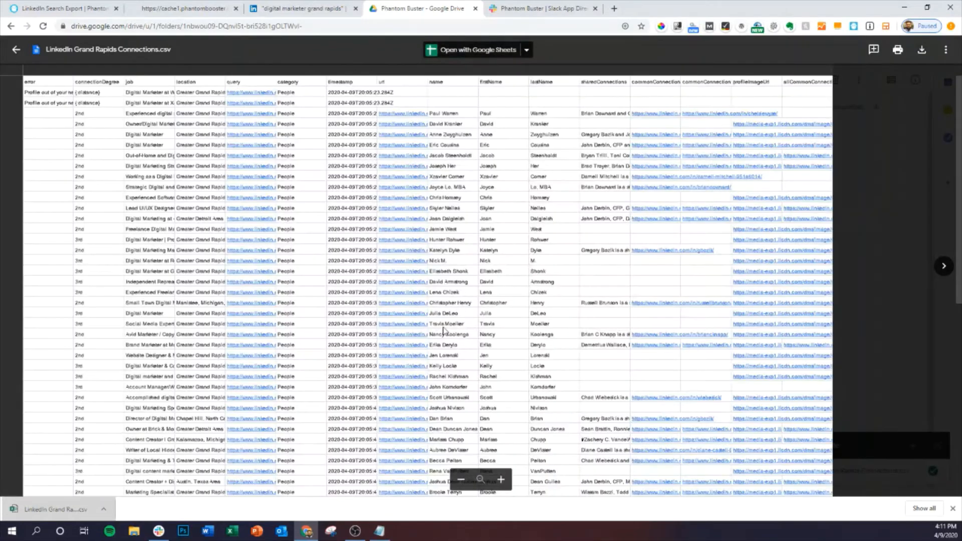
{"action": "left_click", "coordinate": [460, 60]}
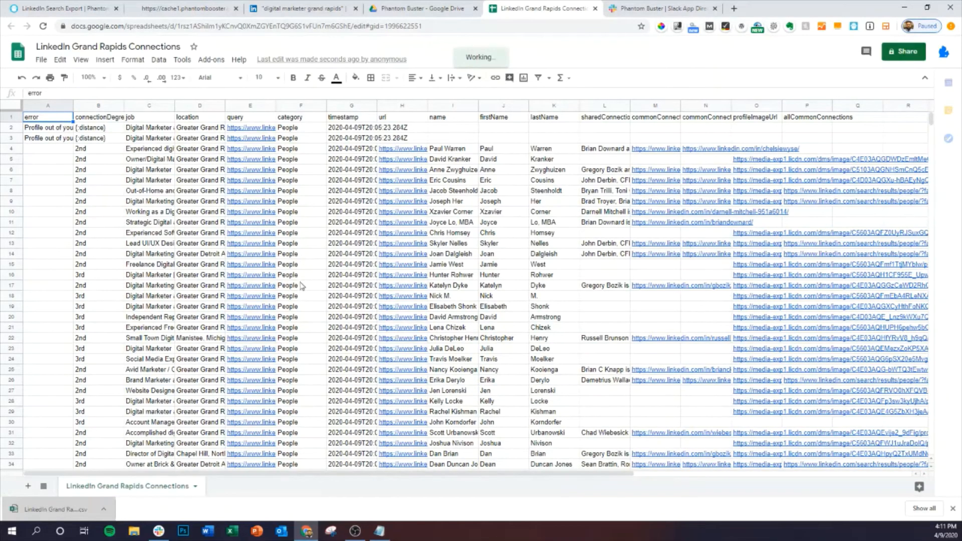
{"action": "scroll", "coordinate": [302, 286], "scroll_direction": "down", "scroll_amount": 17}
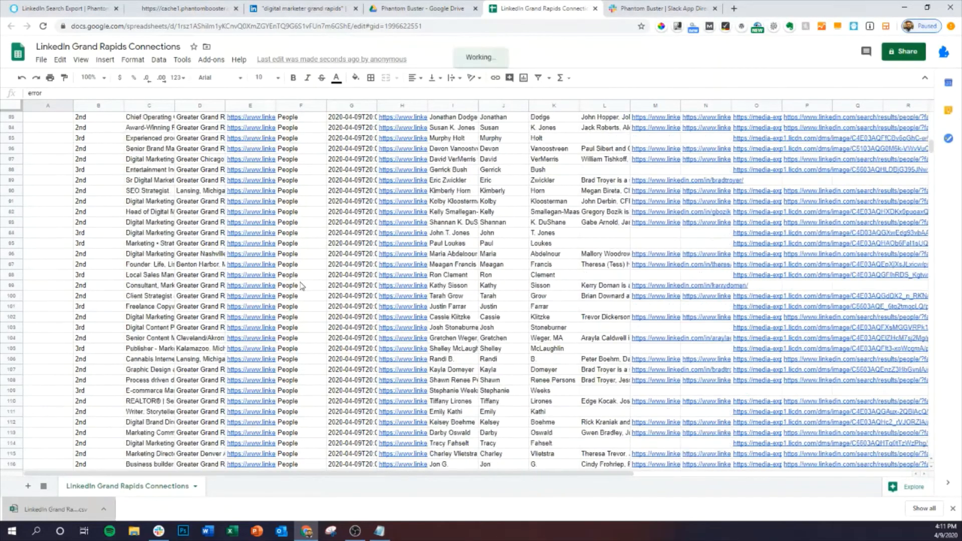
{"action": "scroll", "coordinate": [302, 286], "scroll_direction": "down", "scroll_amount": 20}
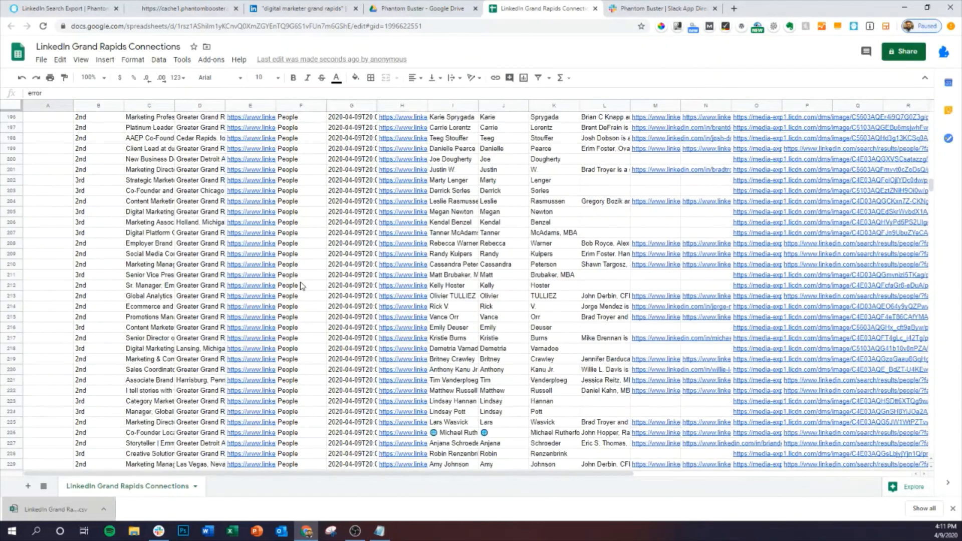
{"action": "scroll", "coordinate": [301, 286], "scroll_direction": "down", "scroll_amount": 4}
{"action": "left_click", "coordinate": [954, 508]}
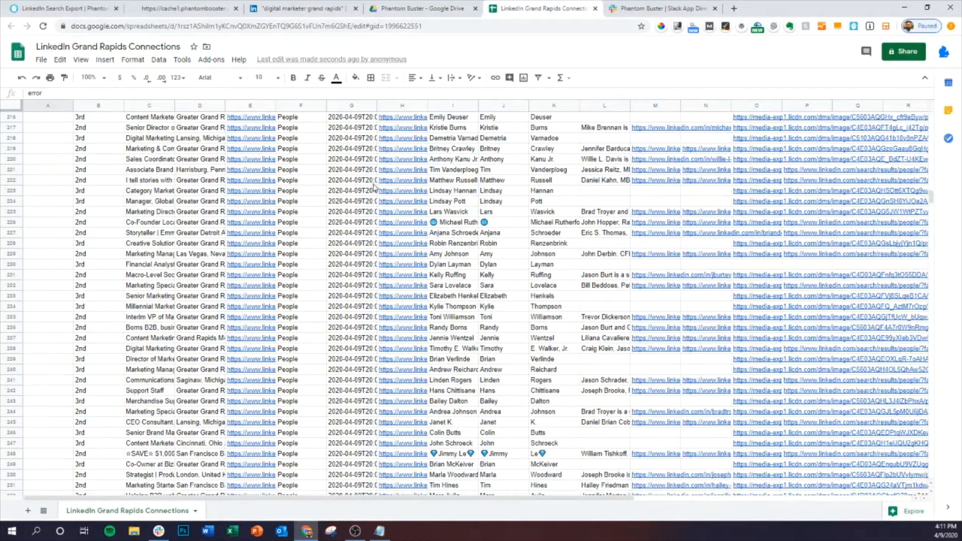
Return to the Phantom Buster folder in Google Drive, refresh it, and check the original CSV and its converted spreadsheet
{"action": "left_click", "coordinate": [434, 7]}
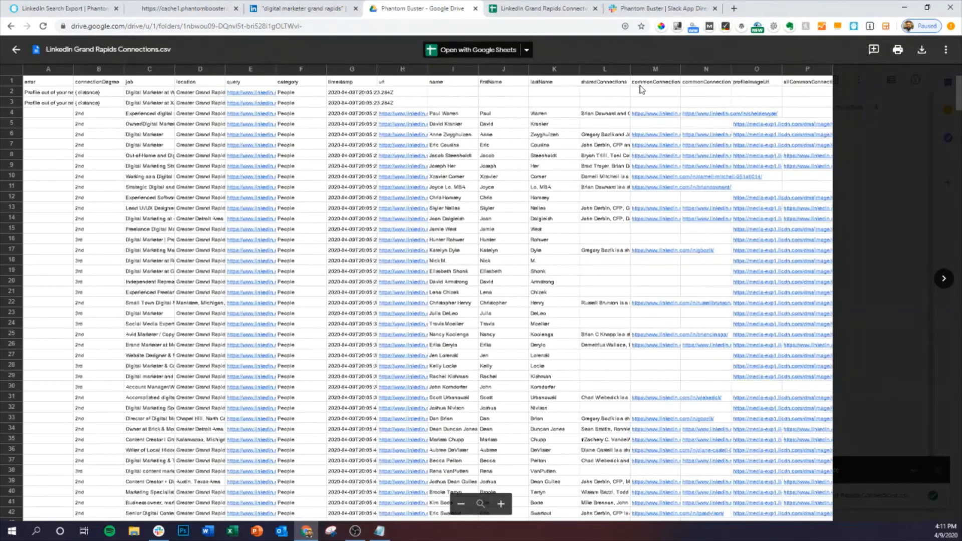
{"action": "left_click", "coordinate": [16, 49]}
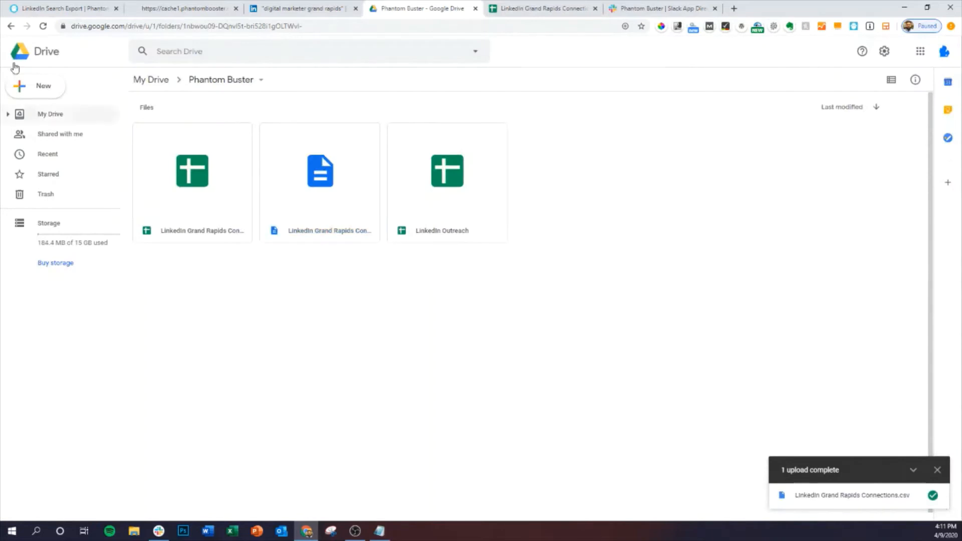
{"action": "left_click", "coordinate": [43, 26]}
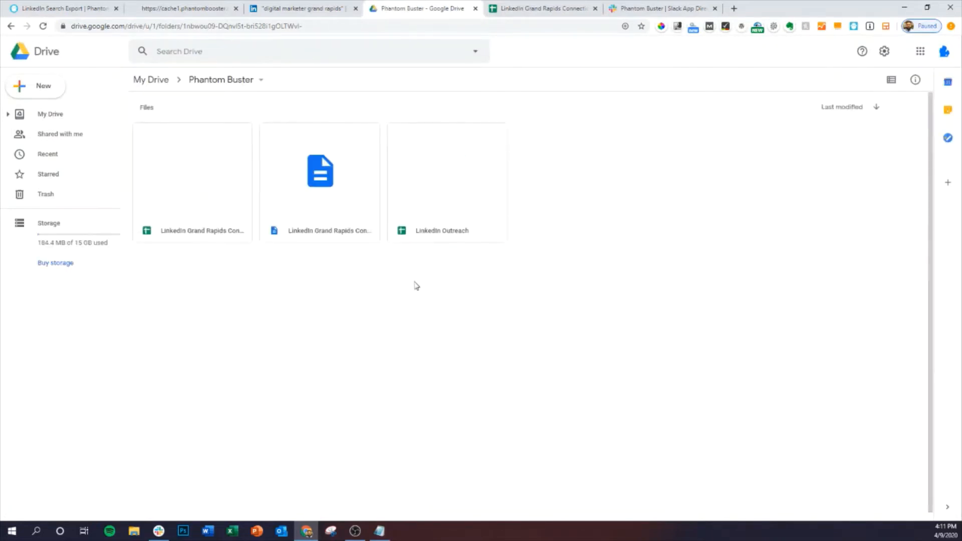
{"action": "left_click", "coordinate": [222, 208]}
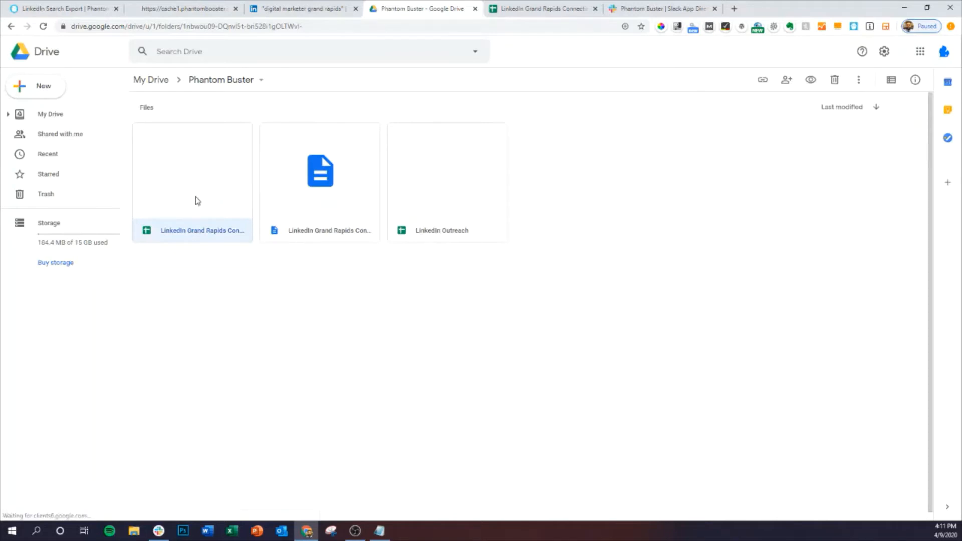
{"action": "left_click", "coordinate": [295, 195]}
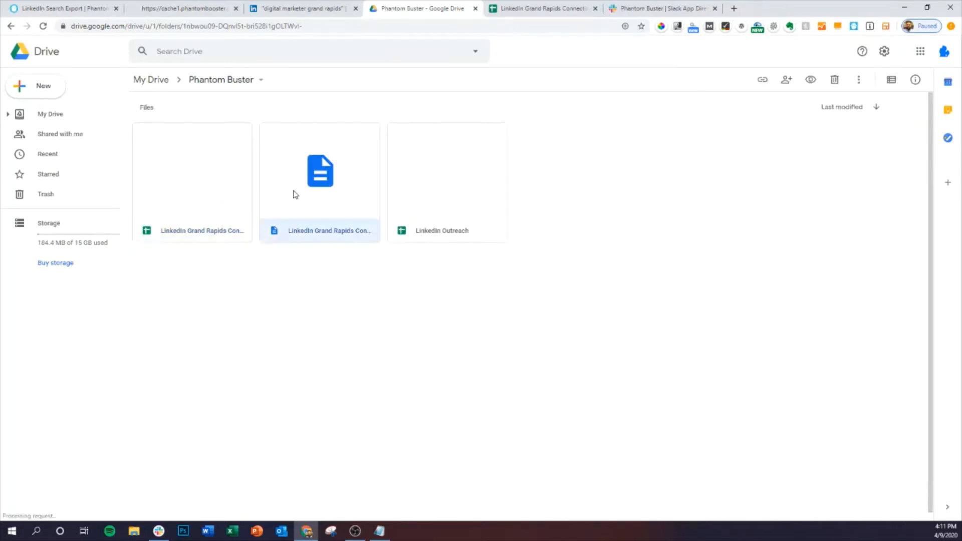
{"action": "left_click", "coordinate": [197, 181]}
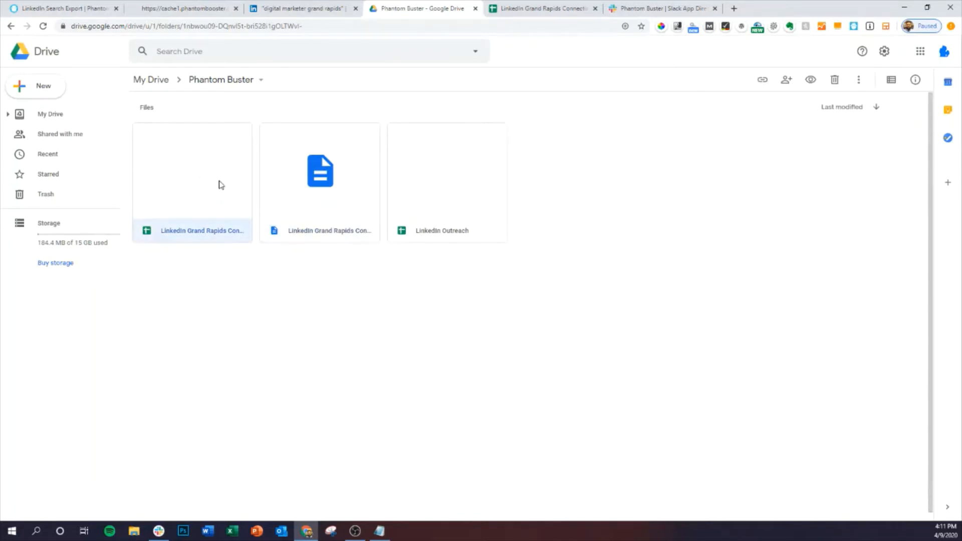
Compare the LinkedIn search's result count with the last filled row of the LinkedIn Grand Rapids Connections spreadsheet
{"action": "left_click", "coordinate": [515, 7]}
{"action": "scroll", "coordinate": [353, 296], "scroll_direction": "down", "scroll_amount": 3}
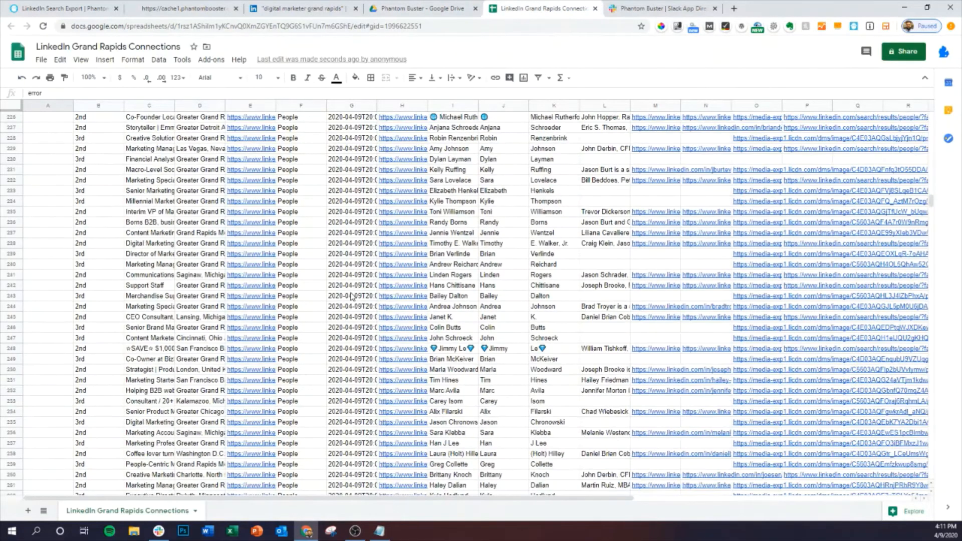
{"action": "scroll", "coordinate": [344, 291], "scroll_direction": "up", "scroll_amount": 20}
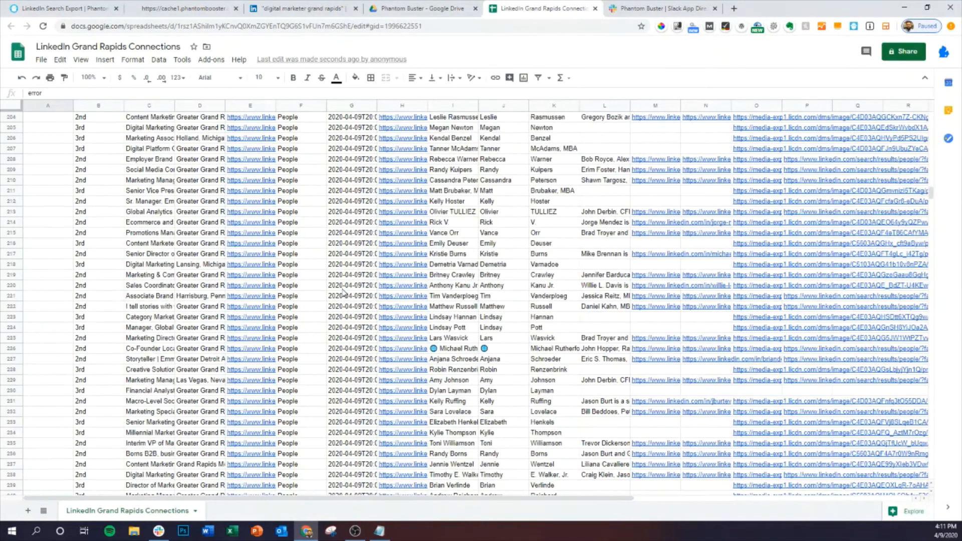
{"action": "scroll", "coordinate": [344, 290], "scroll_direction": "up", "scroll_amount": 20}
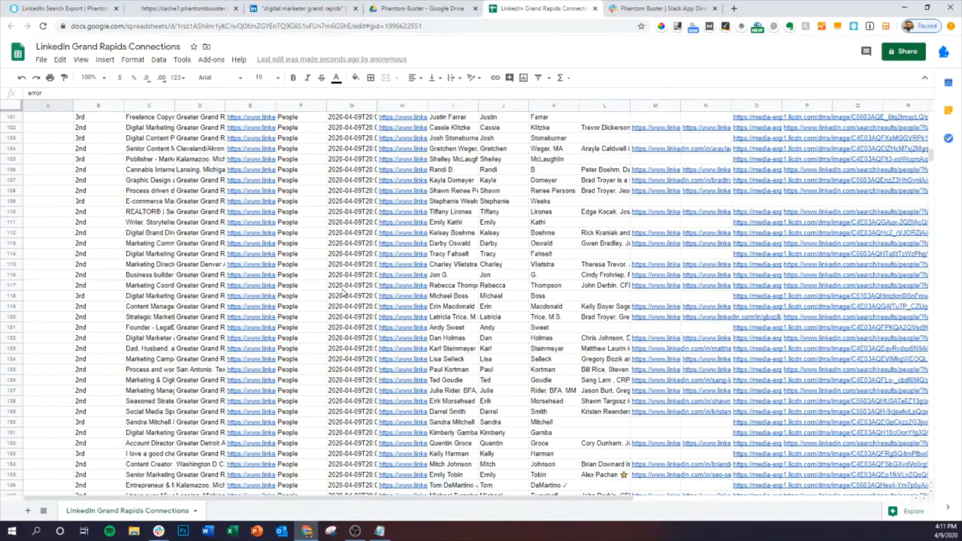
{"action": "scroll", "coordinate": [340, 282], "scroll_direction": "up", "scroll_amount": 6}
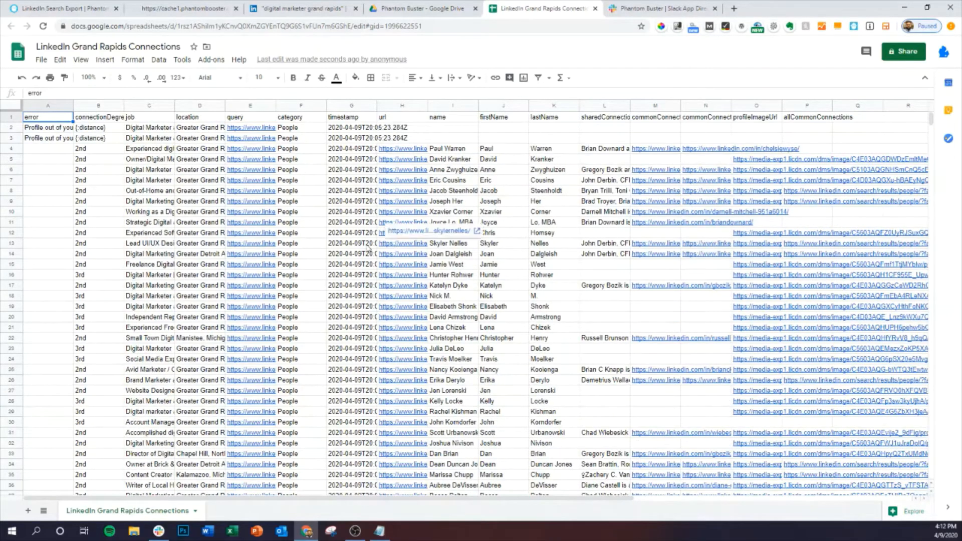
{"action": "left_click", "coordinate": [306, 8]}
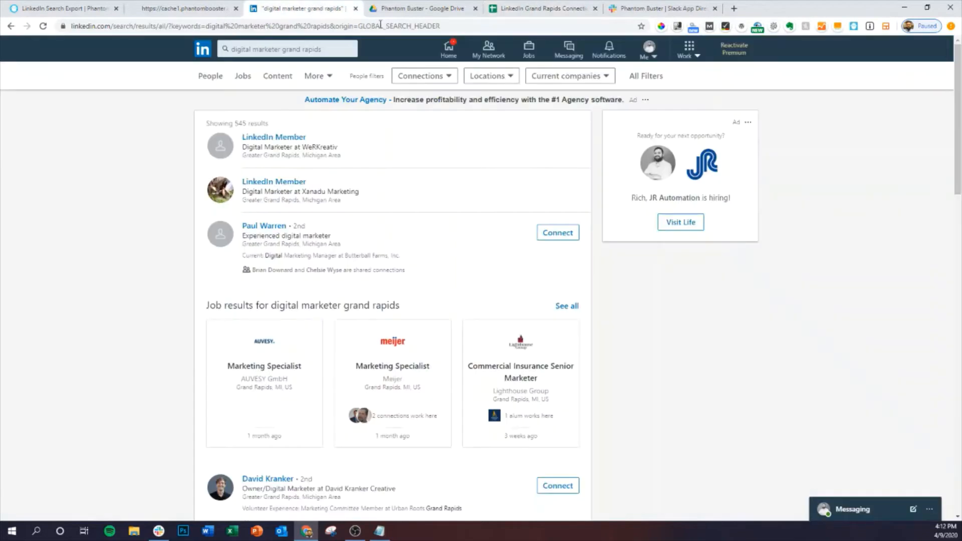
{"action": "left_click_drag", "start_coordinate": [239, 123], "coordinate": [264, 123]}
{"action": "left_click", "coordinate": [503, 7]}
{"action": "scroll", "coordinate": [643, 216], "scroll_direction": "down", "scroll_amount": 5}
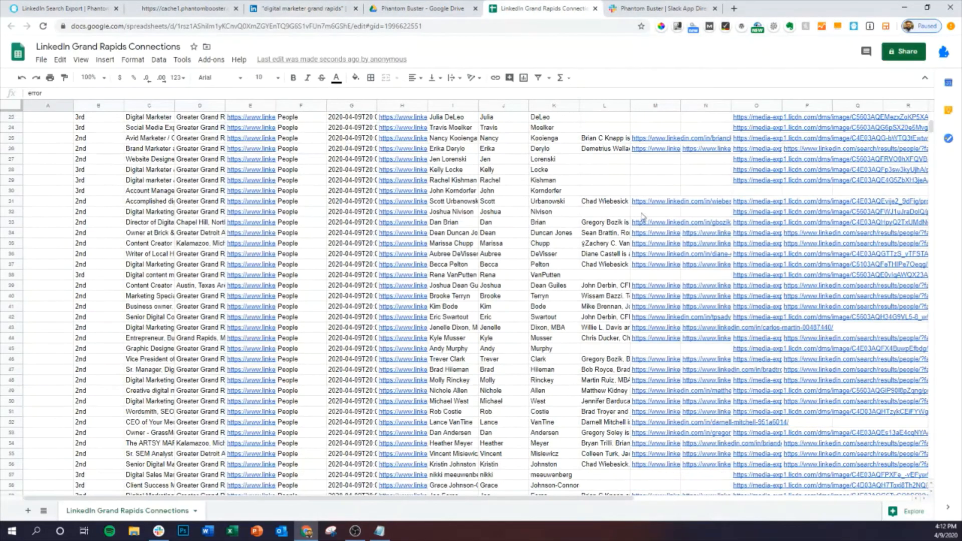
{"action": "left_click_drag", "start_coordinate": [931, 126], "coordinate": [931, 307]}
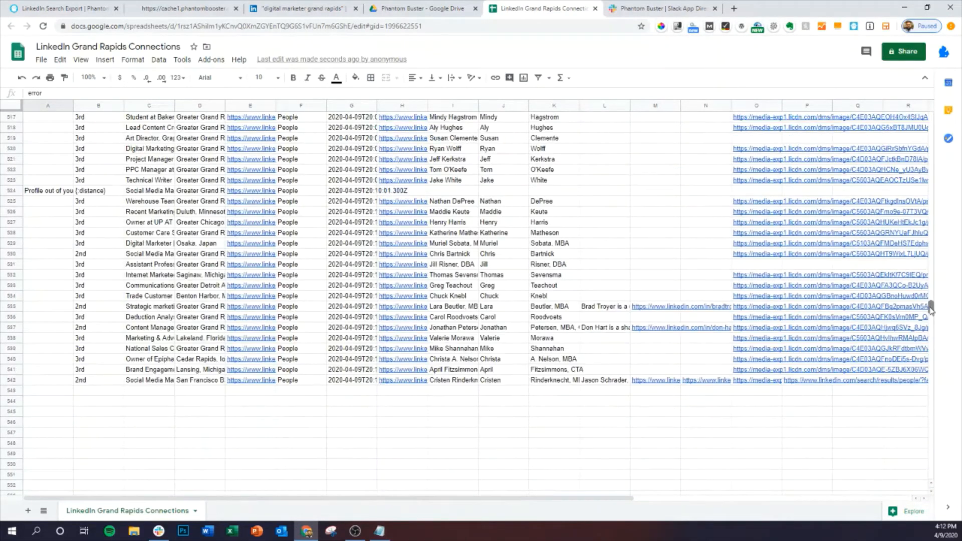
{"action": "left_click", "coordinate": [48, 382]}
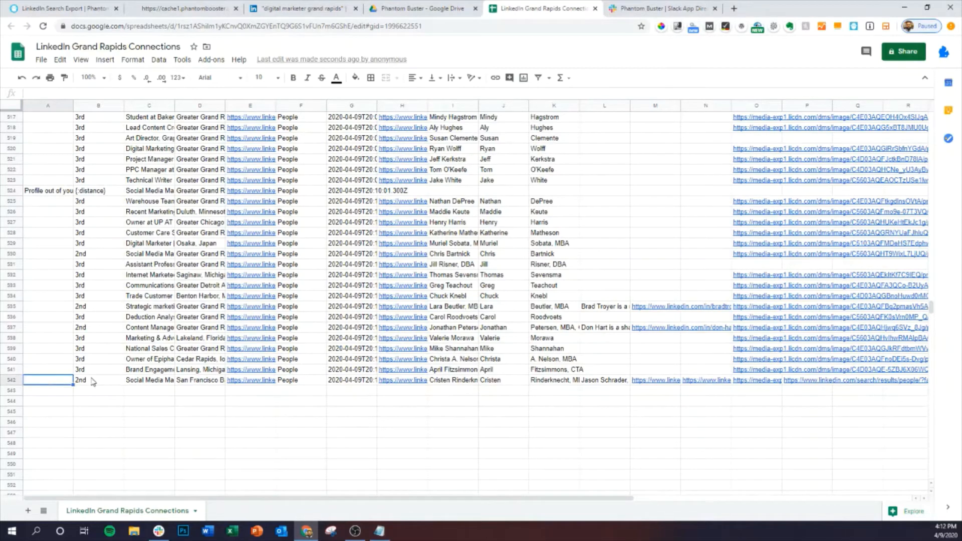
Delete the error column from the LinkedIn Grand Rapids Connections spreadsheet
{"action": "scroll", "coordinate": [115, 420], "scroll_direction": "up", "scroll_amount": 20}
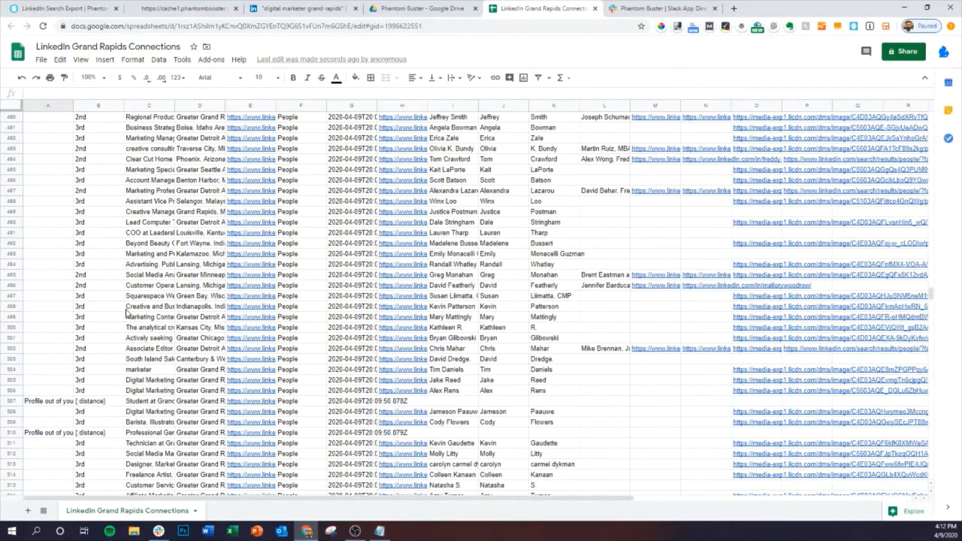
{"action": "scroll", "coordinate": [121, 300], "scroll_direction": "up", "scroll_amount": 20}
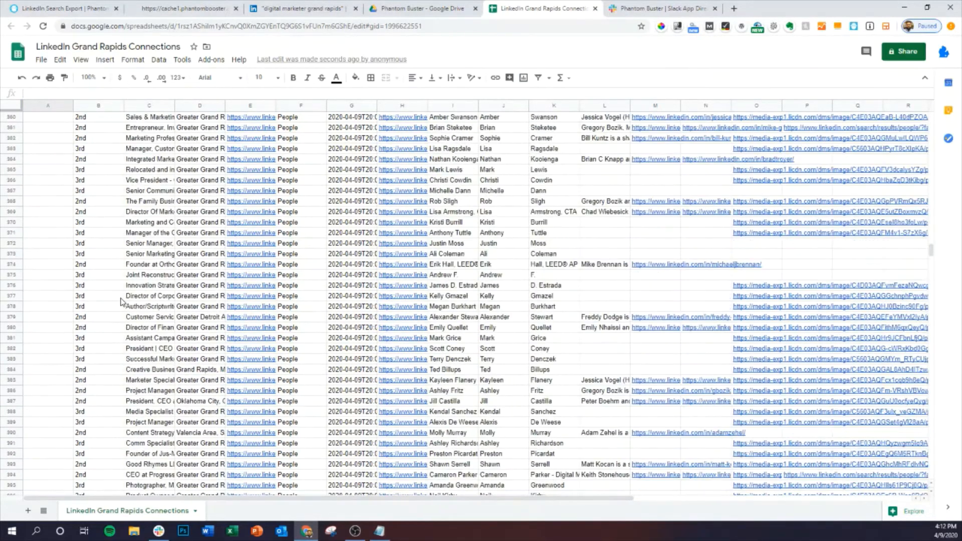
{"action": "scroll", "coordinate": [122, 301], "scroll_direction": "up", "scroll_amount": 20}
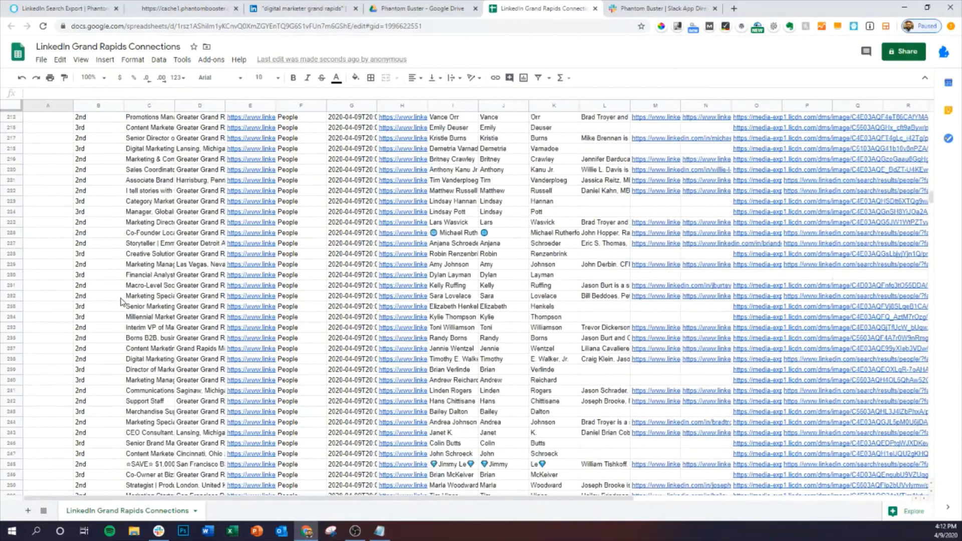
{"action": "scroll", "coordinate": [121, 300], "scroll_direction": "up", "scroll_amount": 13}
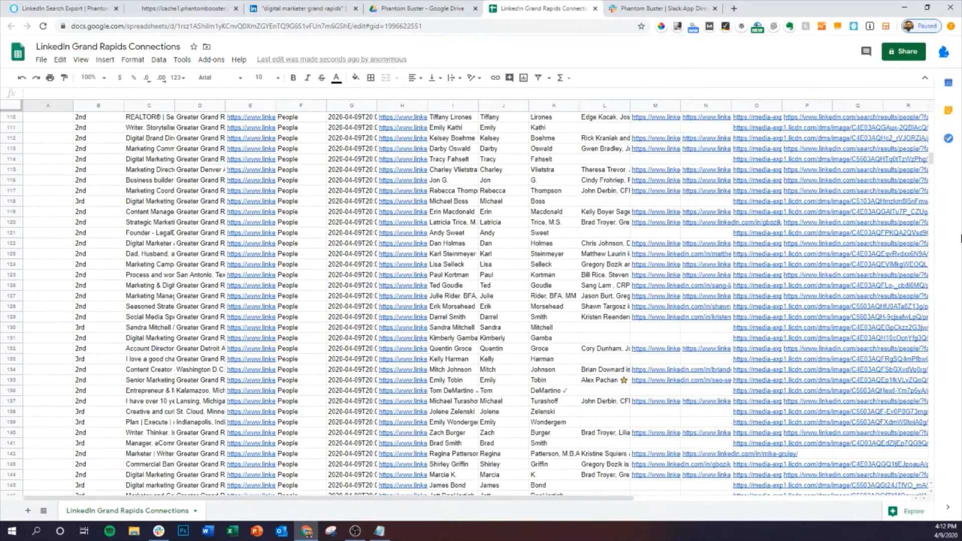
{"action": "left_click_drag", "start_coordinate": [928, 154], "coordinate": [929, 121]}
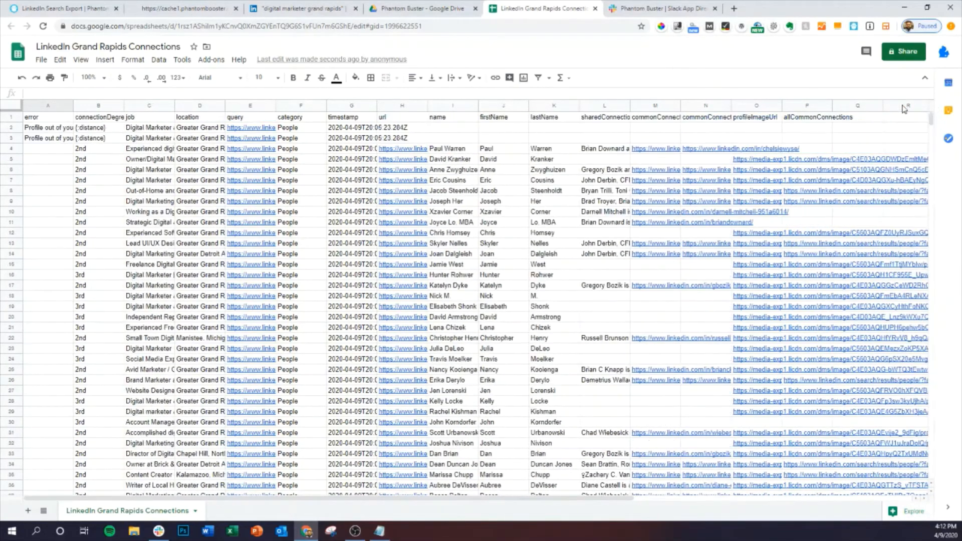
{"action": "left_click", "coordinate": [41, 106]}
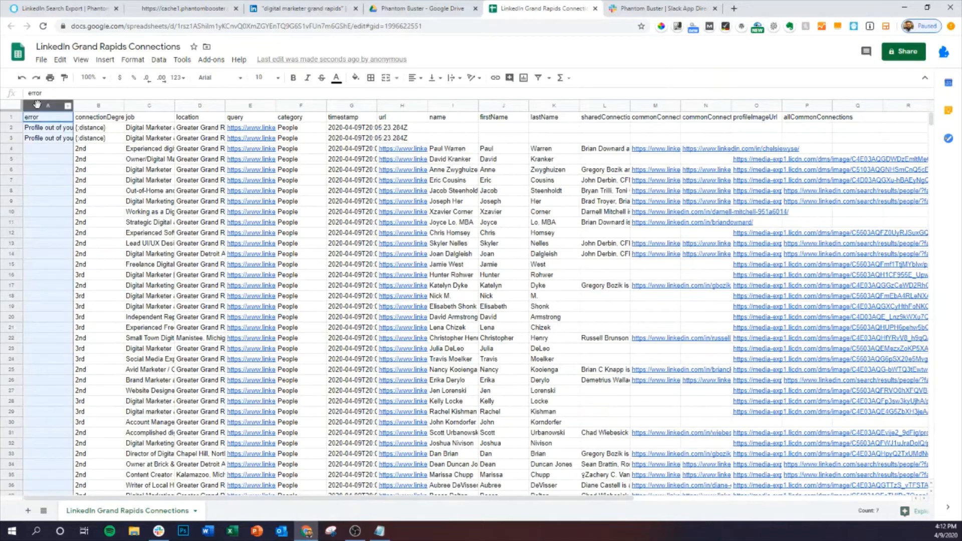
{"action": "right_click", "coordinate": [40, 108]}
{"action": "left_click", "coordinate": [85, 221]}
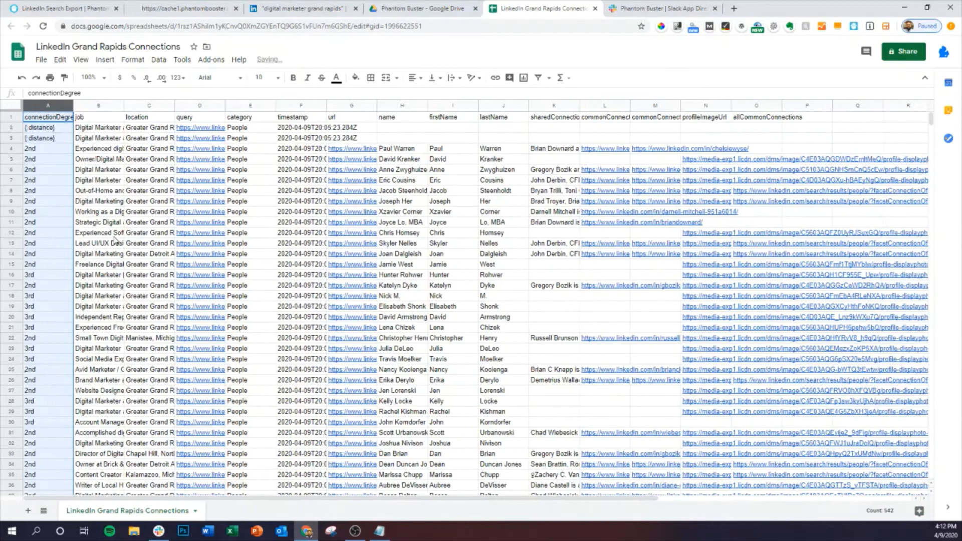
{"action": "left_click", "coordinate": [112, 223]}
Delete the connectionDegree column so that the sheet starts with the job column
{"action": "left_click", "coordinate": [36, 106]}
{"action": "right_click", "coordinate": [36, 104]}
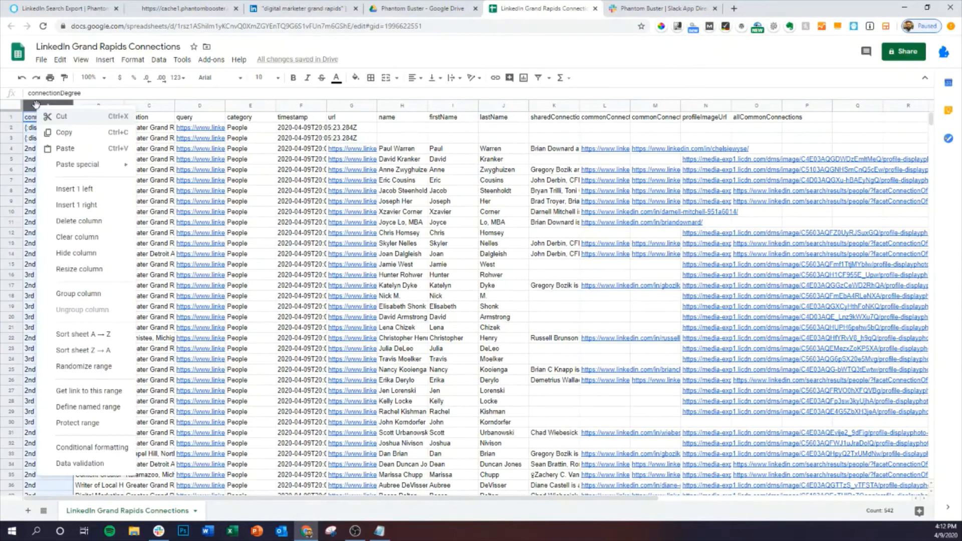
{"action": "left_click", "coordinate": [87, 222]}
{"action": "left_click", "coordinate": [89, 224]}
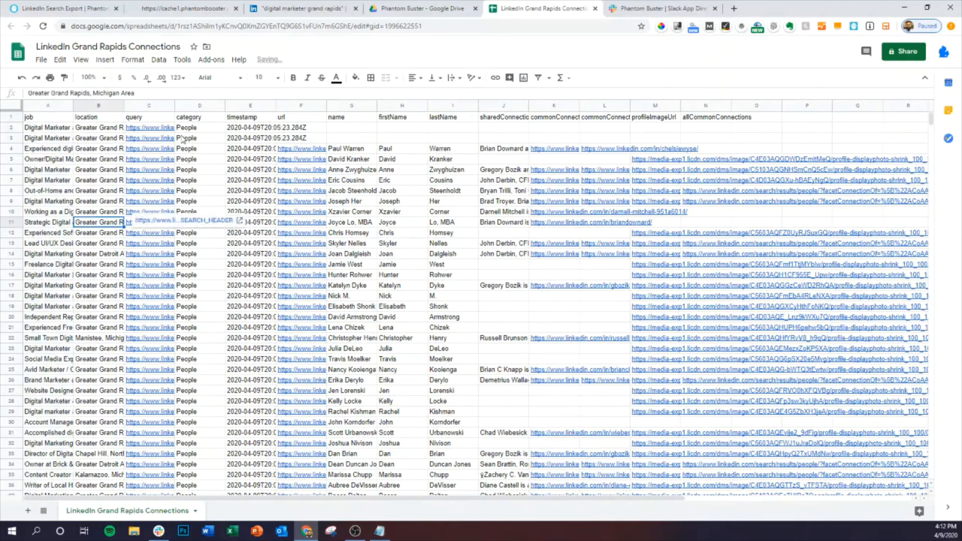
Widen the query column and the url column so that more of their links can be read
{"action": "left_click_drag", "start_coordinate": [174, 105], "coordinate": [253, 105]}
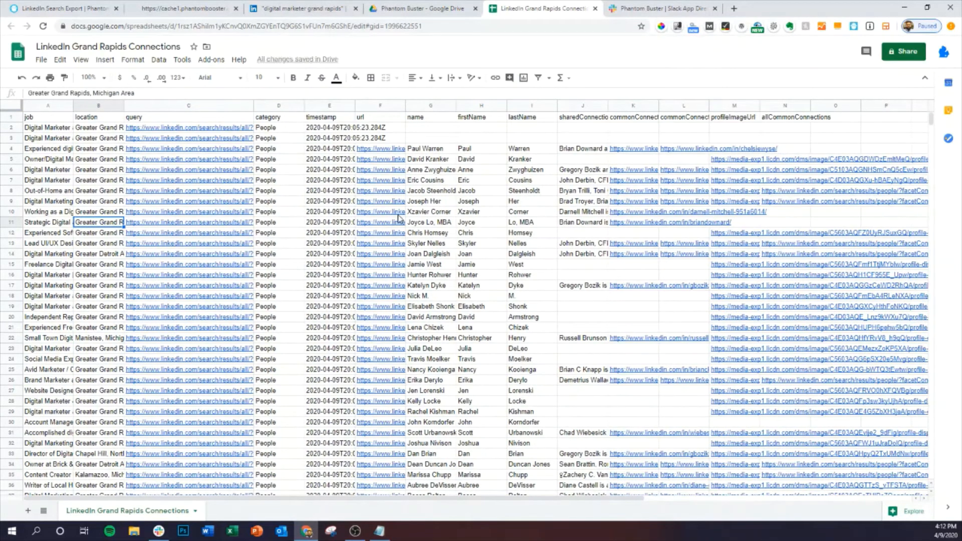
{"action": "left_click", "coordinate": [442, 149]}
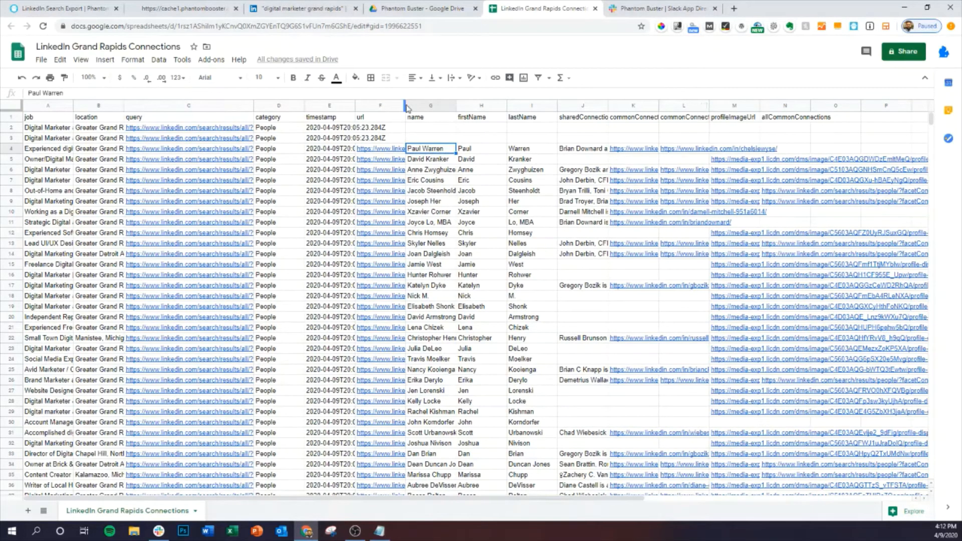
{"action": "left_click_drag", "start_coordinate": [405, 104], "coordinate": [505, 106]}
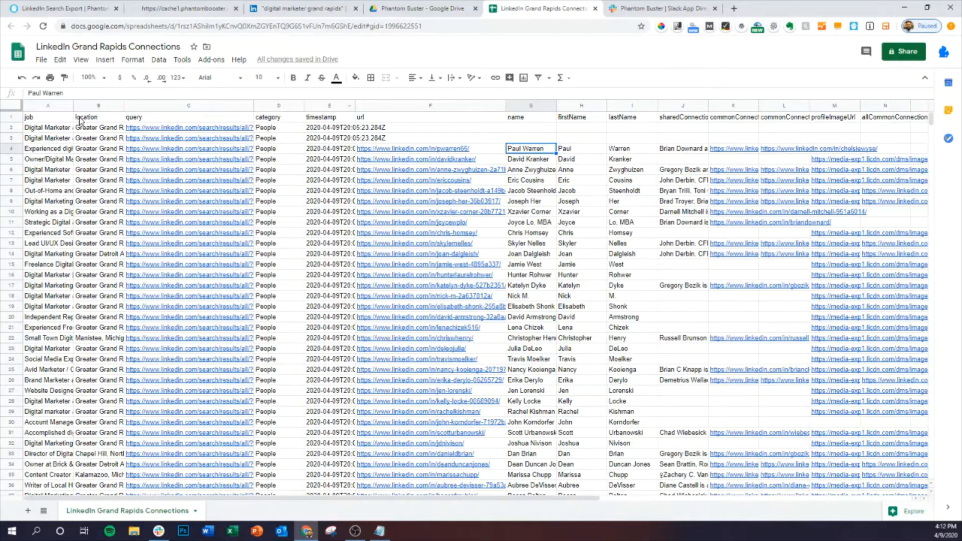
Delete the three adjacent columns query, category and timestamp from the sheet
{"action": "left_click", "coordinate": [152, 108]}
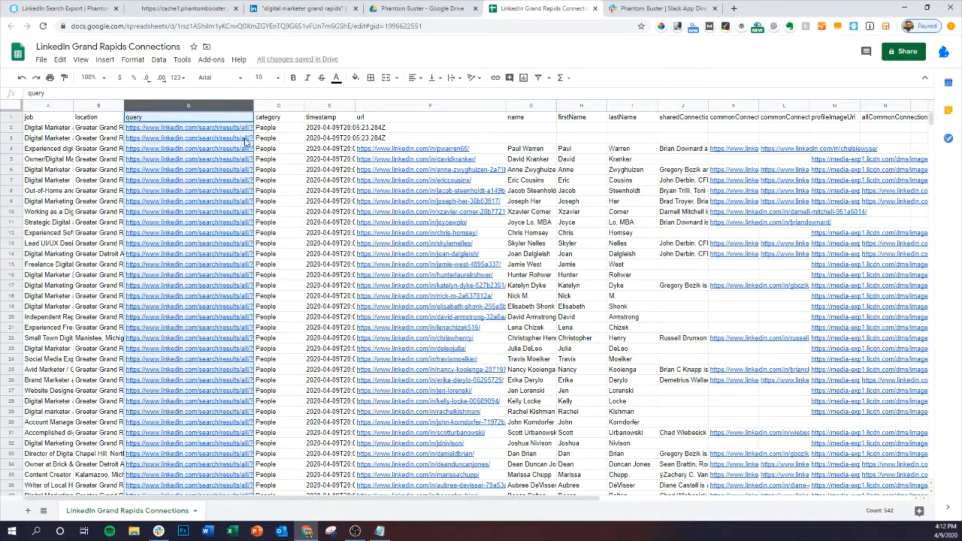
{"action": "key", "text": "shift+Right"}
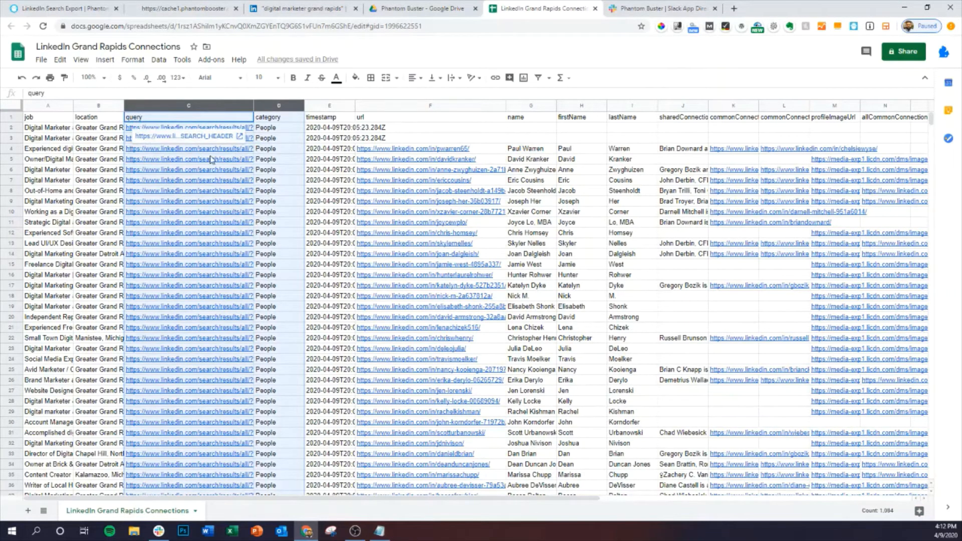
{"action": "key", "text": "shift+Right"}
{"action": "right_click", "coordinate": [183, 104]}
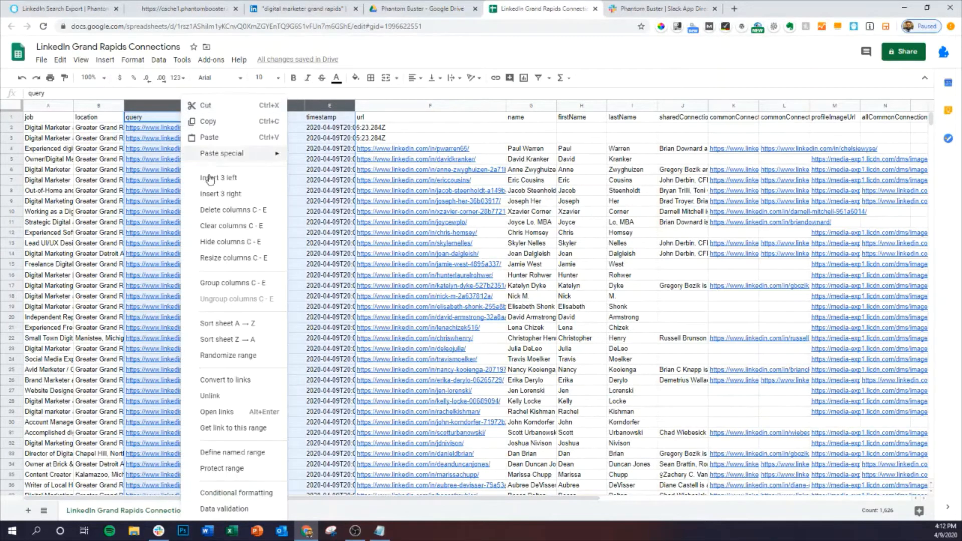
{"action": "left_click", "coordinate": [220, 211]}
{"action": "left_click", "coordinate": [223, 223]}
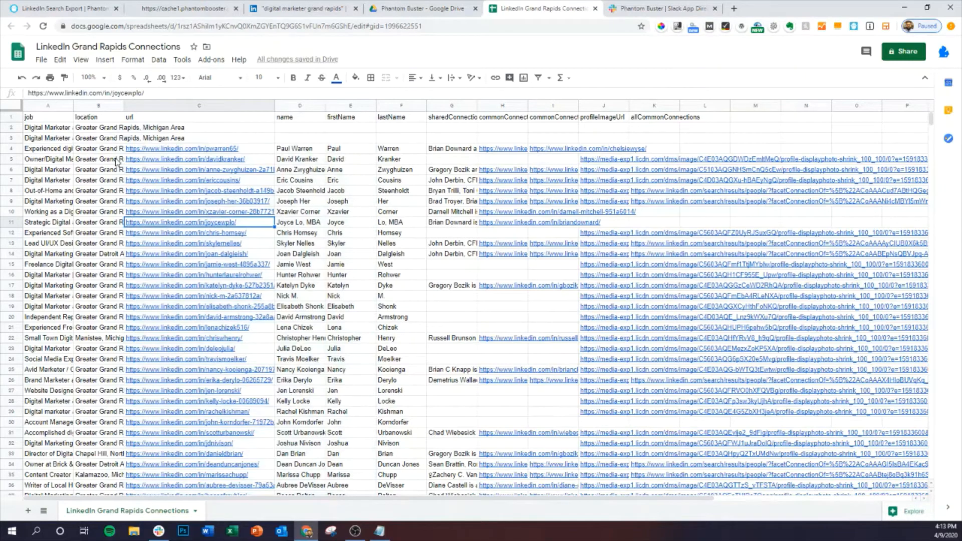
Widen the job column so that the titles can be read, and review the jobs and locations down the list
{"action": "left_click_drag", "start_coordinate": [73, 106], "coordinate": [156, 105]}
{"action": "left_click", "coordinate": [129, 258]}
{"action": "scroll", "coordinate": [129, 258], "scroll_direction": "down", "scroll_amount": 10}
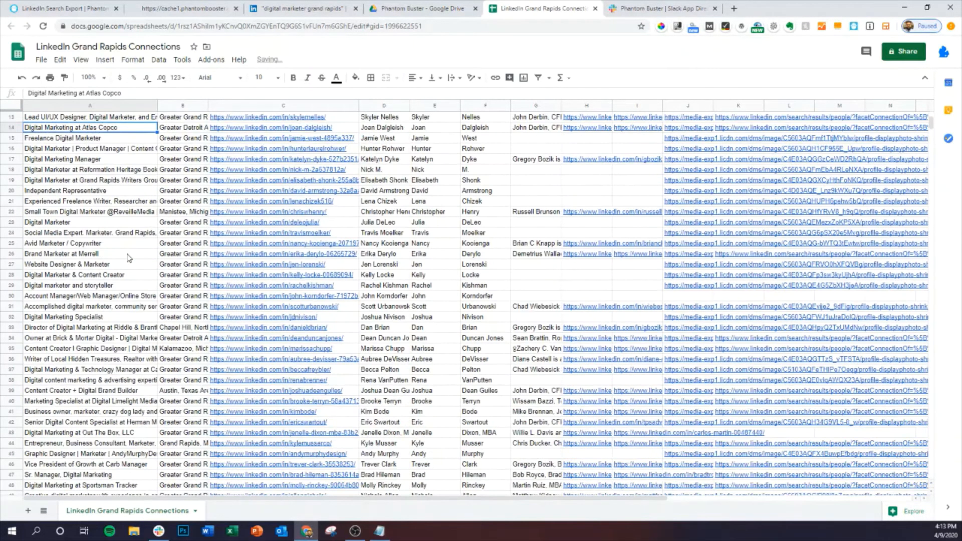
{"action": "scroll", "coordinate": [129, 258], "scroll_direction": "up", "scroll_amount": 10}
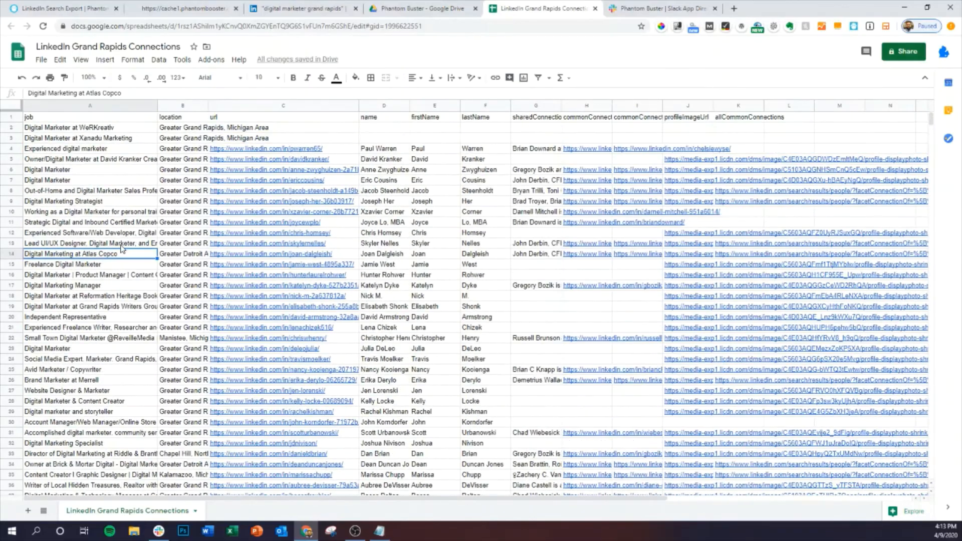
{"action": "scroll", "coordinate": [191, 221], "scroll_direction": "down", "scroll_amount": 20}
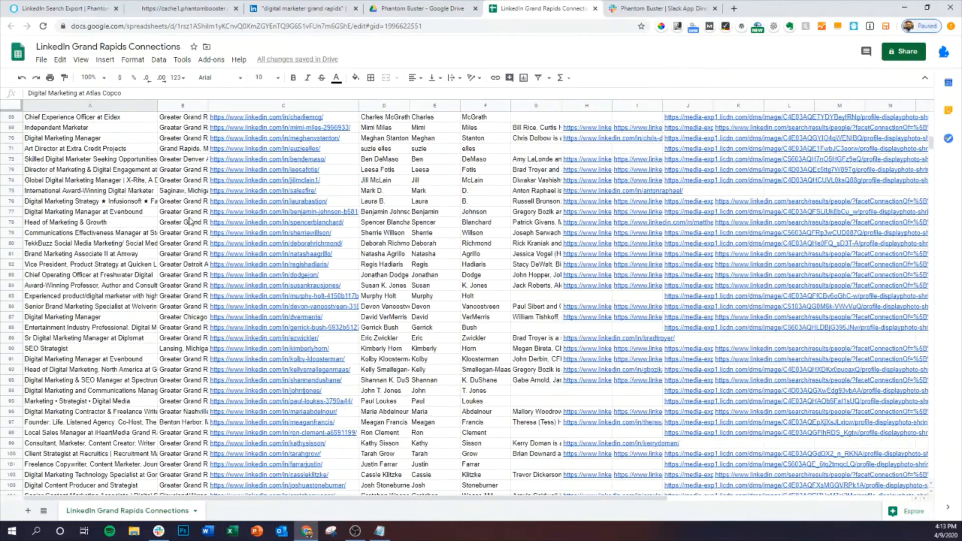
{"action": "scroll", "coordinate": [191, 221], "scroll_direction": "down", "scroll_amount": 8}
{"action": "scroll", "coordinate": [191, 221], "scroll_direction": "up", "scroll_amount": 15}
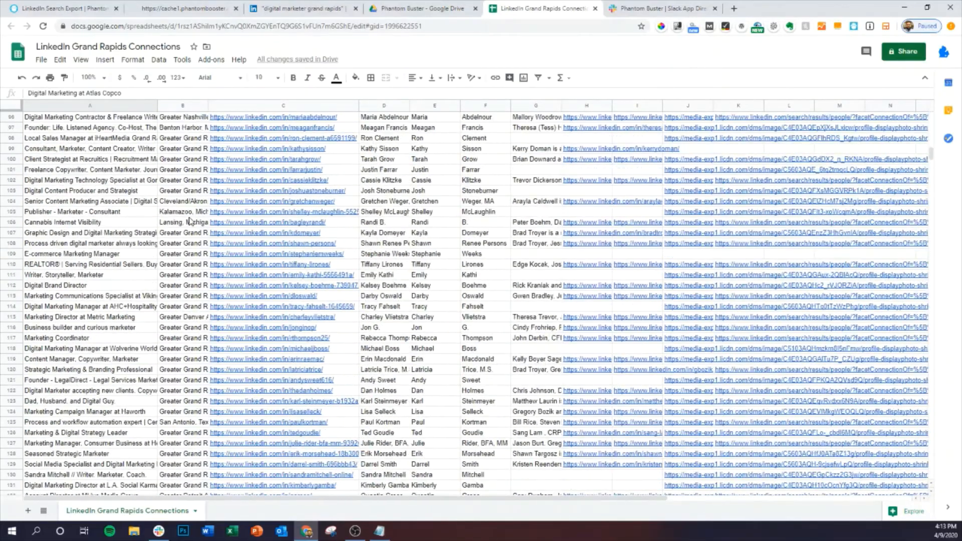
{"action": "scroll", "coordinate": [190, 221], "scroll_direction": "up", "scroll_amount": 8}
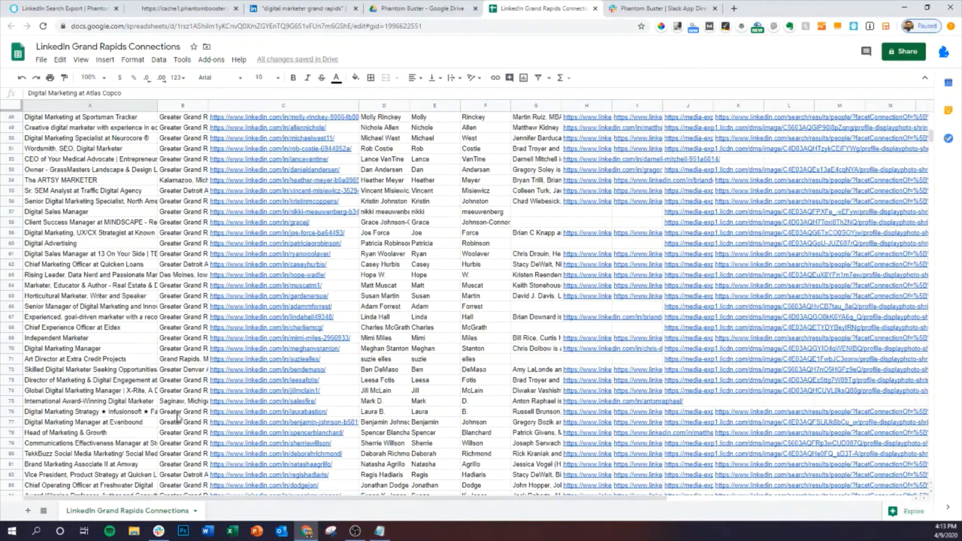
{"action": "left_click", "coordinate": [187, 374]}
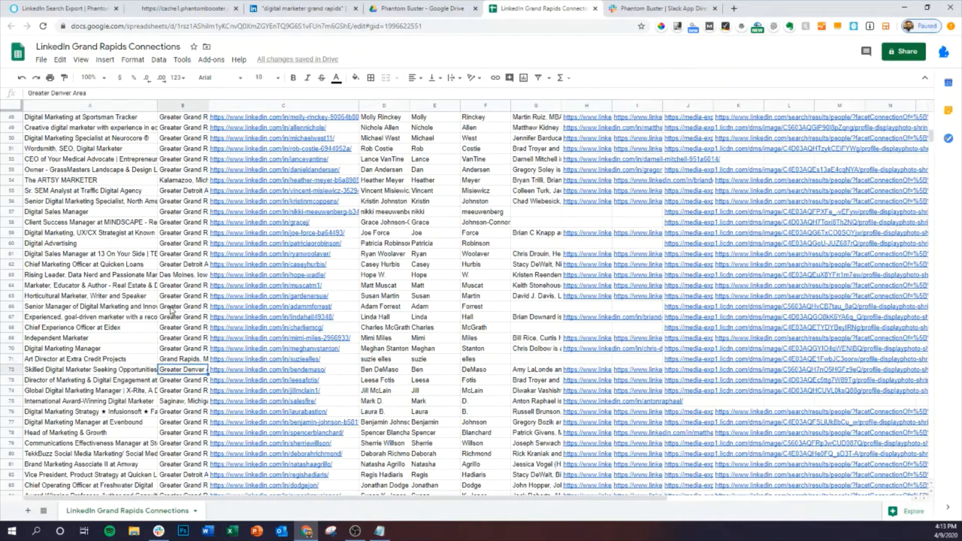
{"action": "scroll", "coordinate": [172, 310], "scroll_direction": "up", "scroll_amount": 15}
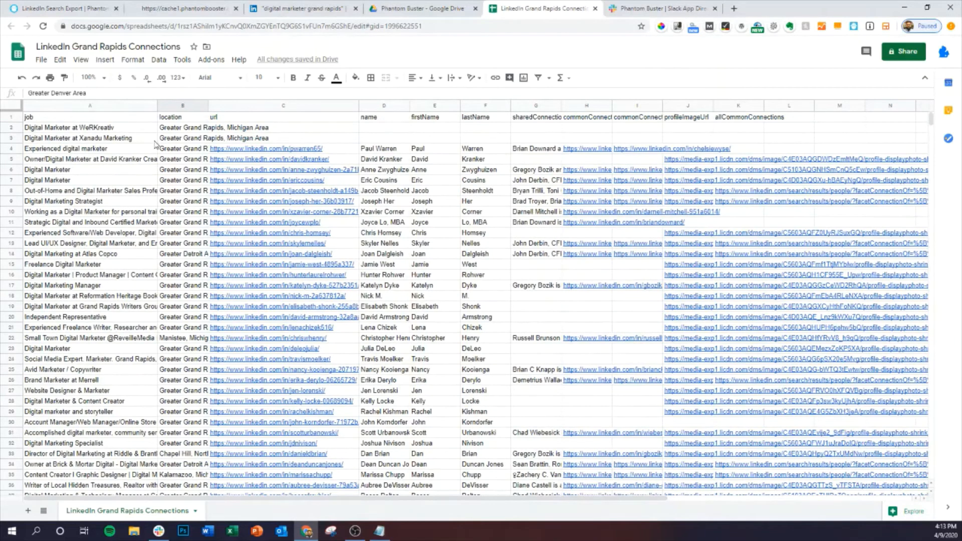
Delete the job and location columns, and widen the url column so that the full profile links can be read
{"action": "left_click", "coordinate": [119, 105]}
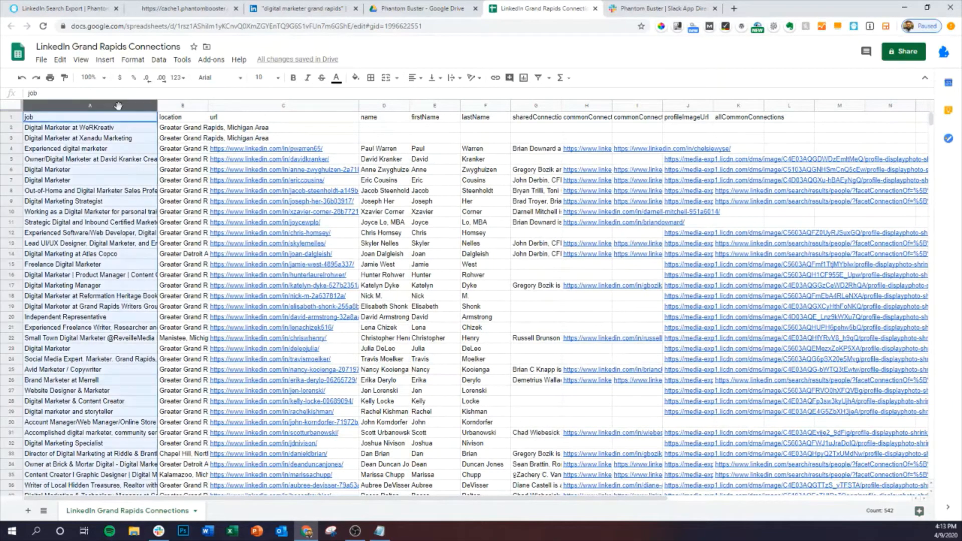
{"action": "key", "text": "shift+Right"}
{"action": "right_click", "coordinate": [120, 107]}
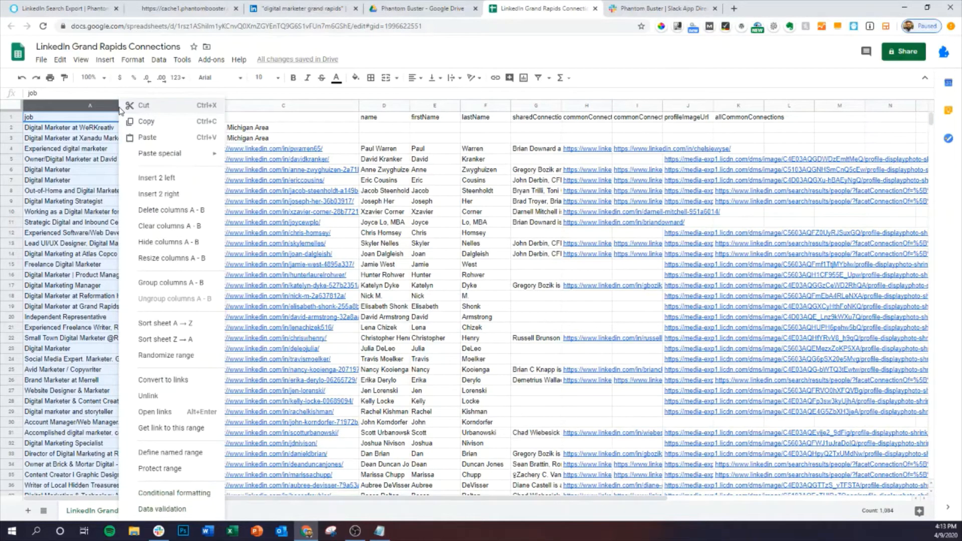
{"action": "left_click", "coordinate": [186, 210]}
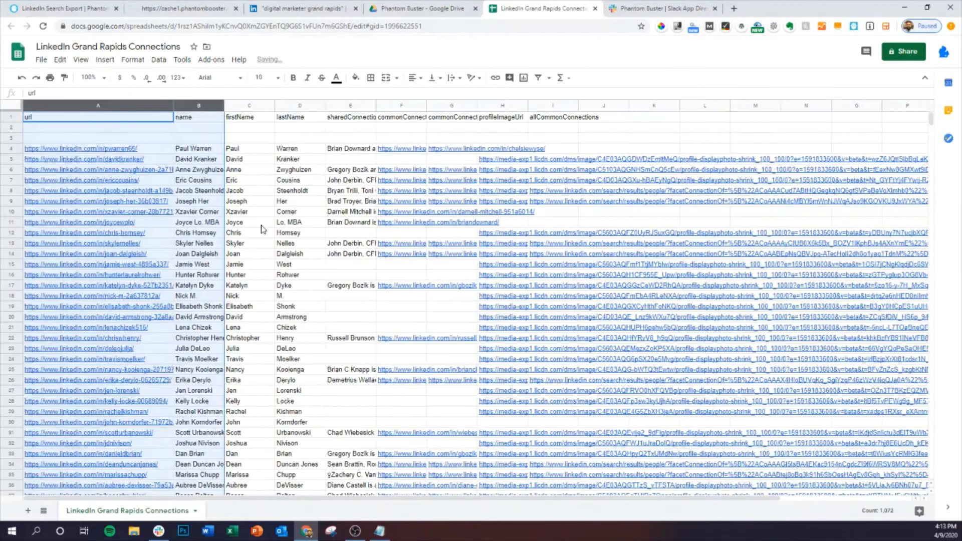
{"action": "left_click", "coordinate": [296, 236]}
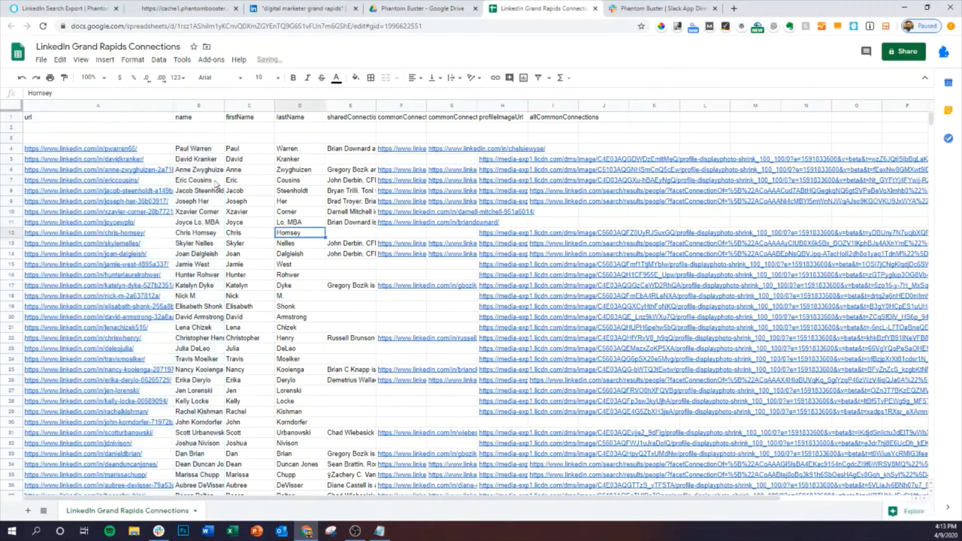
{"action": "left_click_drag", "start_coordinate": [173, 105], "coordinate": [252, 130]}
{"action": "left_click", "coordinate": [155, 121]}
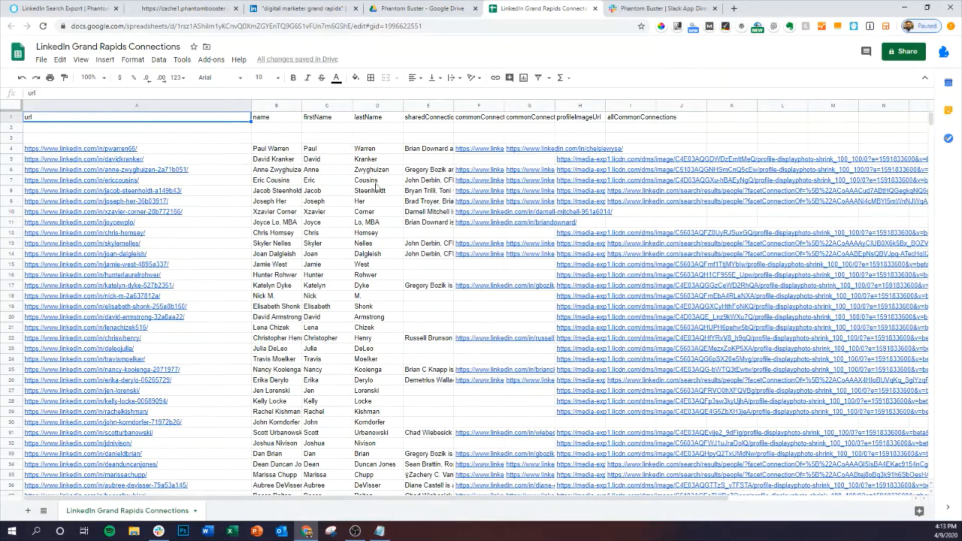
Clear the contents of all the columns from sharedConnections through allCommonConnections, including the empty-headed column after it
{"action": "left_click", "coordinate": [426, 106]}
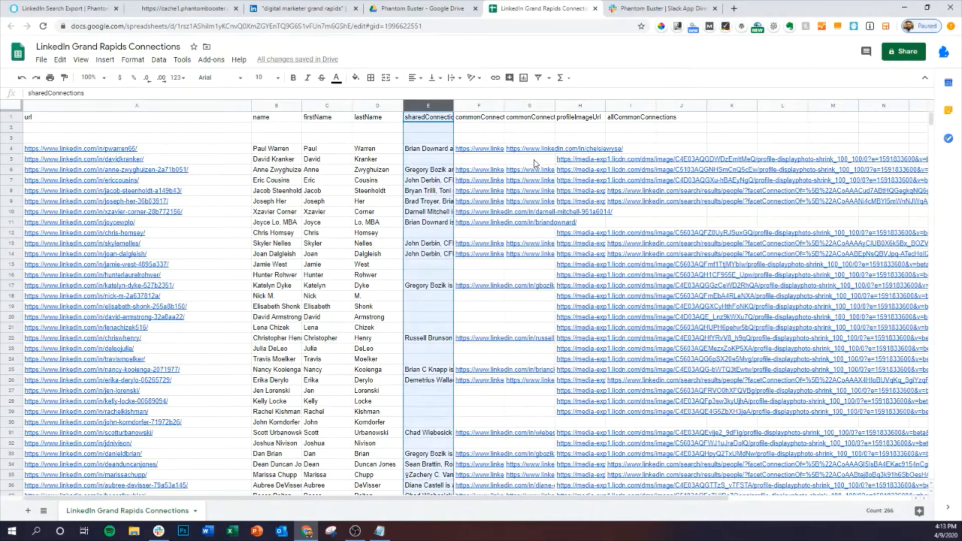
{"action": "key", "text": "shift+Right"}
{"action": "key", "text": "shift+Right"}
{"action": "key", "text": "shift+Right"}
{"action": "key", "text": "shift+Right"}
{"action": "key", "text": "shift+Right"}
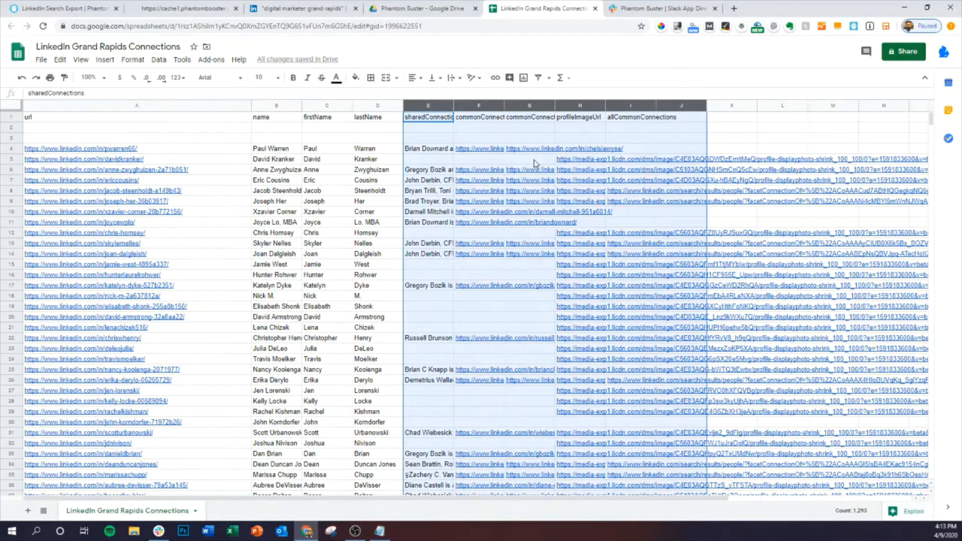
{"action": "key", "text": "Delete"}
{"action": "left_click", "coordinate": [496, 235]}
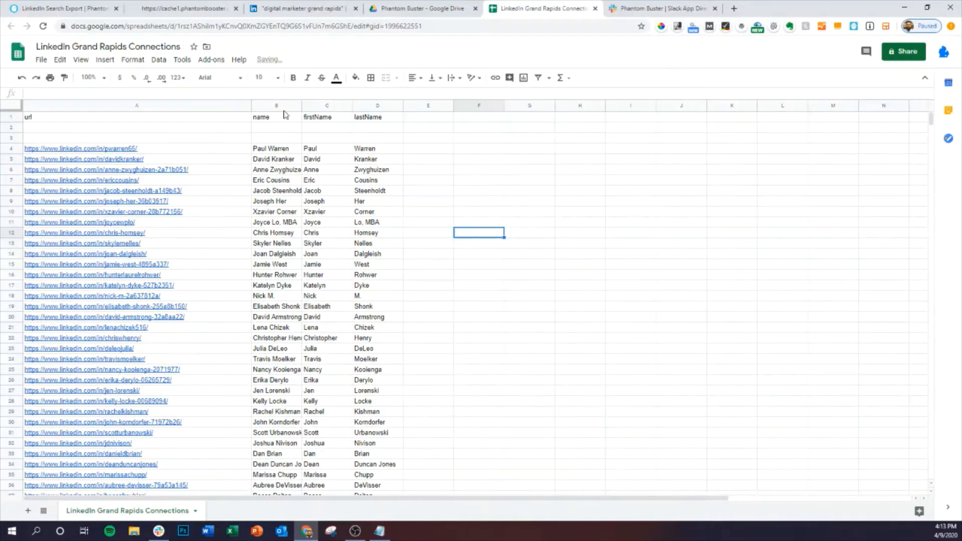
Widen the name, firstName and lastName columns so that the full names can be read
{"action": "left_click_drag", "start_coordinate": [301, 106], "coordinate": [562, 108]}
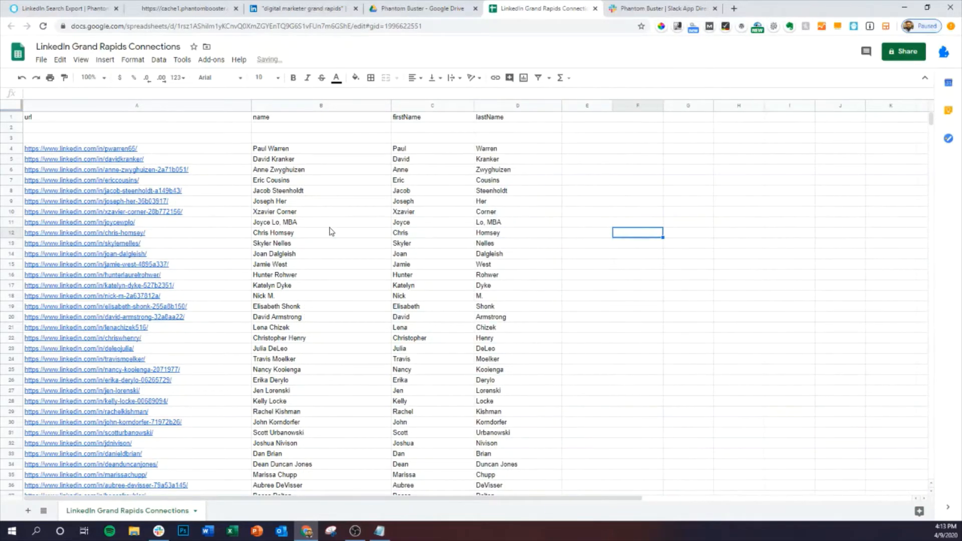
{"action": "left_click", "coordinate": [372, 225]}
{"action": "scroll", "coordinate": [150, 206], "scroll_direction": "down", "scroll_amount": 5}
{"action": "scroll", "coordinate": [158, 213], "scroll_direction": "up", "scroll_amount": 5}
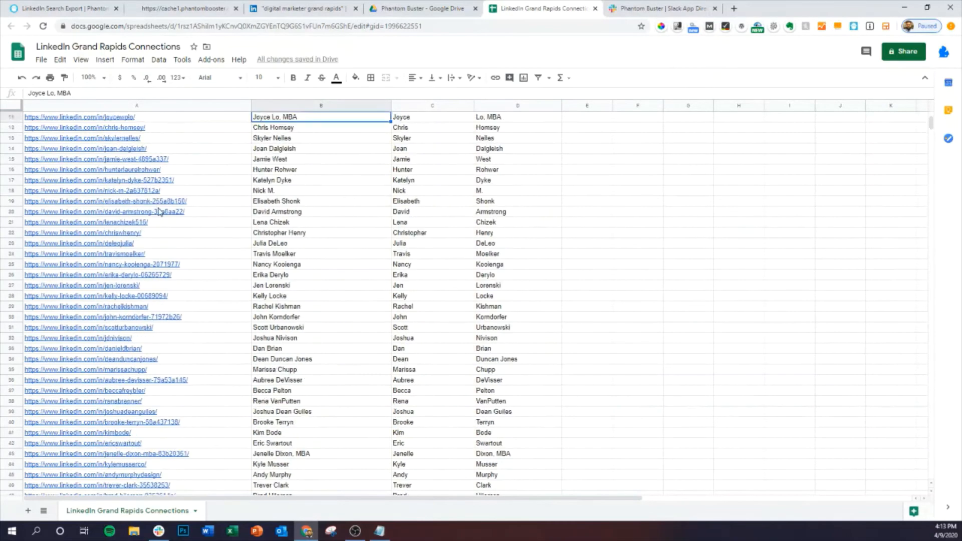
Delete the two empty rows 2 and 3 beneath the header row
{"action": "left_click", "coordinate": [11, 138]}
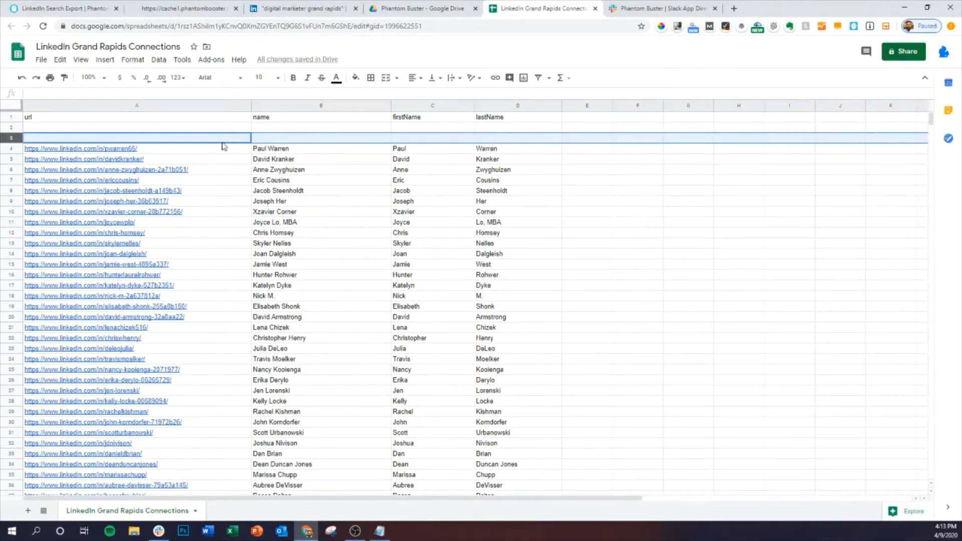
{"action": "key", "text": "shift+Up"}
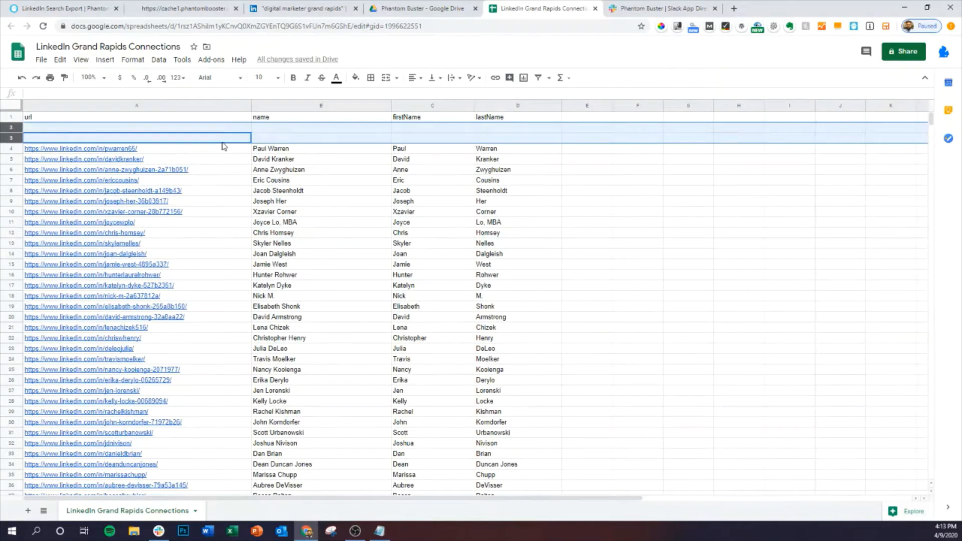
{"action": "right_click", "coordinate": [12, 138]}
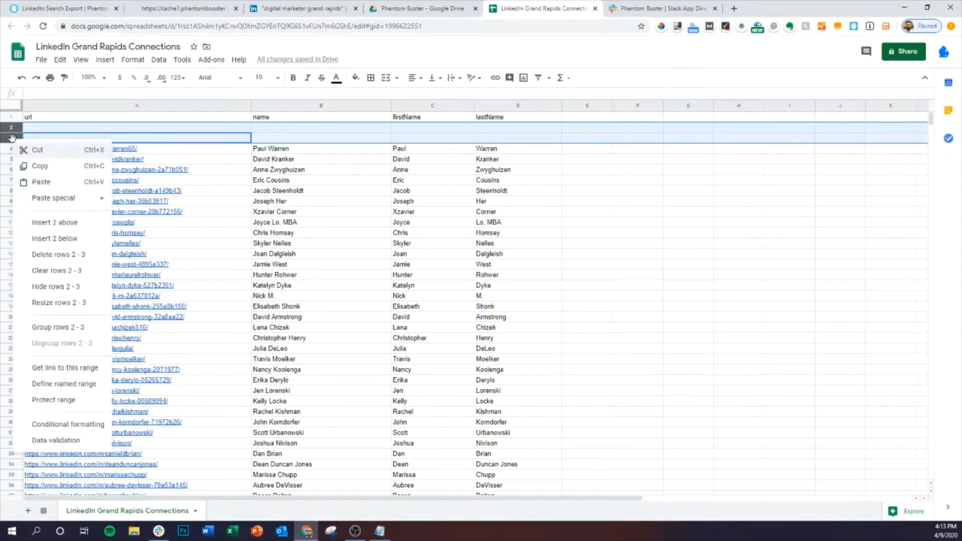
{"action": "left_click", "coordinate": [69, 253]}
{"action": "left_click", "coordinate": [304, 244]}
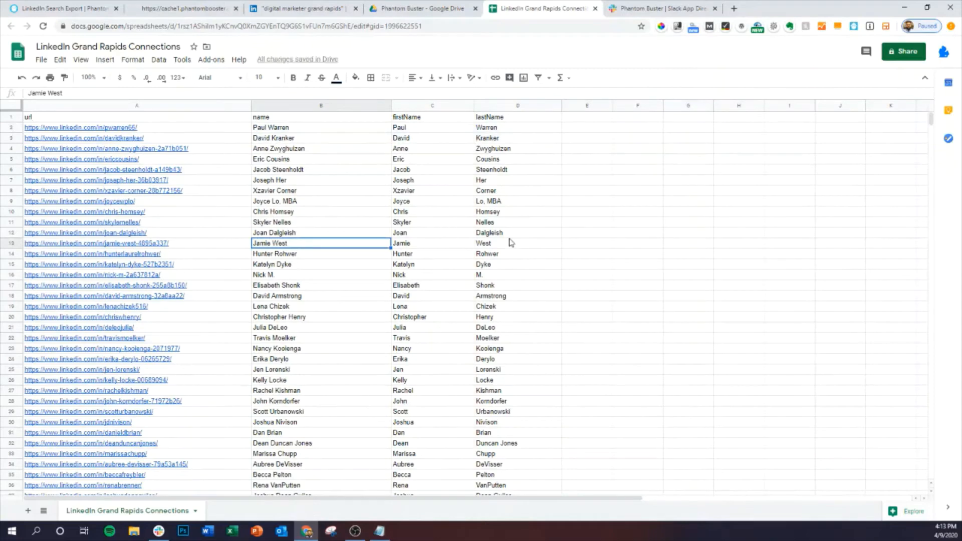
Look through the remaining profile links and names far down the sheet and return to the first row
{"action": "left_click", "coordinate": [340, 212]}
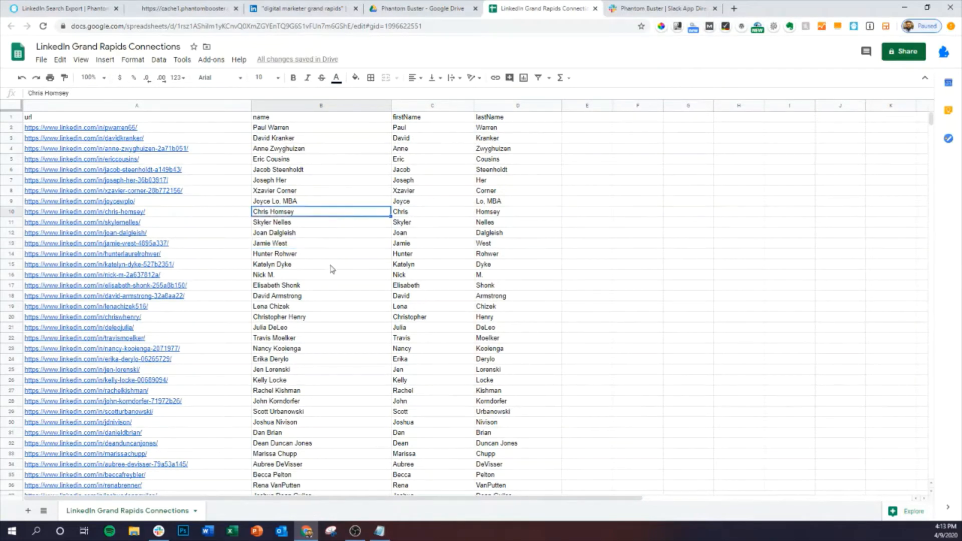
{"action": "scroll", "coordinate": [323, 318], "scroll_direction": "down", "scroll_amount": 15}
{"action": "scroll", "coordinate": [322, 319], "scroll_direction": "down", "scroll_amount": 20}
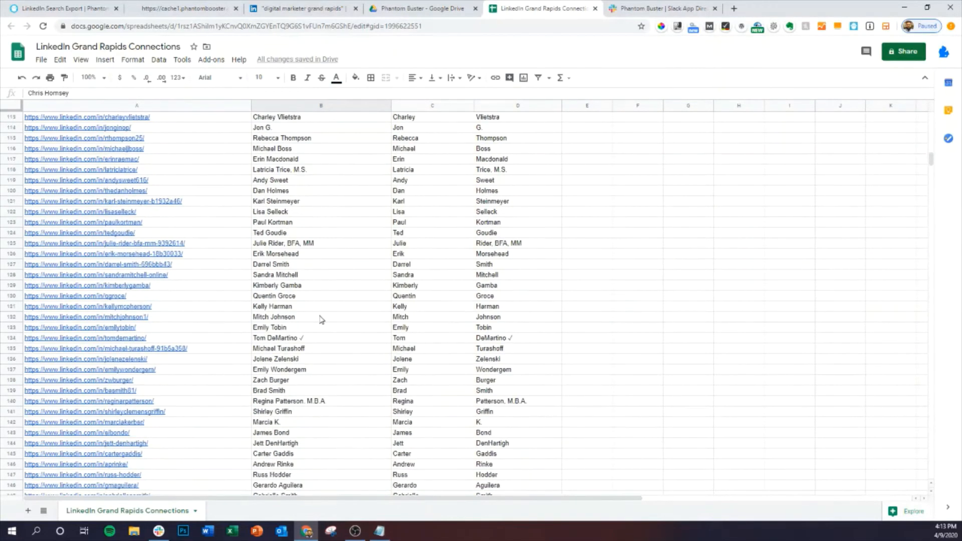
{"action": "scroll", "coordinate": [321, 319], "scroll_direction": "down", "scroll_amount": 20}
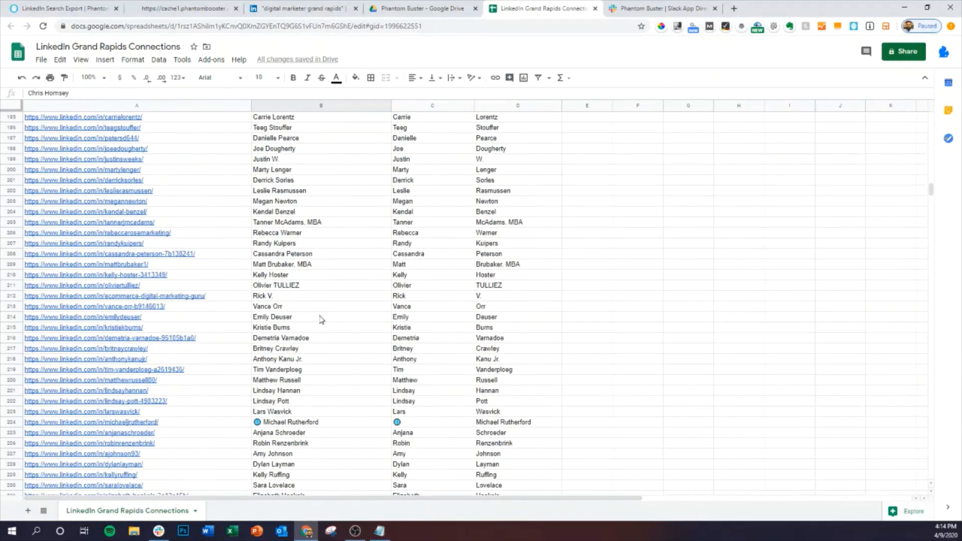
{"action": "scroll", "coordinate": [321, 319], "scroll_direction": "down", "scroll_amount": 4}
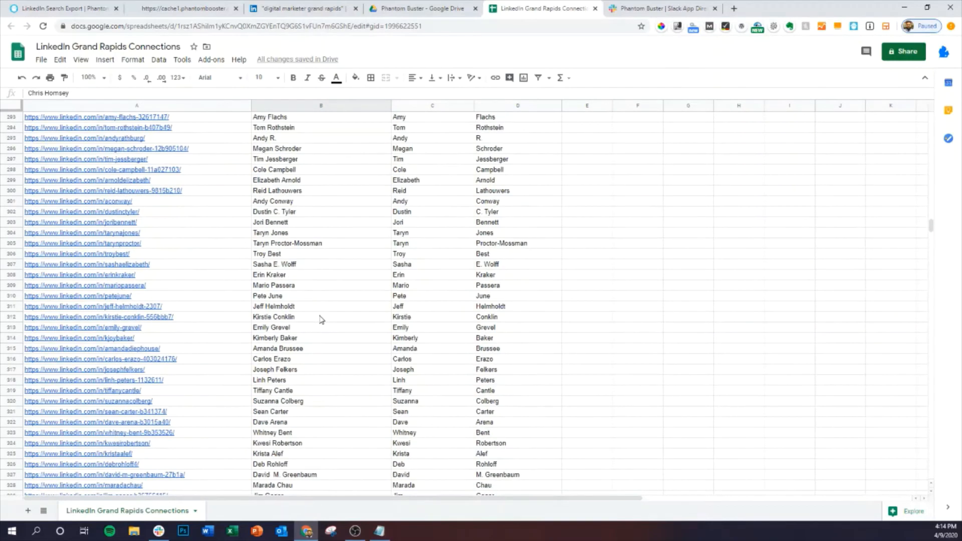
{"action": "scroll", "coordinate": [321, 319], "scroll_direction": "up", "scroll_amount": 9}
{"action": "left_click_drag", "start_coordinate": [933, 218], "coordinate": [926, 119]}
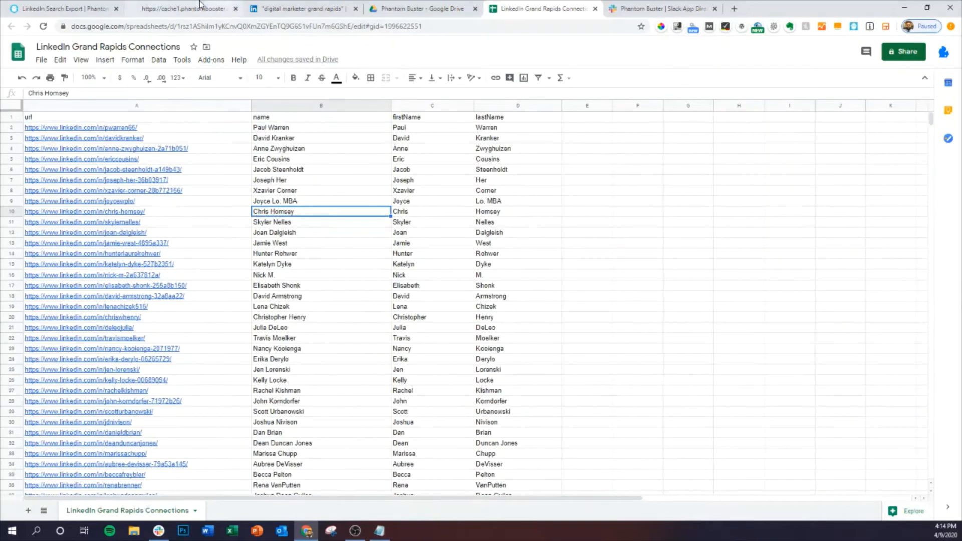
Close the cached Phantombuster results page and return to the cleaned spreadsheet after viewing the LinkedIn Search Export phantom
{"action": "left_click", "coordinate": [235, 8]}
{"action": "left_click", "coordinate": [59, 6]}
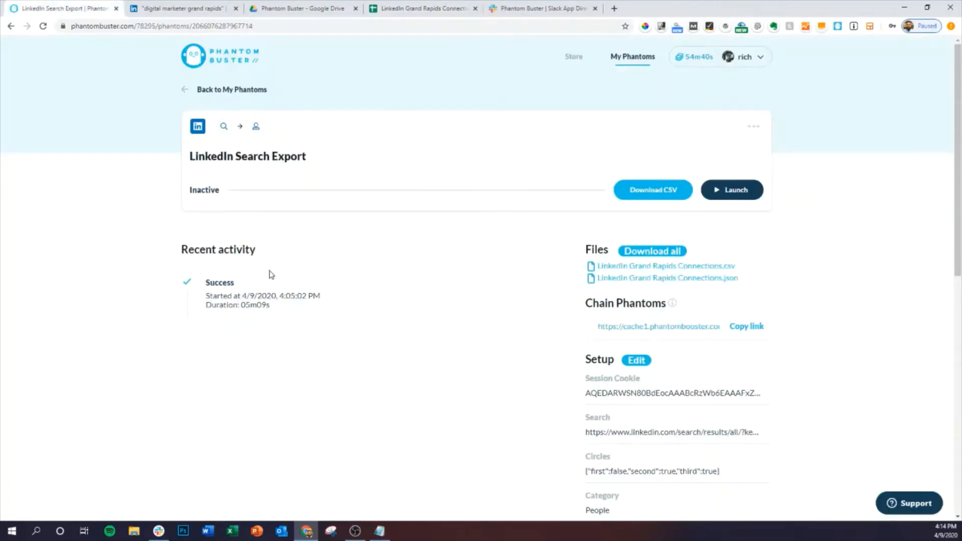
{"action": "key", "text": "ctrl+4"}
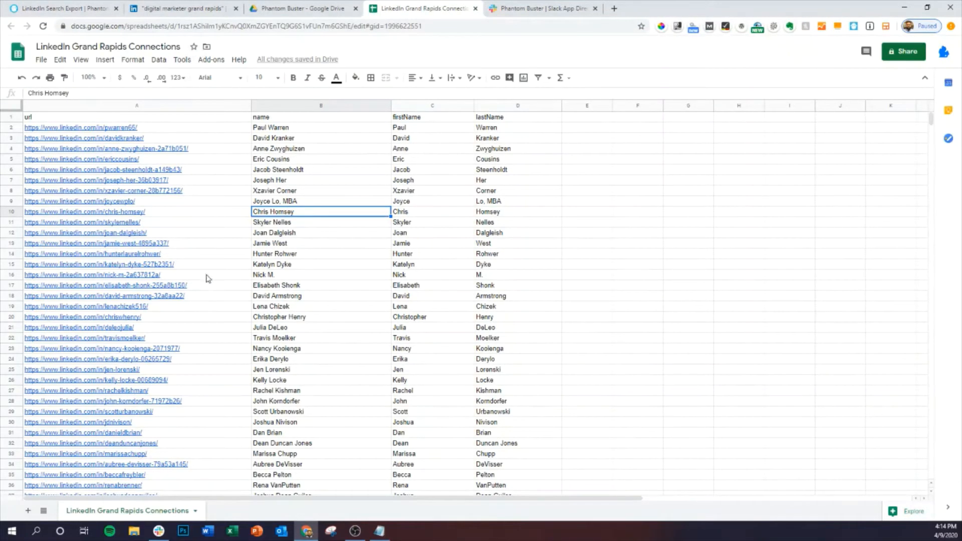
{"action": "left_click", "coordinate": [291, 234]}
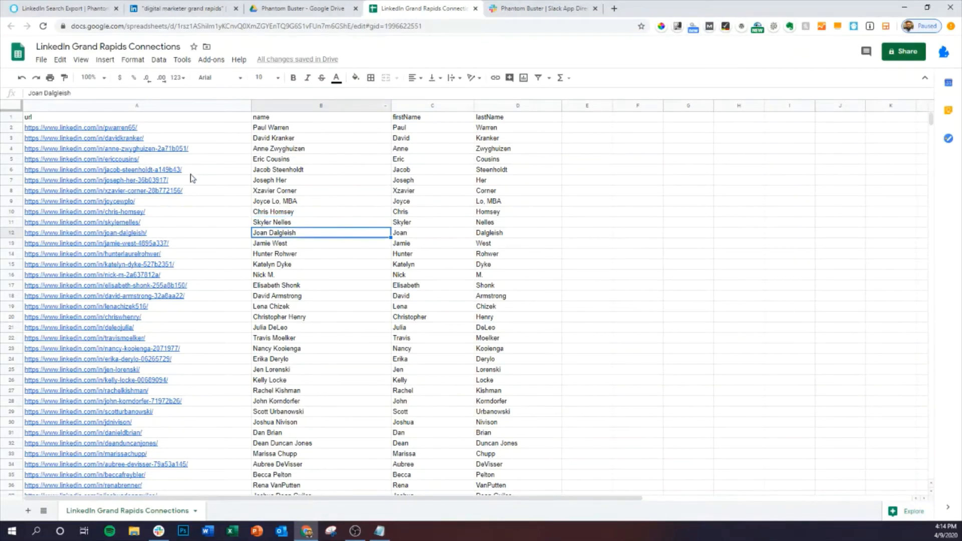
Switch to My Phantoms in Phantombuster and delete the LinkedIn Search Export phantom
{"action": "left_click", "coordinate": [62, 8]}
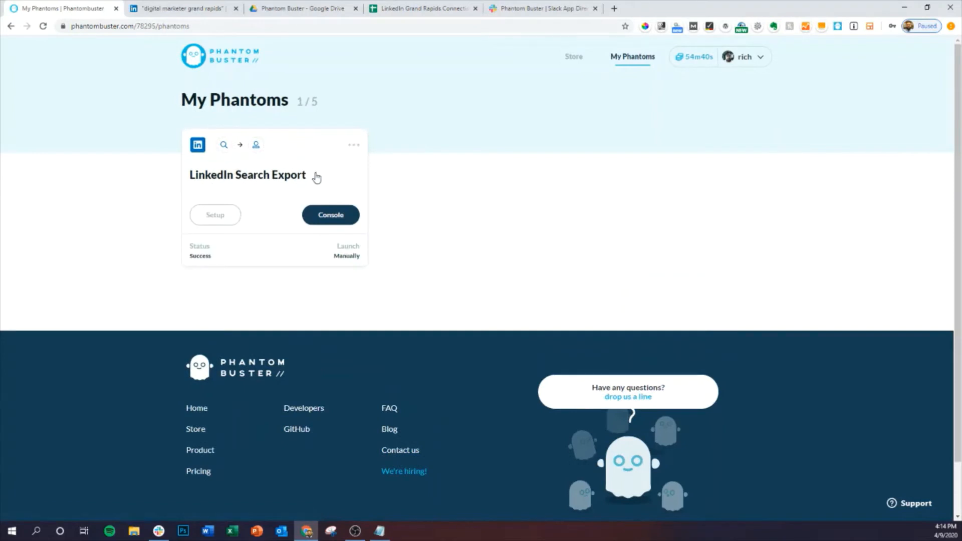
{"action": "left_click_drag", "start_coordinate": [326, 103], "coordinate": [296, 103]}
{"action": "left_click", "coordinate": [327, 108]}
{"action": "left_click", "coordinate": [355, 147]}
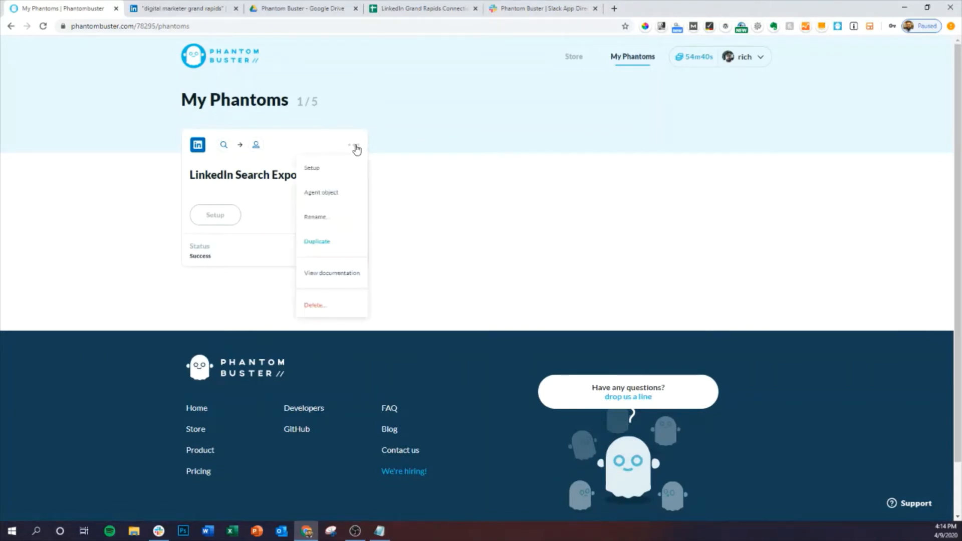
{"action": "left_click", "coordinate": [316, 305]}
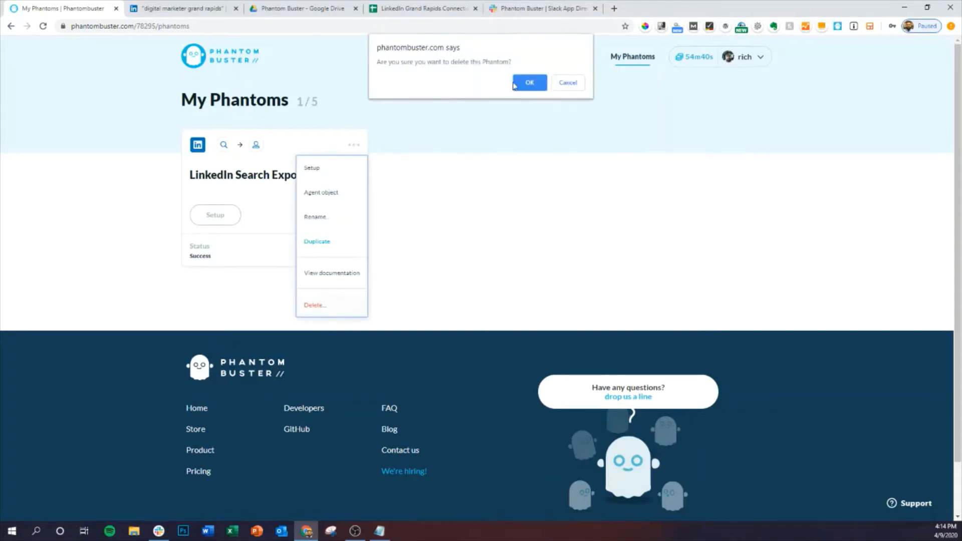
{"action": "left_click", "coordinate": [528, 81]}
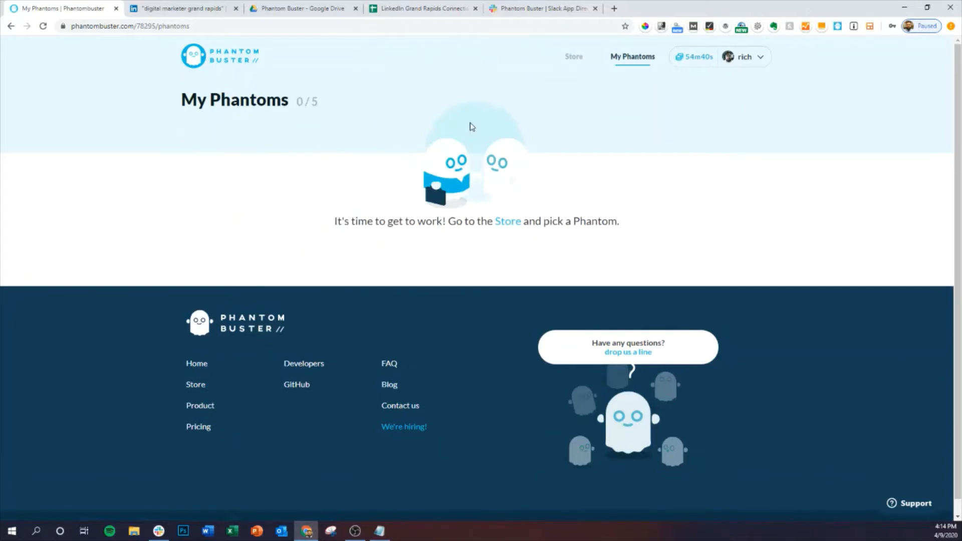
Find the LinkedIn Network Booster in the Phantombuster store and open its setup to use this phantom
{"action": "left_click", "coordinate": [575, 62]}
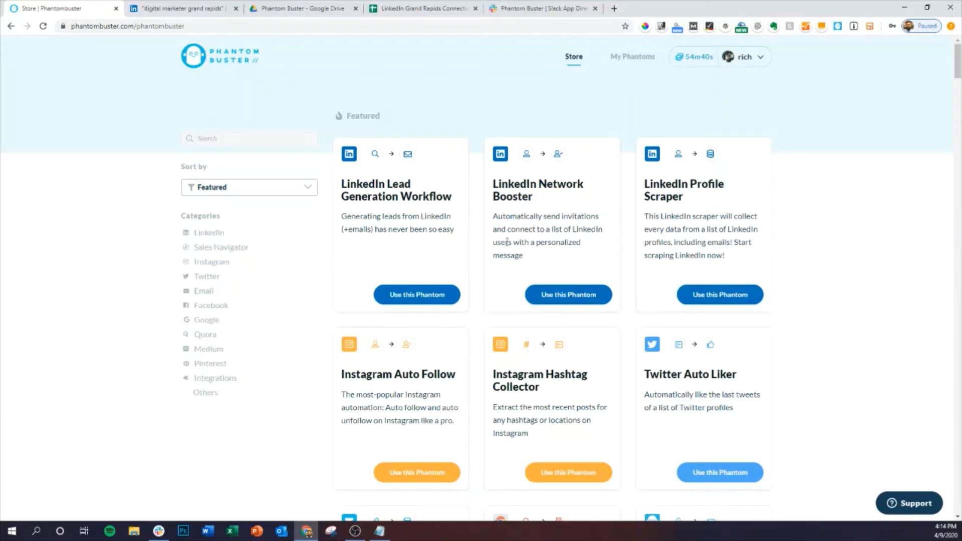
{"action": "left_click_drag", "start_coordinate": [532, 257], "coordinate": [497, 217]}
{"action": "left_click", "coordinate": [553, 262]}
{"action": "left_click", "coordinate": [562, 295]}
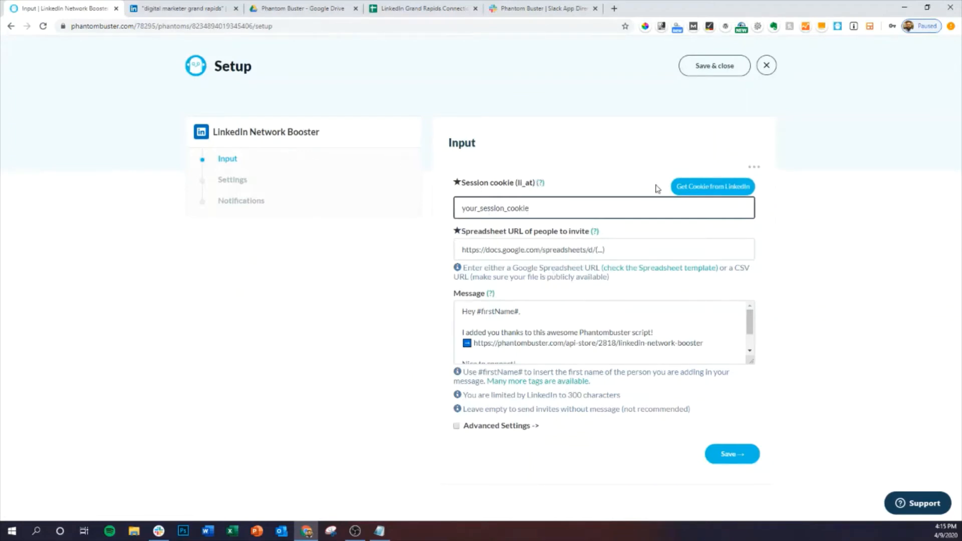
Fill in the session cookie from LinkedIn and clear the placeholder from the spreadsheet URL of people to invite
{"action": "left_click", "coordinate": [692, 187]}
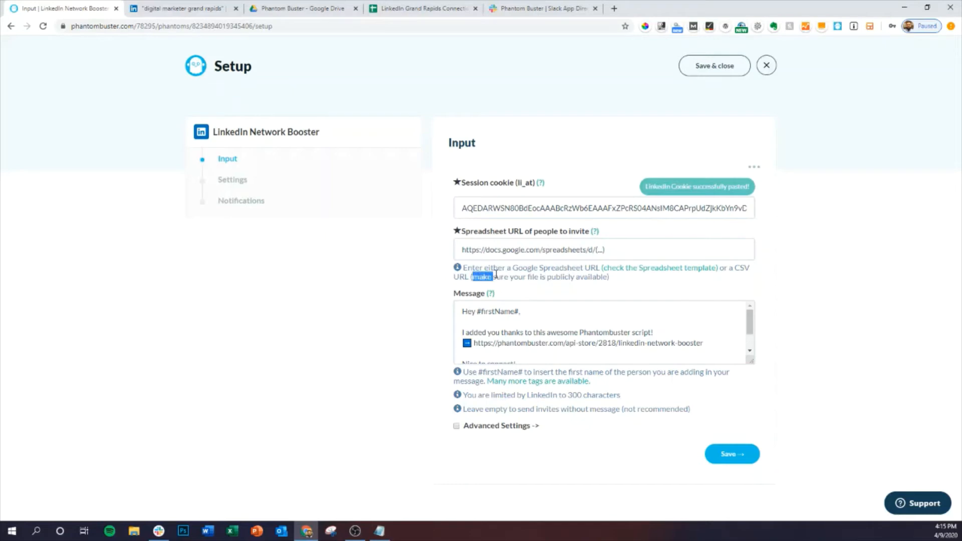
{"action": "double_click", "coordinate": [528, 250]}
{"action": "triple_click", "coordinate": [527, 249]}
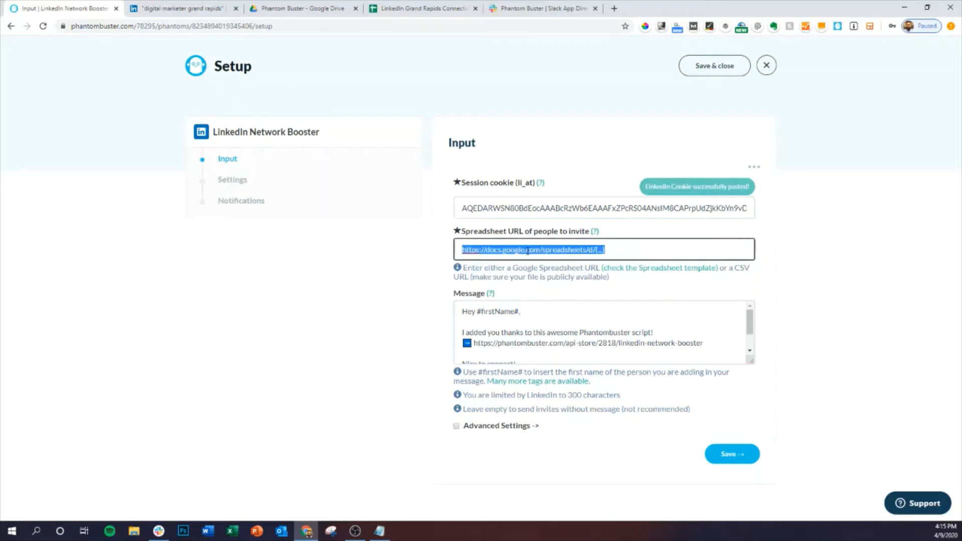
{"action": "key", "text": "BackSpace"}
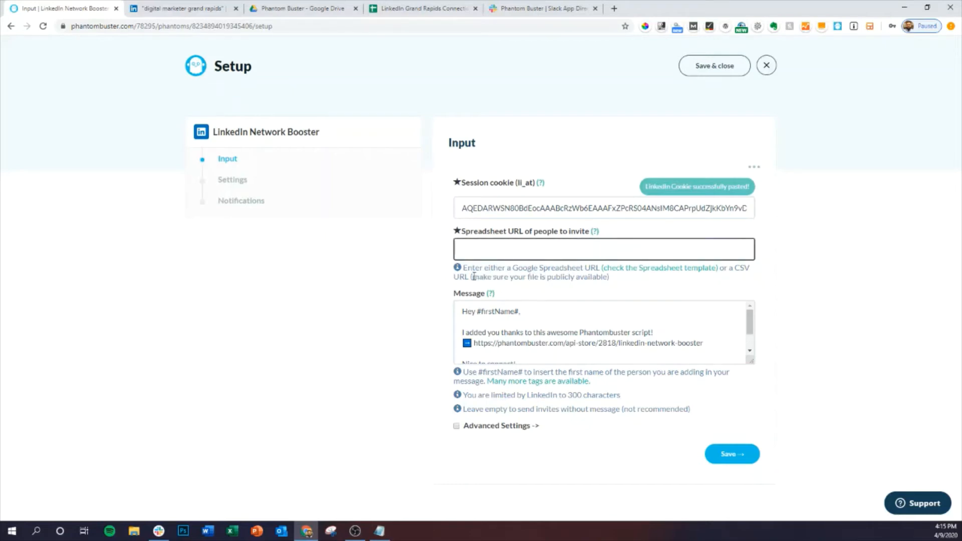
{"action": "left_click_drag", "start_coordinate": [474, 277], "coordinate": [612, 286]}
{"action": "left_click", "coordinate": [616, 284]}
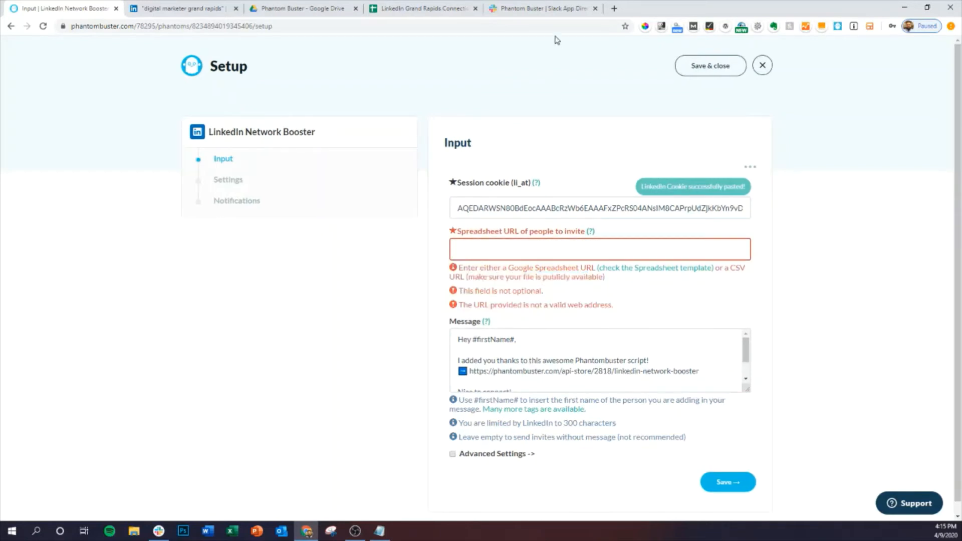
Share the LinkedIn Grand Rapids Connections spreadsheet so anyone with the link can edit, and copy its link
{"action": "left_click", "coordinate": [430, 10]}
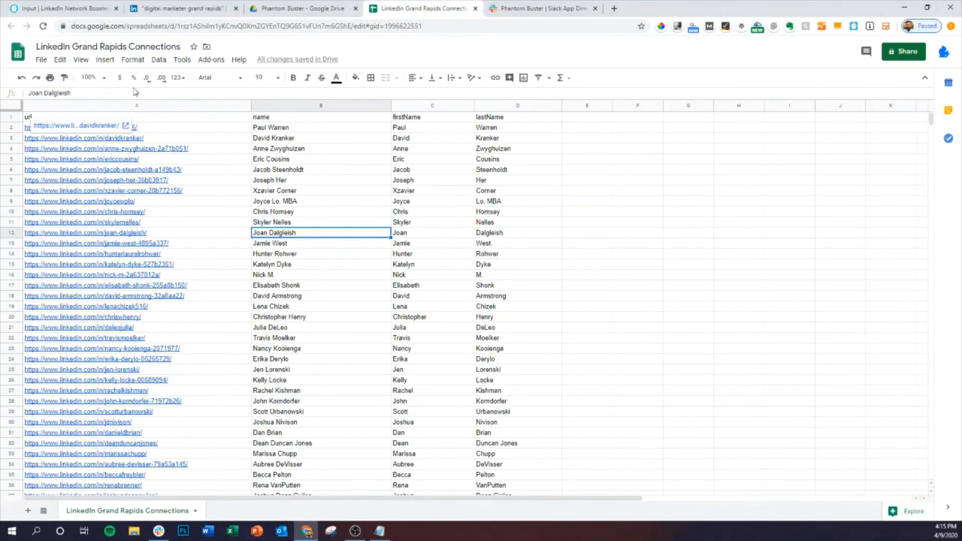
{"action": "left_click", "coordinate": [900, 56]}
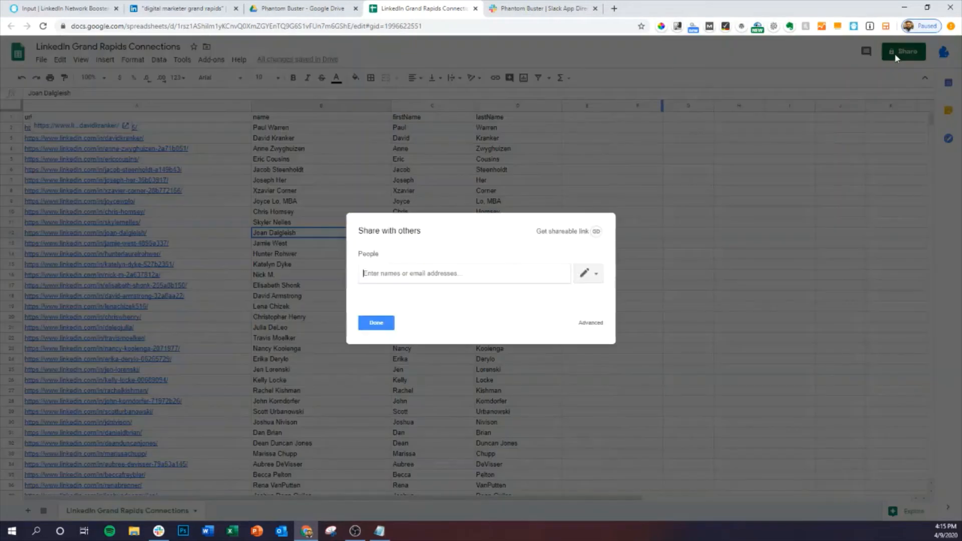
{"action": "left_click", "coordinate": [597, 232]}
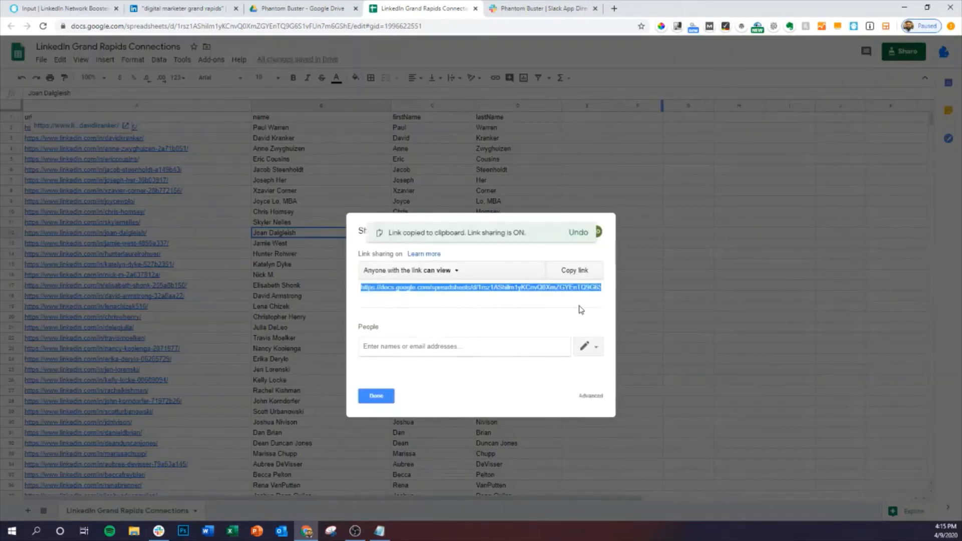
{"action": "left_click", "coordinate": [442, 272]}
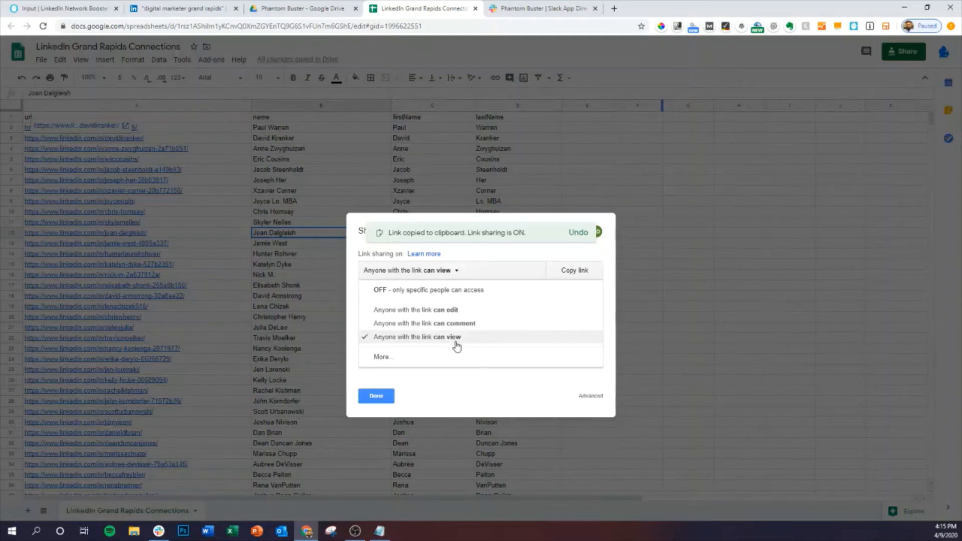
{"action": "left_click", "coordinate": [461, 311]}
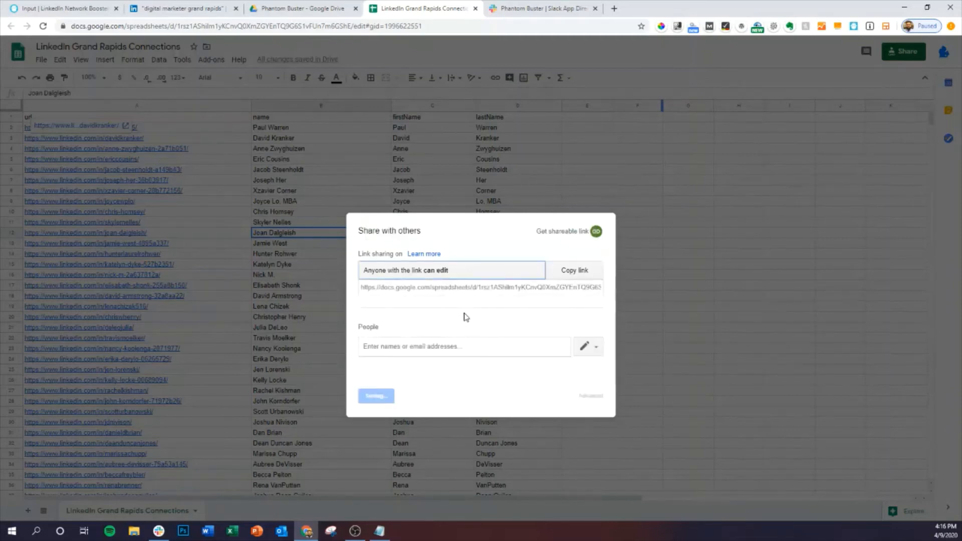
{"action": "left_click", "coordinate": [574, 272]}
{"action": "left_click", "coordinate": [375, 396]}
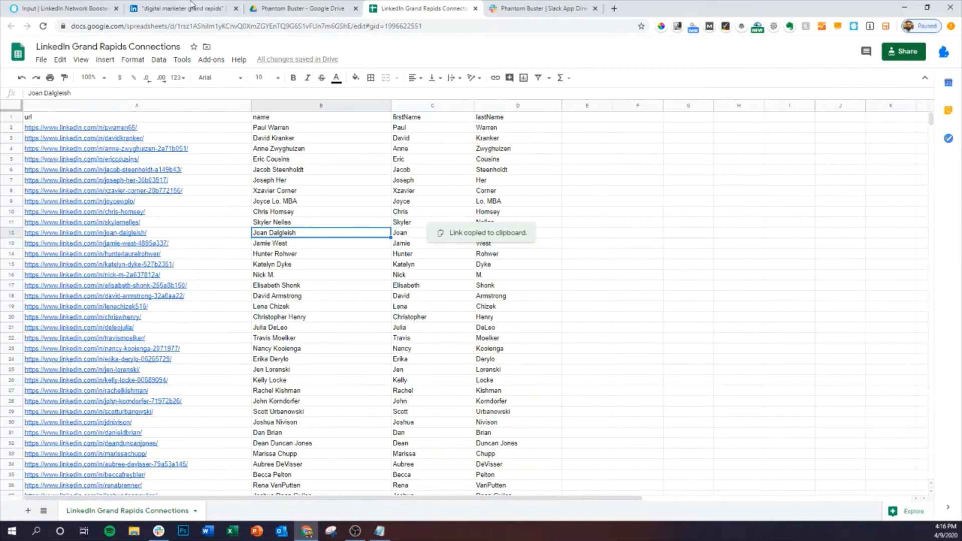
Return to the Network Booster setup, paste the sheet link as the spreadsheet URL of people to invite, and enlarge the message box
{"action": "left_click", "coordinate": [86, 6]}
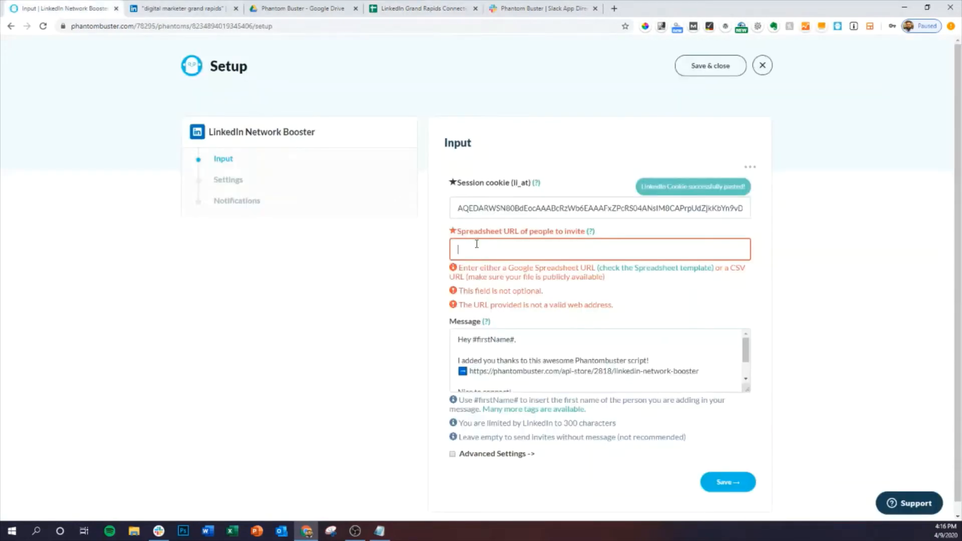
{"action": "key", "text": "ctrl+v"}
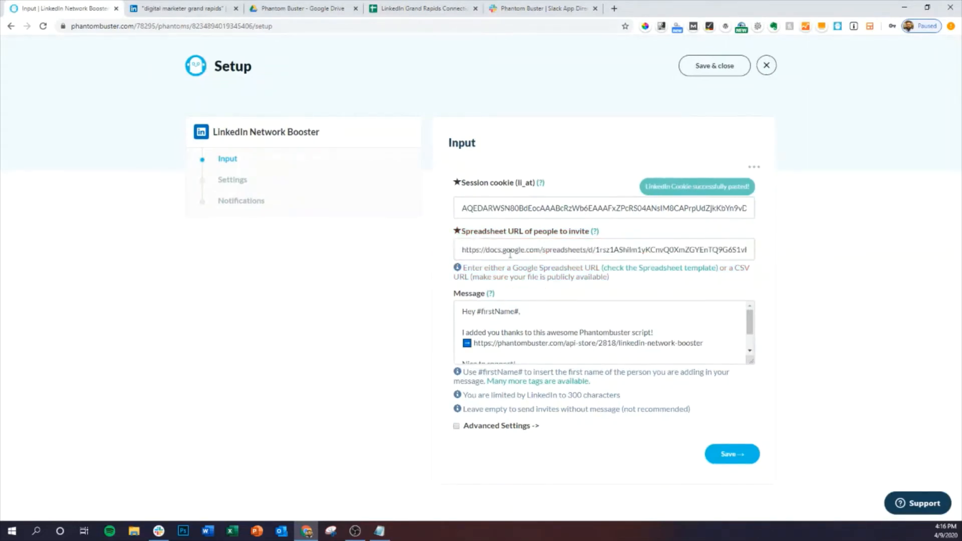
{"action": "left_click_drag", "start_coordinate": [750, 363], "coordinate": [750, 477]}
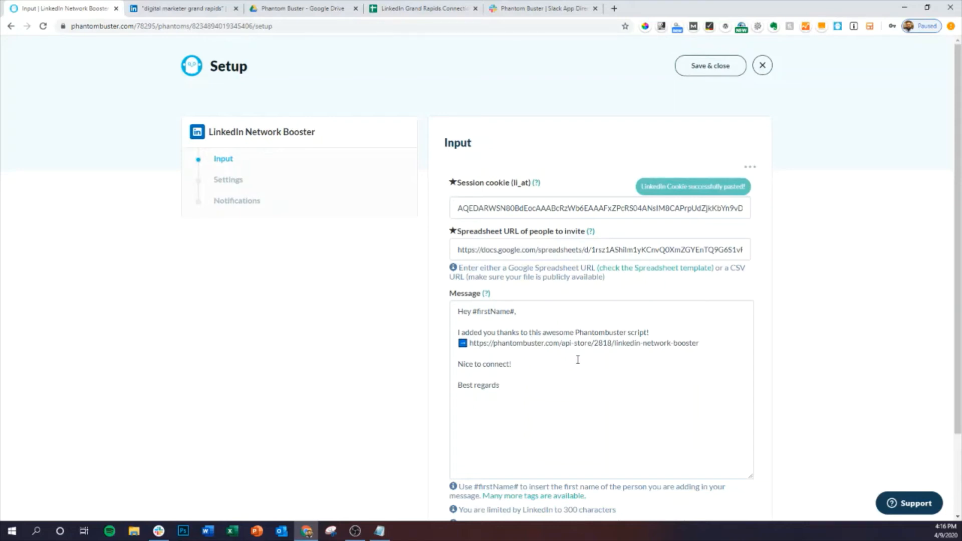
{"action": "scroll", "coordinate": [578, 359], "scroll_direction": "down", "scroll_amount": 2}
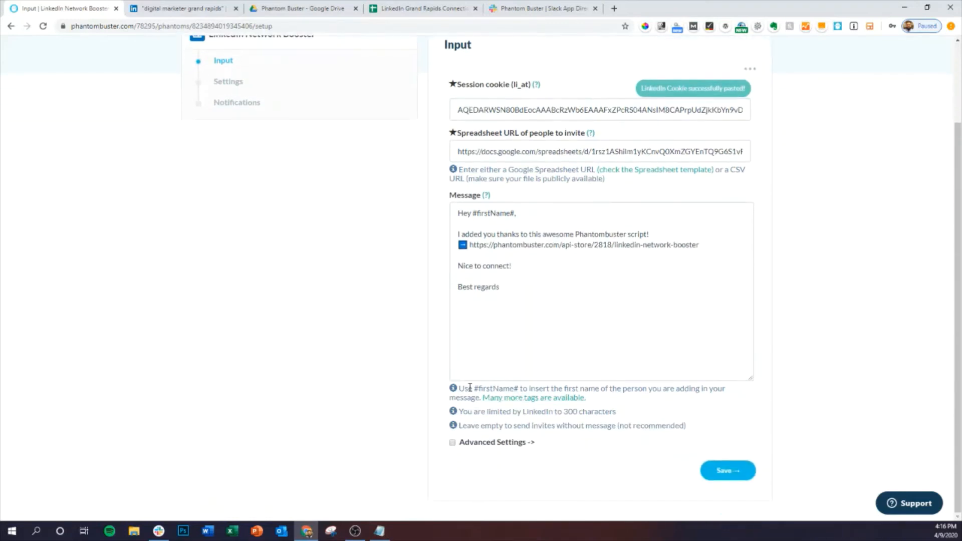
{"action": "left_click_drag", "start_coordinate": [474, 387], "coordinate": [518, 388]}
{"action": "left_click", "coordinate": [528, 386]}
{"action": "scroll", "coordinate": [513, 339], "scroll_direction": "up", "scroll_amount": 1}
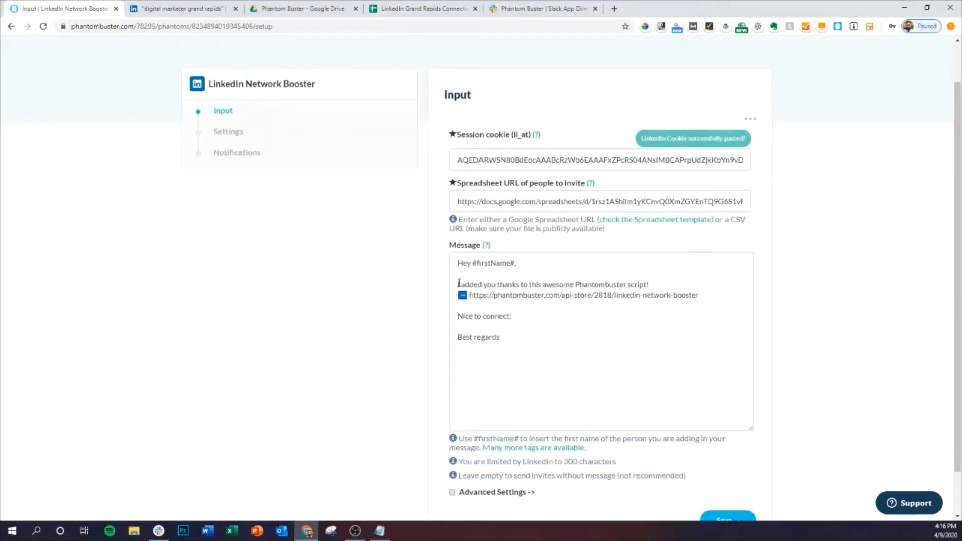
Replace the message's promotional Phantombuster sentence and link with a sentence introducing the sender by first name
{"action": "left_click_drag", "start_coordinate": [459, 284], "coordinate": [709, 301]}
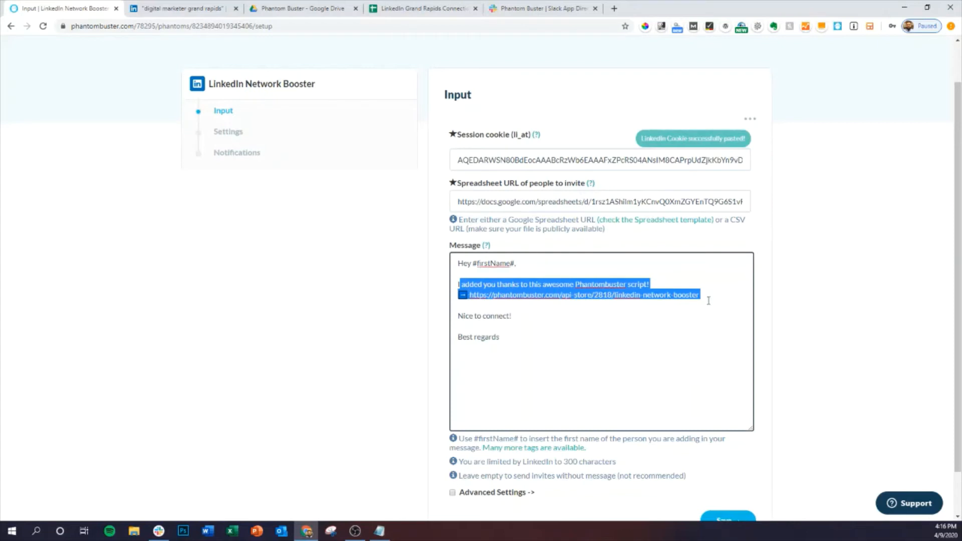
{"action": "key", "text": "BackSpace"}
{"action": "key", "text": "Return"}
{"action": "key", "text": "Return"}
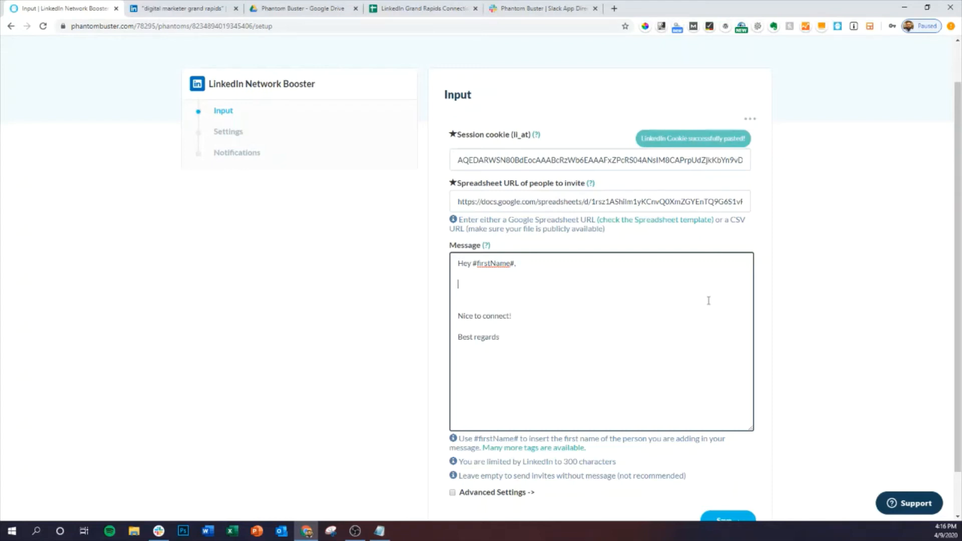
{"action": "type", "text": "'m "}
{"action": "type", "text": "My name "}
{"action": "type", "text": "is Rich"}
{"action": "type", "text": ", and"}
{"action": "key", "text": "BackSpace"}
{"action": "key", "text": "BackSpace"}
{"action": "key", "text": "BackSpace"}
Continue the message with "I'm looking to connect with other digital marketing professionals throughout Michigan."
{"action": "type", "text": "I'm looking to connect w"}
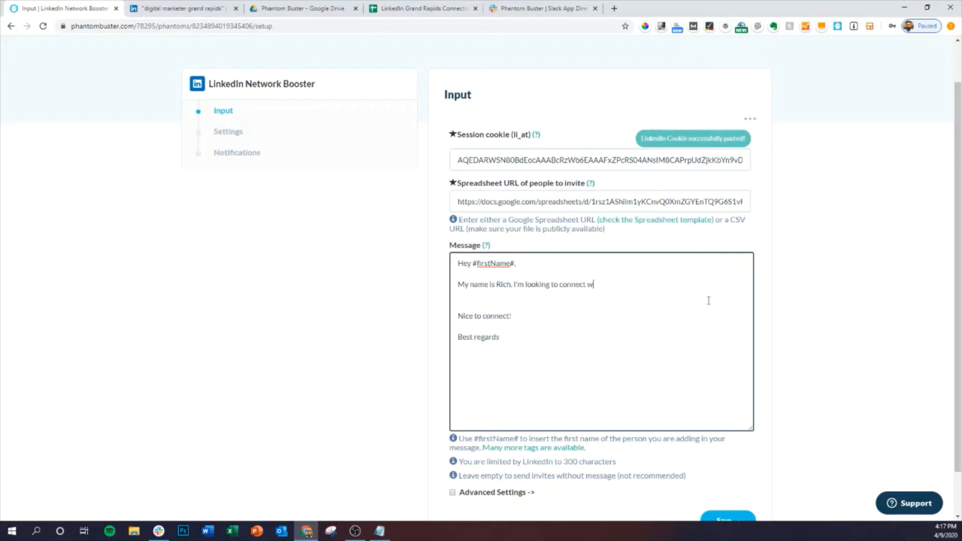
{"action": "type", "text": "ith "}
{"action": "type", "text": "digital"}
{"action": "type", "text": " marketing "}
{"action": "type", "text": "other "}
{"action": "type", "text": "prf"}
{"action": "key", "text": "BackSpace"}
{"action": "key", "text": "BackSpace"}
{"action": "type", "text": "rofessino"}
{"action": "key", "text": "BackSpace"}
{"action": "key", "text": "BackSpace"}
{"action": "type", "text": "onals"}
{"action": "key", "text": "BackSpace"}
{"action": "type", "text": "als"}
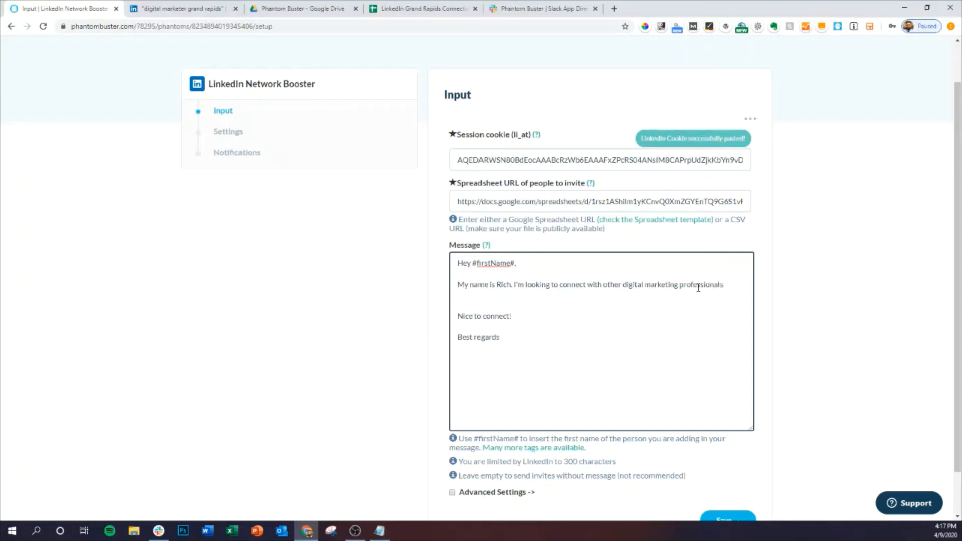
{"action": "type", "text": " througho"}
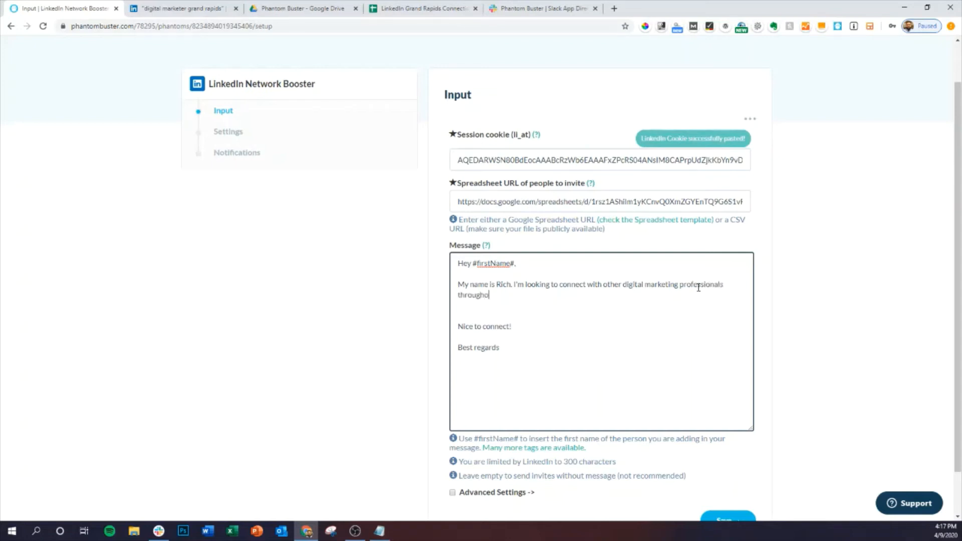
{"action": "type", "text": "ut Michigan."}
Replace "Nice to connect!" in the message with the closing line "Looking forward to connect,"
{"action": "type", "text": "Lo"}
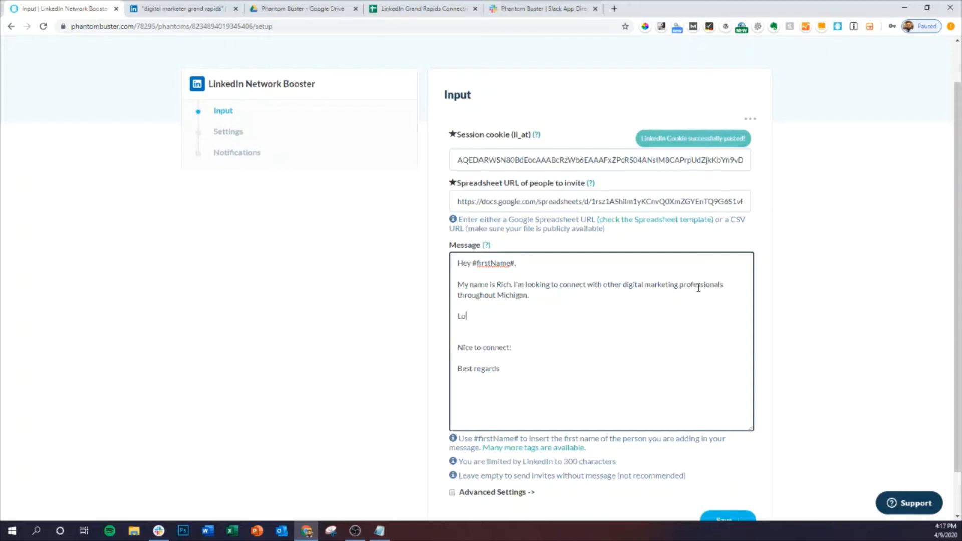
{"action": "type", "text": "oking forward to connect,"}
{"action": "key", "text": "Delete"}
{"action": "key", "text": "Delete"}
{"action": "key", "text": "Delete"}
{"action": "key", "text": "Delete"}
{"action": "key", "text": "Delete"}
{"action": "key", "text": "Delete"}
{"action": "key", "text": "Delete"}
{"action": "key", "text": "Delete"}
{"action": "key", "text": "Delete"}
{"action": "key", "text": "Delete"}
{"action": "key", "text": "Delete"}
{"action": "key", "text": "Delete"}
{"action": "key", "text": "Delete"}
{"action": "key", "text": "Delete"}
{"action": "key", "text": "Delete"}
{"action": "key", "text": "Delete"}
{"action": "key", "text": "Delete"}
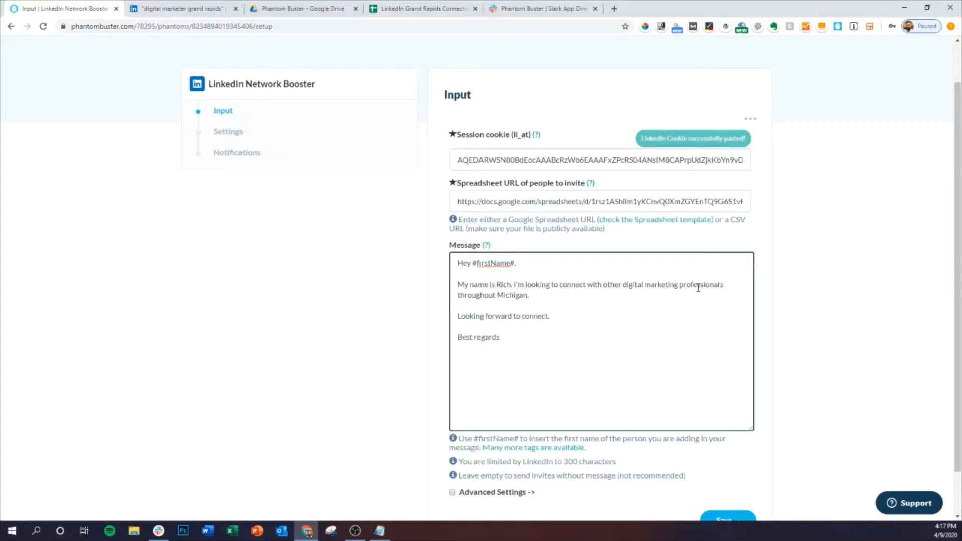
Replace "Best regards" at the end of the message with the sender's first name
{"action": "key", "text": "Return"}
{"action": "key", "text": "Return"}
{"action": "type", "text": "Rich"}
{"action": "key", "text": "Delete"}
{"action": "key", "text": "Delete"}
{"action": "key", "text": "Delete"}
{"action": "key", "text": "Delete"}
{"action": "key", "text": "Delete"}
{"action": "key", "text": "Delete"}
{"action": "key", "text": "Delete"}
{"action": "key", "text": "Delete"}
{"action": "key", "text": "Delete"}
{"action": "key", "text": "Delete"}
{"action": "key", "text": "Delete"}
{"action": "key", "text": "Delete"}
Check the message's character limit and remove the blank line between the closing line and the signature
{"action": "scroll", "coordinate": [388, 387], "scroll_direction": "down", "scroll_amount": 1}
{"action": "left_click_drag", "start_coordinate": [564, 412], "coordinate": [606, 410]}
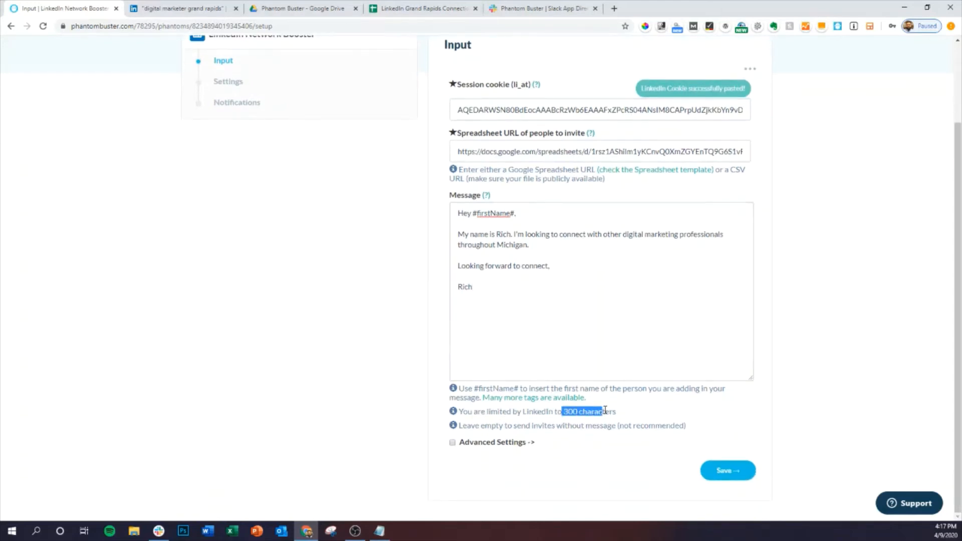
{"action": "left_click", "coordinate": [520, 414]}
{"action": "left_click", "coordinate": [560, 269]}
{"action": "key", "text": "Delete"}
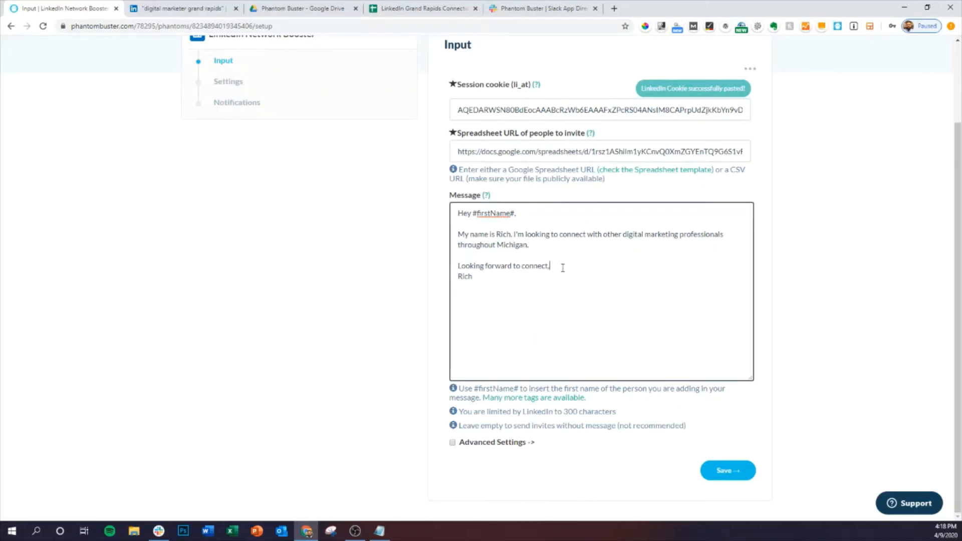
{"action": "left_click", "coordinate": [409, 364]}
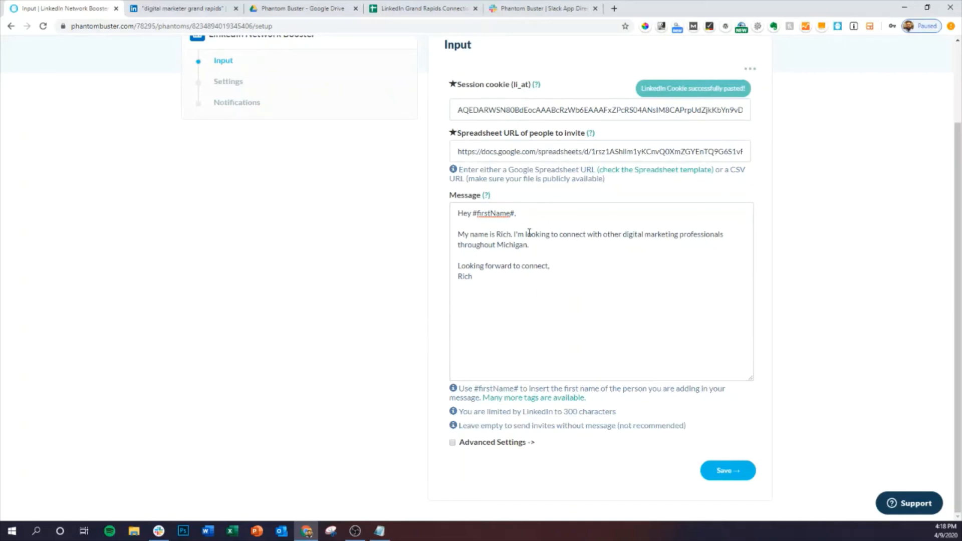
Enable the advanced settings and review their options, including the column name from which to get profile URLs
{"action": "left_click", "coordinate": [453, 444]}
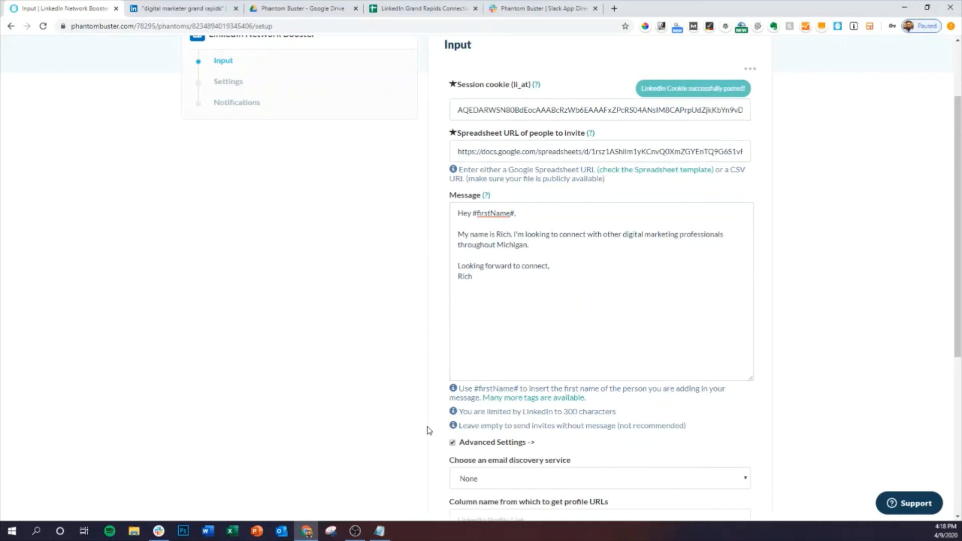
{"action": "scroll", "coordinate": [428, 430], "scroll_direction": "down", "scroll_amount": 2}
{"action": "scroll", "coordinate": [428, 421], "scroll_direction": "down", "scroll_amount": 2}
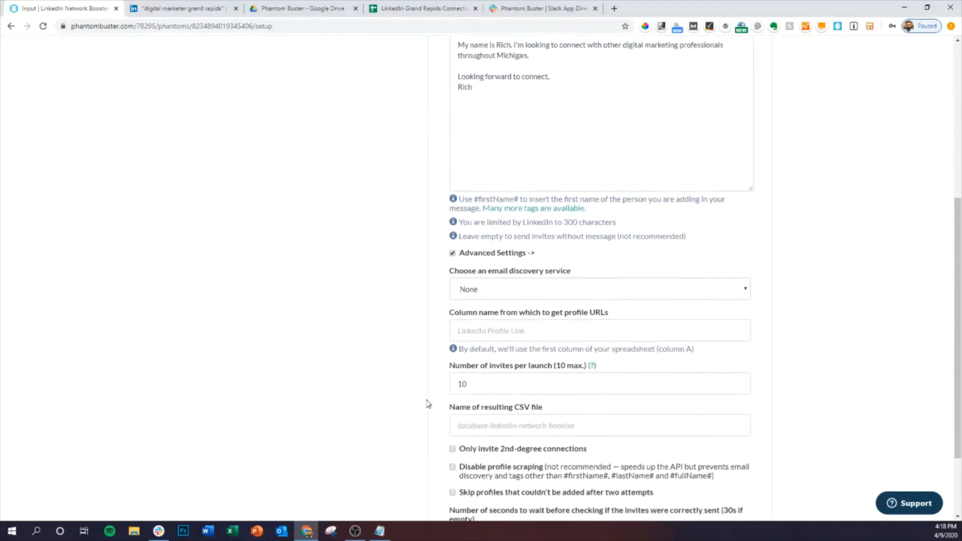
{"action": "scroll", "coordinate": [427, 404], "scroll_direction": "down", "scroll_amount": 1}
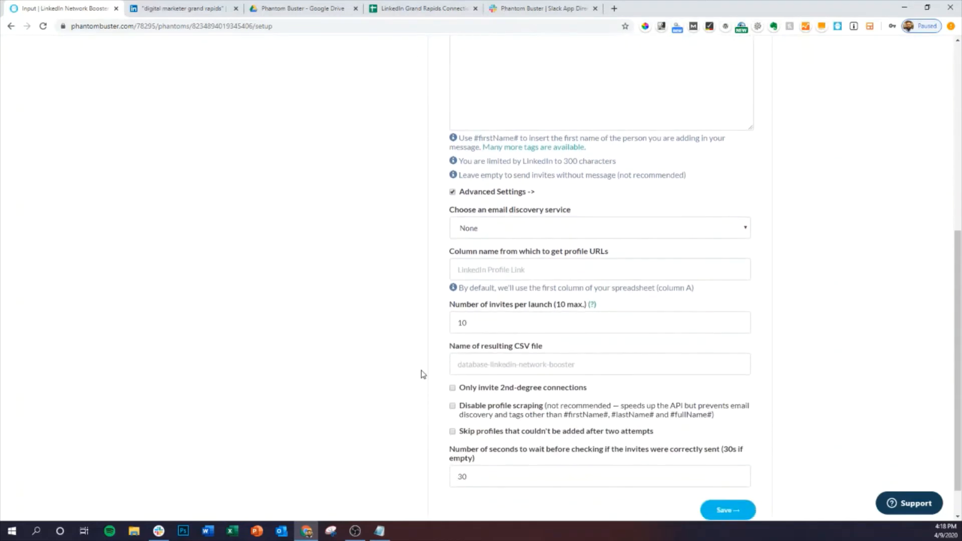
{"action": "scroll", "coordinate": [441, 301], "scroll_direction": "up", "scroll_amount": 3}
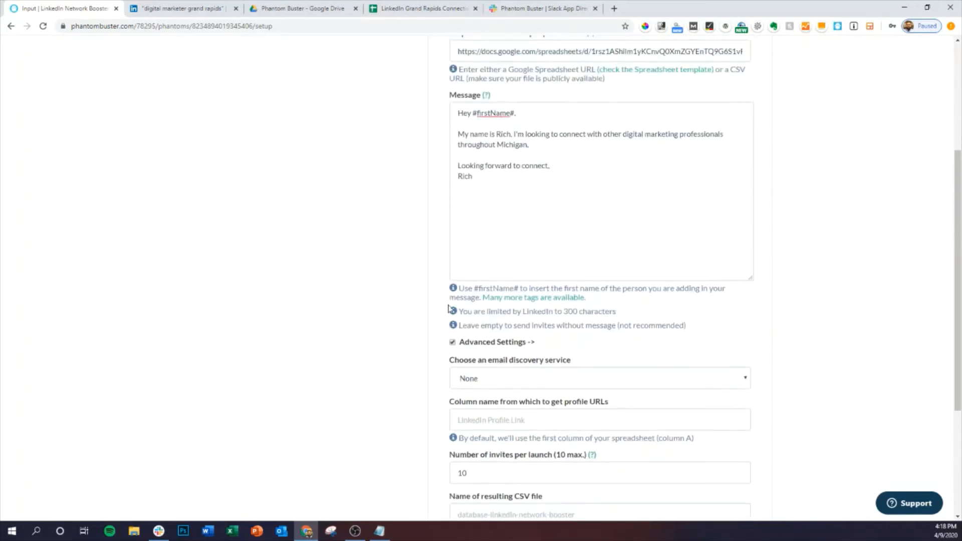
{"action": "scroll", "coordinate": [440, 337], "scroll_direction": "down", "scroll_amount": 3}
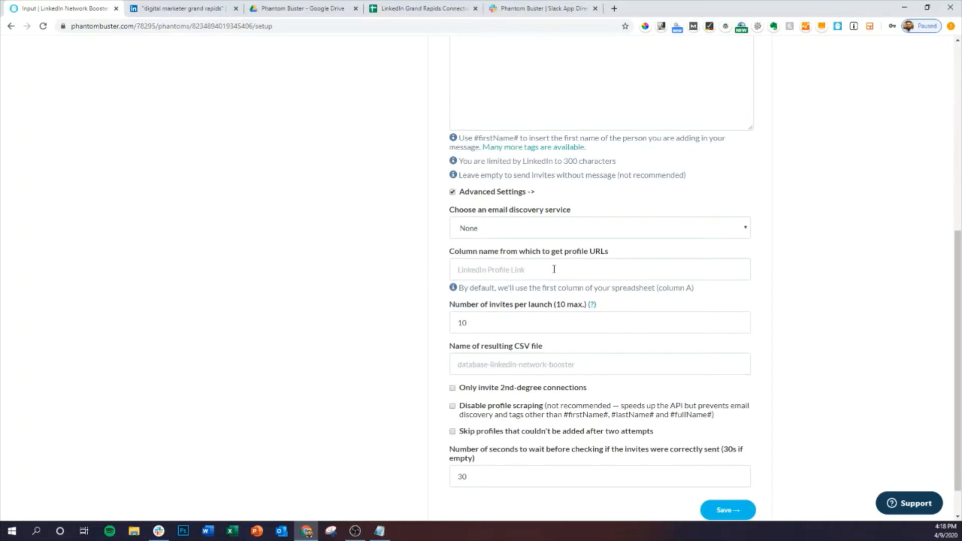
{"action": "left_click_drag", "start_coordinate": [449, 251], "coordinate": [610, 255]}
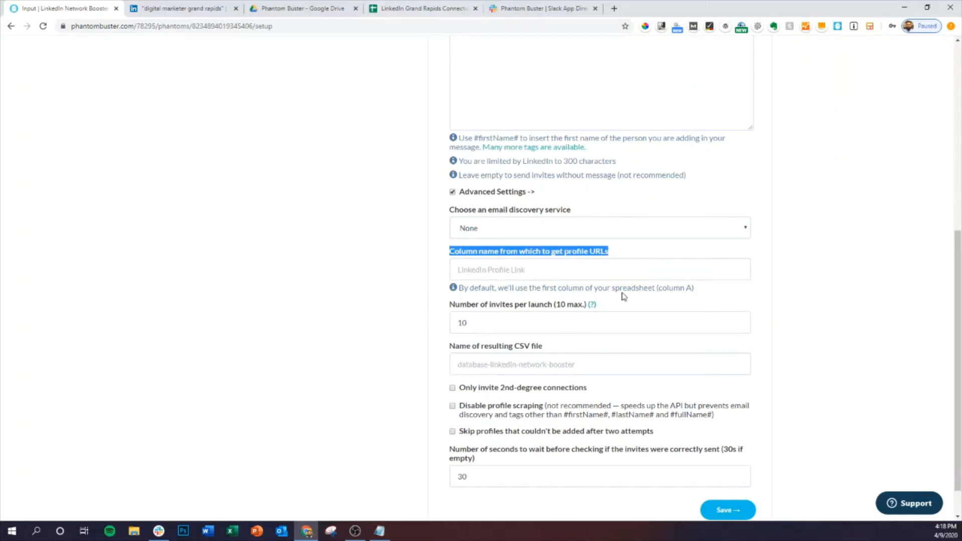
Check the headers of the profile link and name columns in the LinkedIn Grand Rapids Connections spreadsheet
{"action": "left_click", "coordinate": [408, 9]}
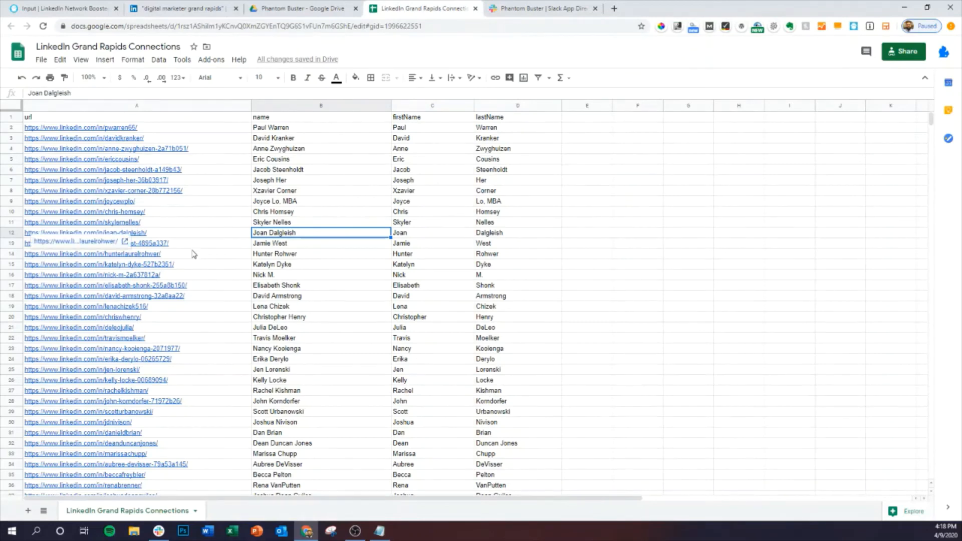
{"action": "left_click", "coordinate": [215, 118]}
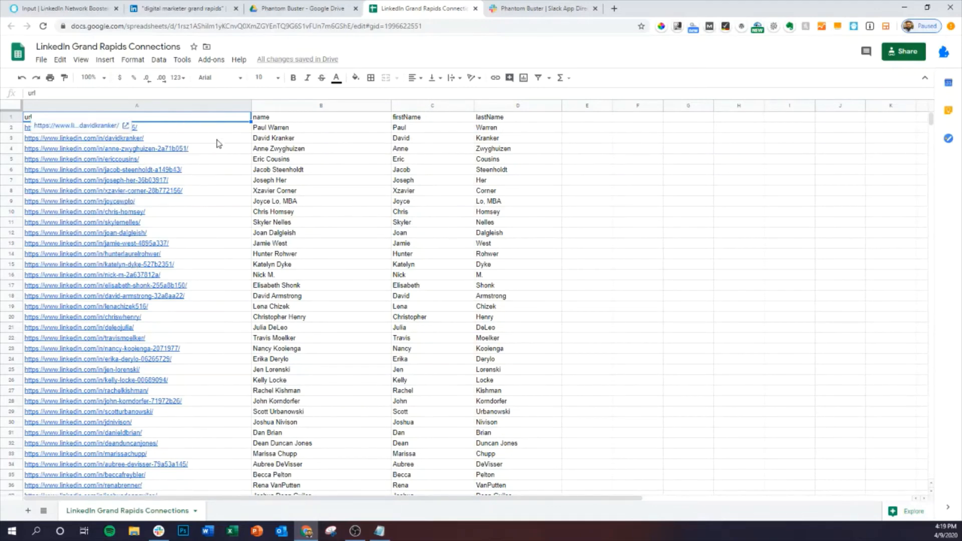
{"action": "left_click", "coordinate": [307, 120]}
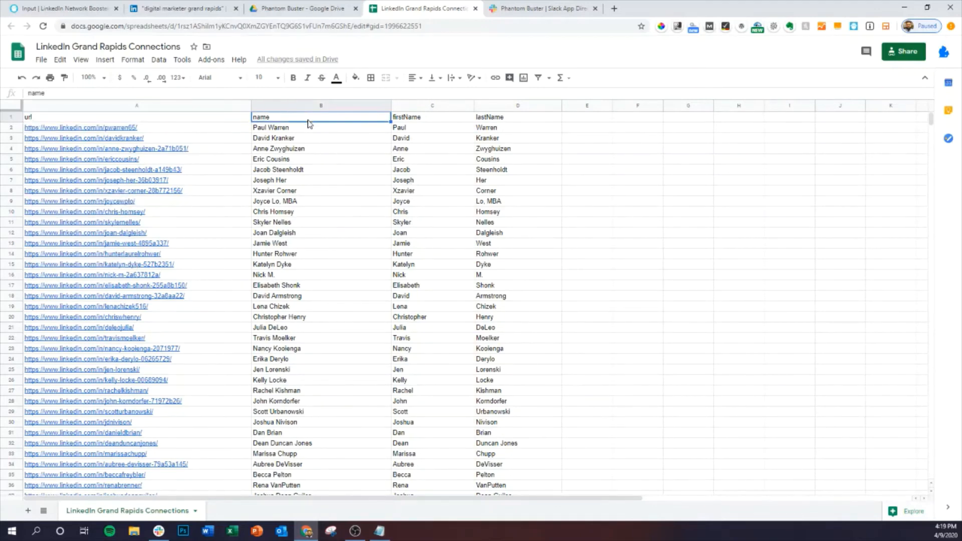
{"action": "left_click", "coordinate": [194, 118]}
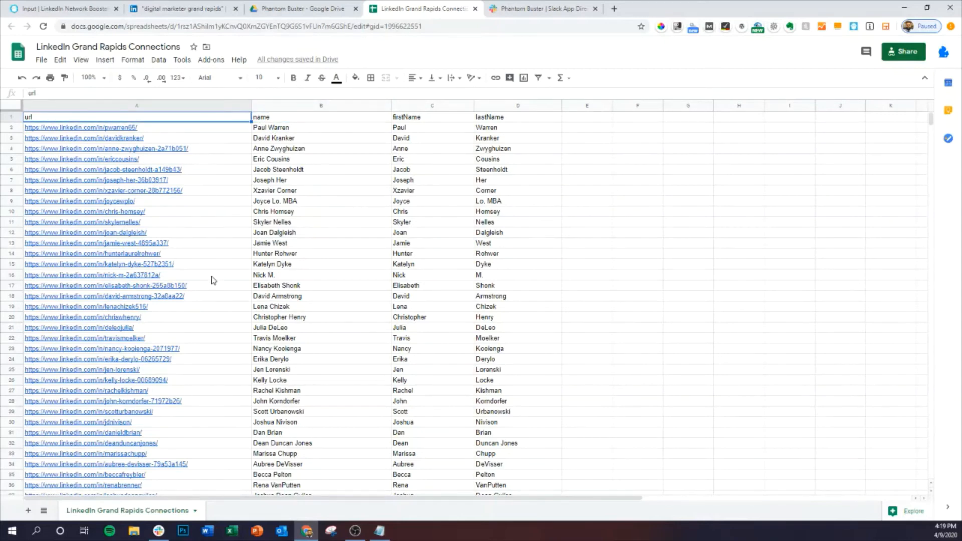
Compare the setting for the profile URL column name with the first column of the LinkedIn Grand Rapids Connections spreadsheet
{"action": "left_click", "coordinate": [64, 8]}
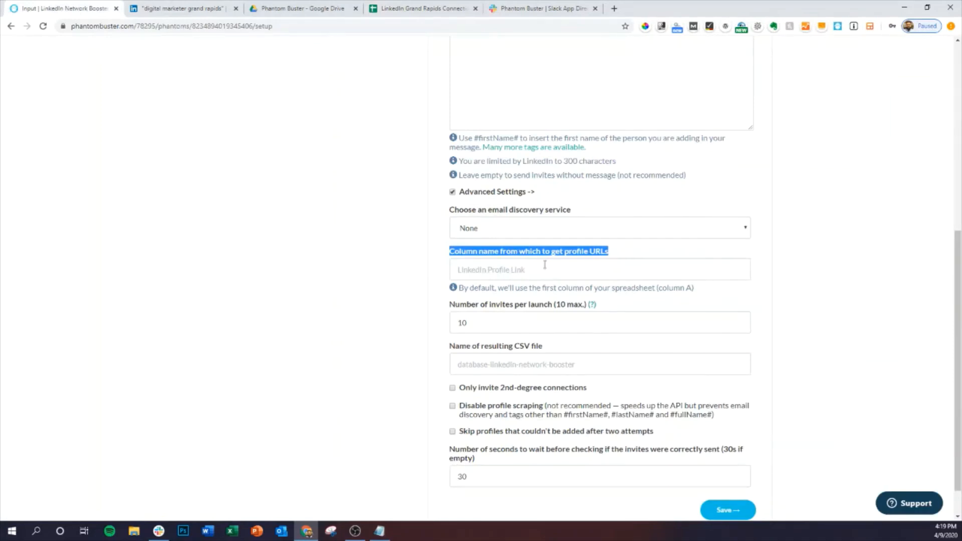
{"action": "left_click", "coordinate": [514, 270]}
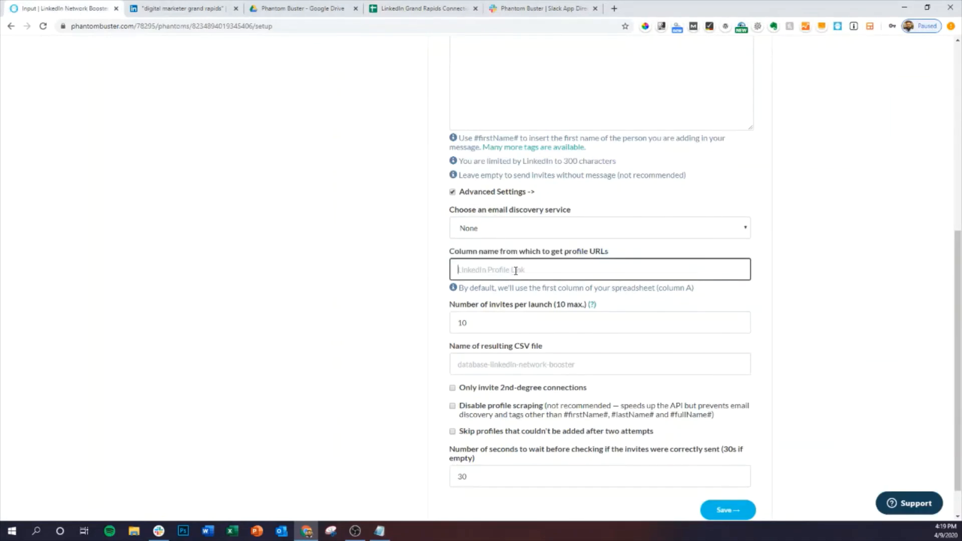
{"action": "left_click", "coordinate": [436, 8]}
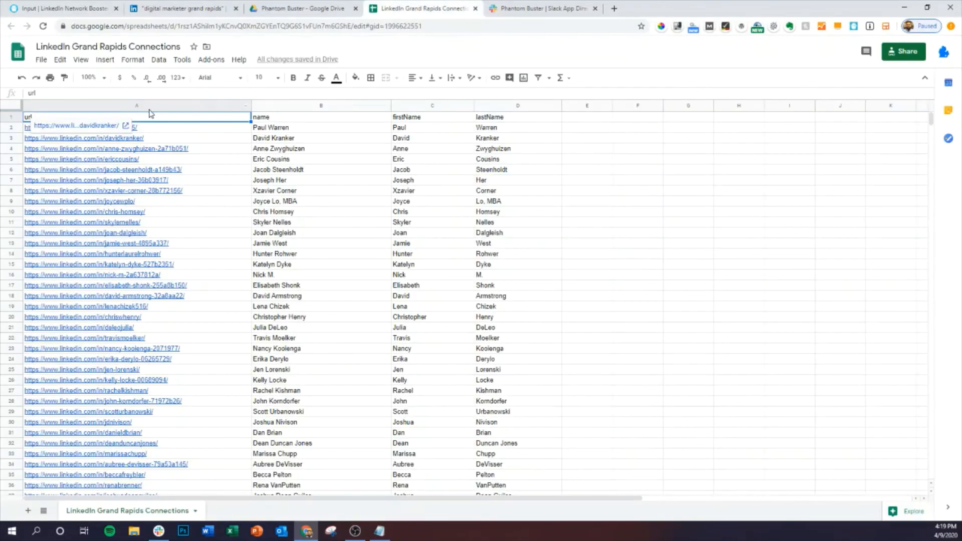
{"action": "left_click", "coordinate": [63, 6]}
{"action": "left_click", "coordinate": [421, 341]}
{"action": "scroll", "coordinate": [421, 338], "scroll_direction": "down", "scroll_amount": 1}
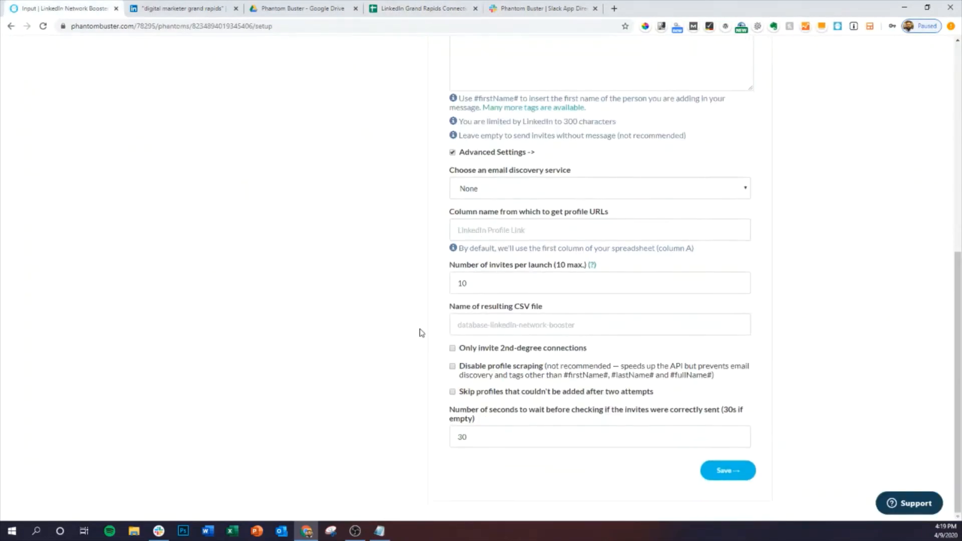
Review the number of invites per launch and reread the invitation message
{"action": "left_click_drag", "start_coordinate": [449, 265], "coordinate": [596, 266]}
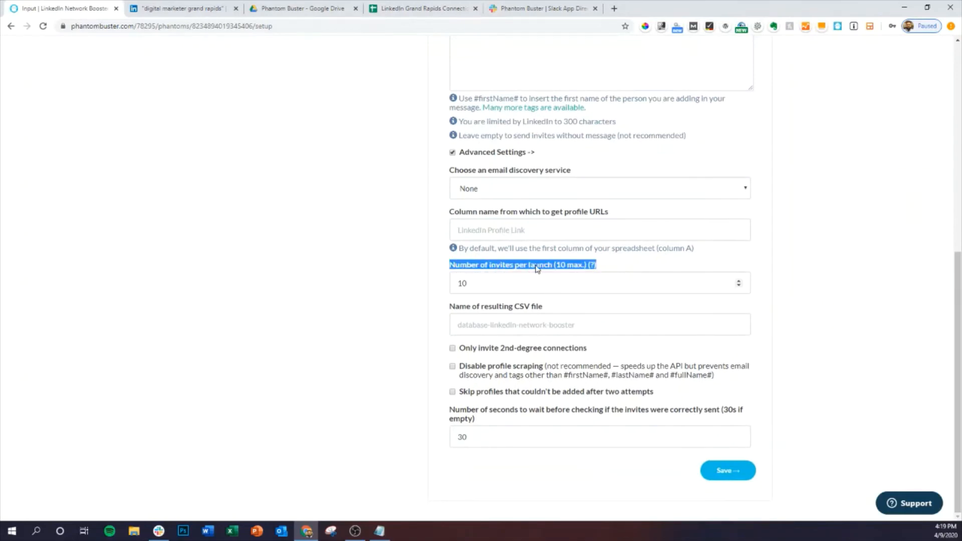
{"action": "left_click", "coordinate": [536, 268]}
{"action": "scroll", "coordinate": [382, 326], "scroll_direction": "up", "scroll_amount": 8}
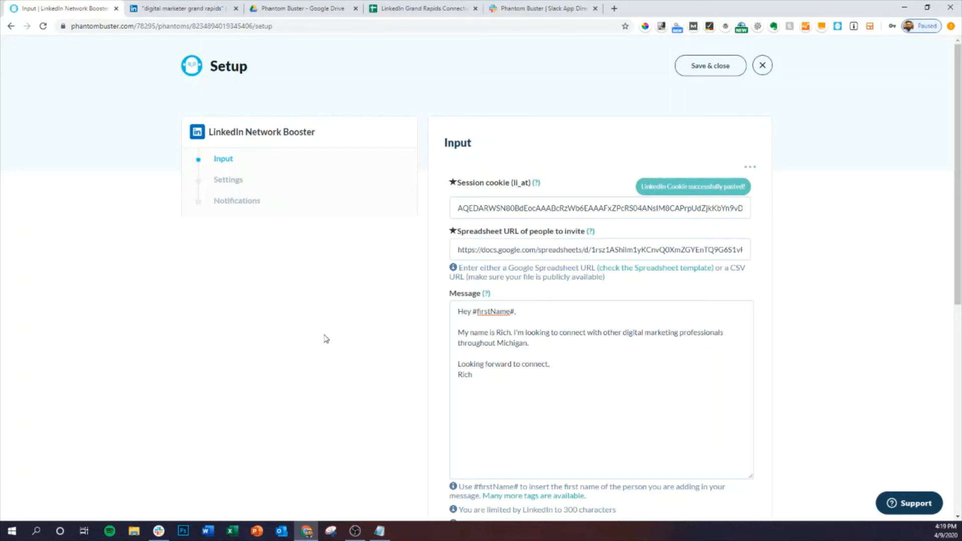
{"action": "scroll", "coordinate": [325, 338], "scroll_direction": "down", "scroll_amount": 6}
{"action": "scroll", "coordinate": [327, 340], "scroll_direction": "down", "scroll_amount": 2}
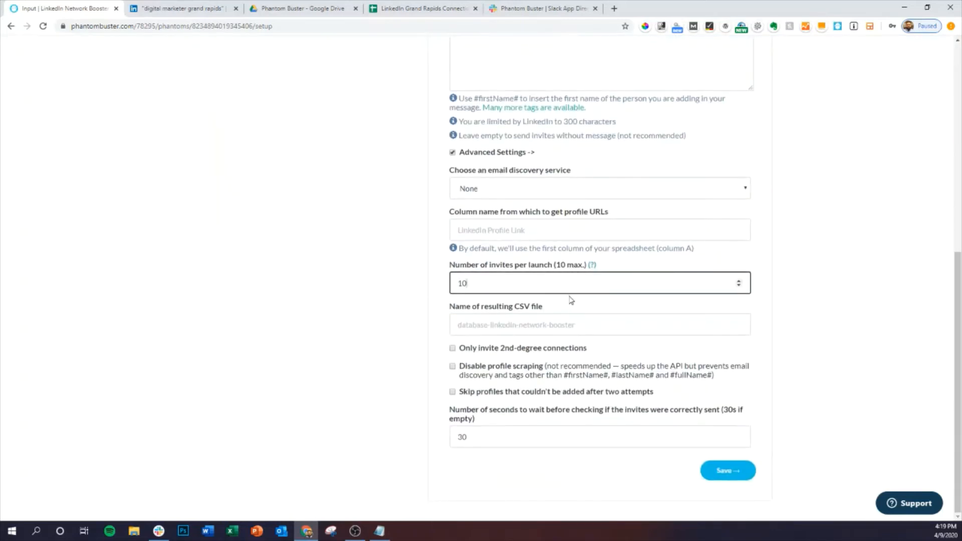
Name the resulting CSV file "linkedin grand rapids connects successful" and save the input settings
{"action": "left_click", "coordinate": [546, 323]}
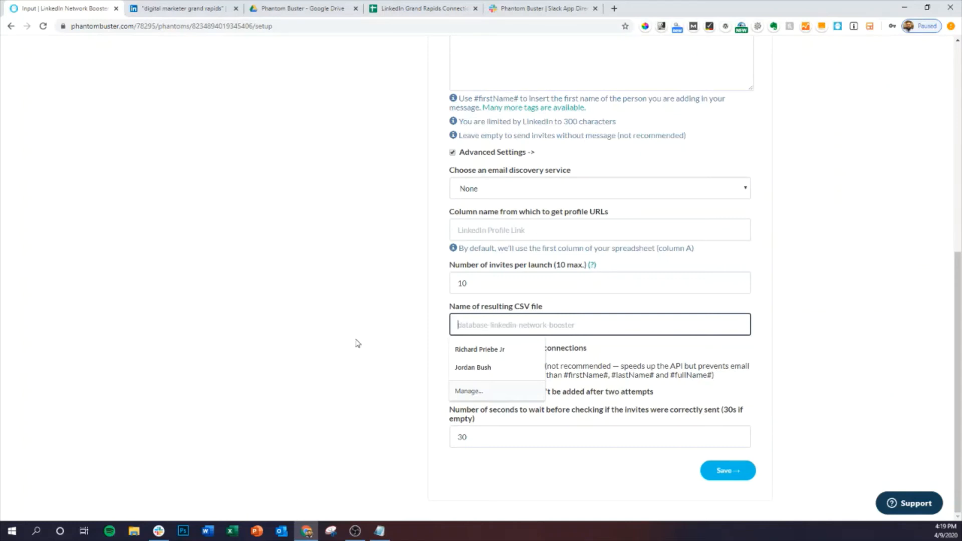
{"action": "type", "text": "linkedin"}
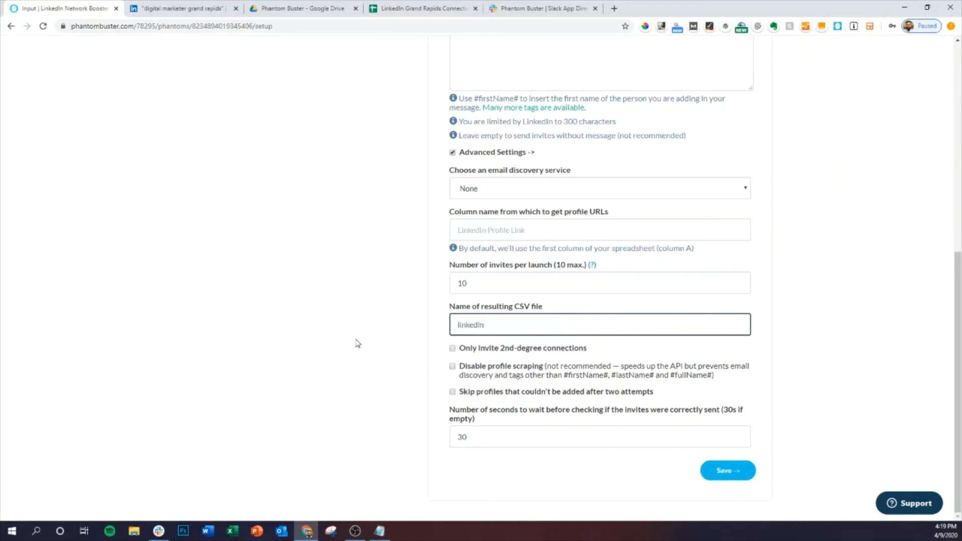
{"action": "type", "text": " grand rapidds connects successfu"}
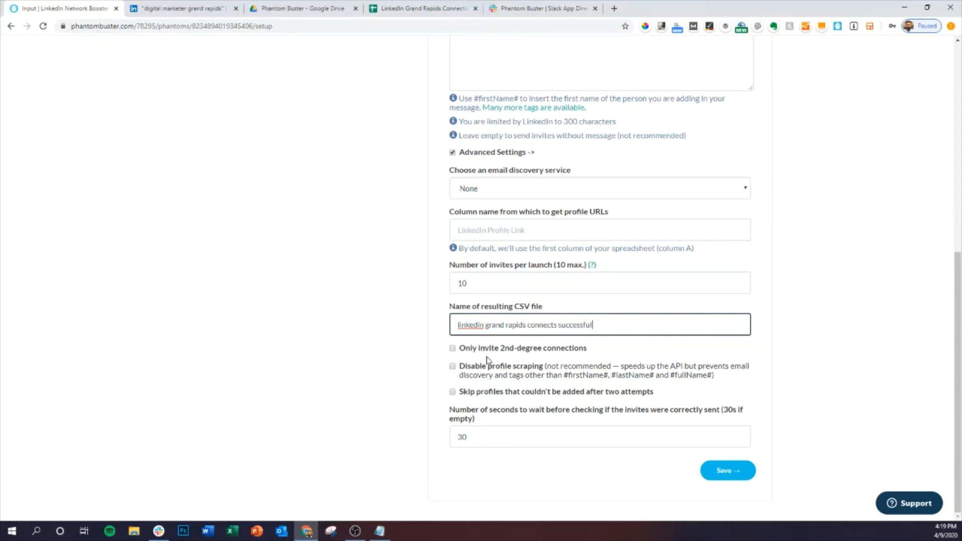
{"action": "type", "text": "l"}
{"action": "left_click", "coordinate": [715, 474]}
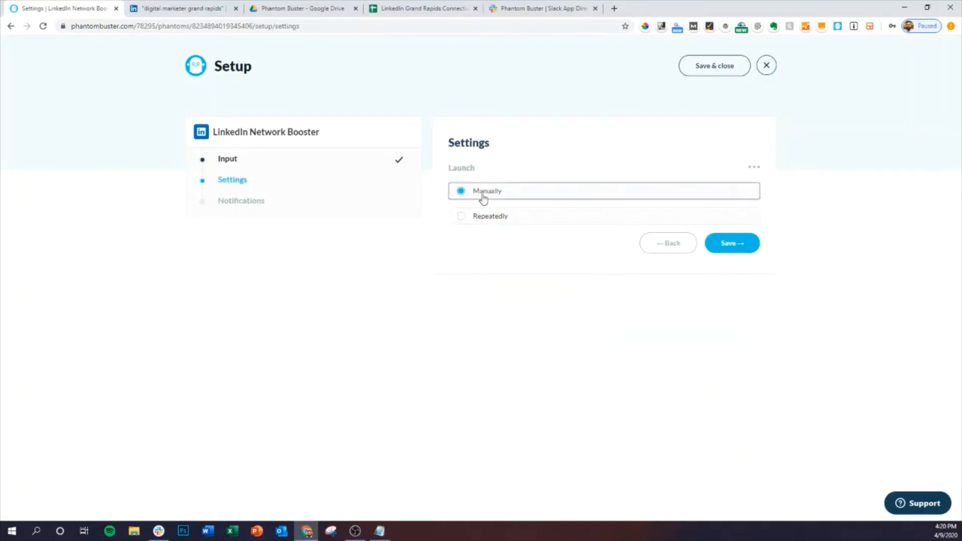
Reveal the additional launch options and set the launch mode to Repeatedly (advanced)
{"action": "left_click", "coordinate": [501, 221]}
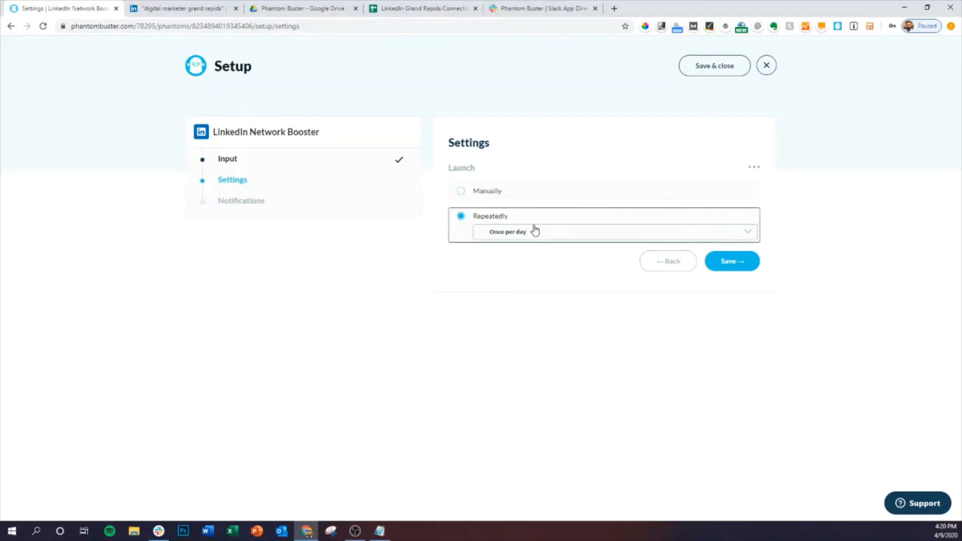
{"action": "left_click", "coordinate": [477, 188]}
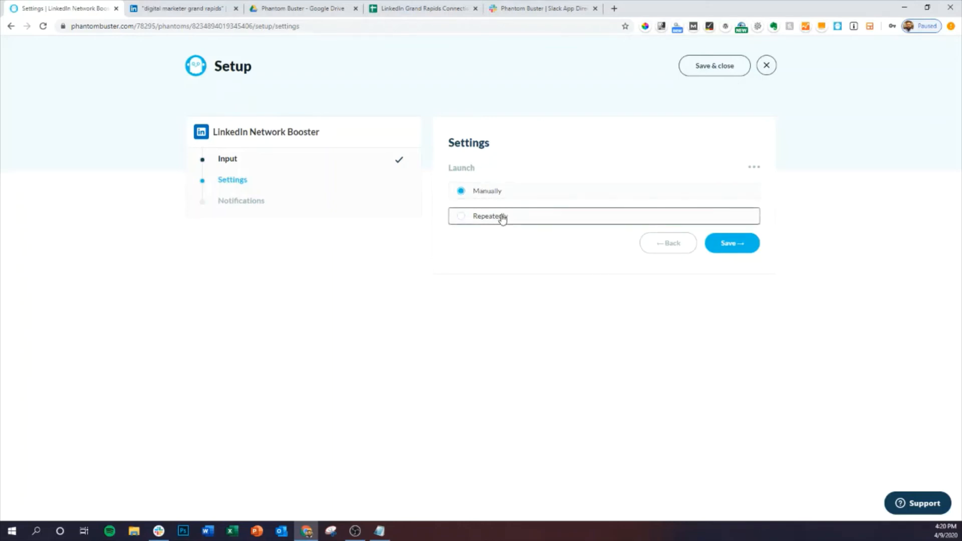
{"action": "left_click", "coordinate": [752, 169]}
{"action": "left_click", "coordinate": [720, 190]}
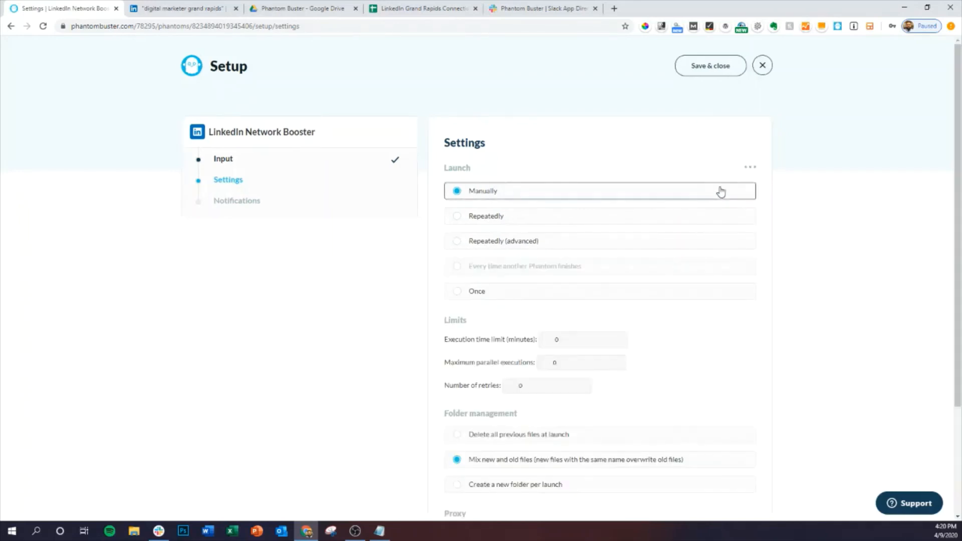
{"action": "left_click", "coordinate": [495, 246]}
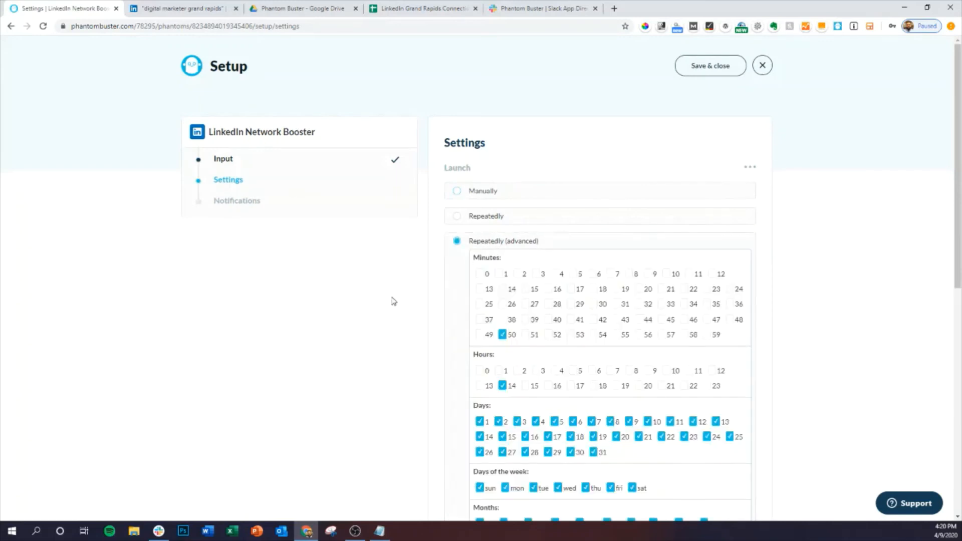
Clear hour 14 and minute 50 from the launch schedule and exclude Saturday and Sunday
{"action": "scroll", "coordinate": [392, 299], "scroll_direction": "down", "scroll_amount": 2}
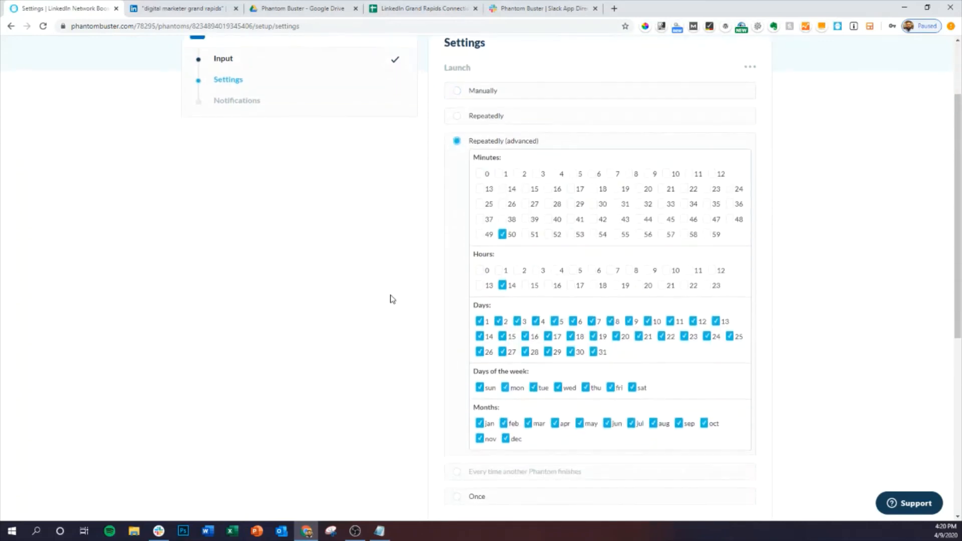
{"action": "left_click", "coordinate": [502, 285]}
{"action": "left_click", "coordinate": [509, 235]}
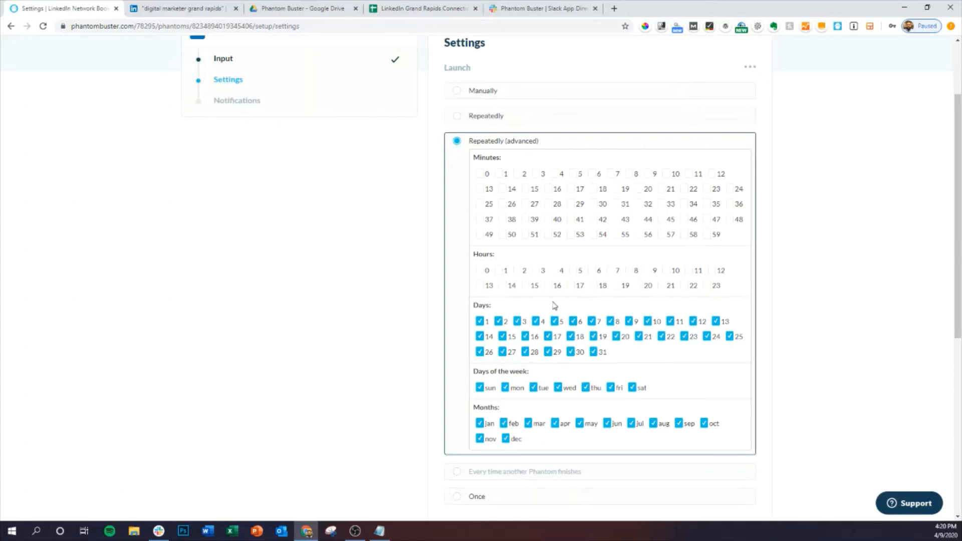
{"action": "left_click", "coordinate": [633, 388]}
{"action": "left_click", "coordinate": [478, 388]}
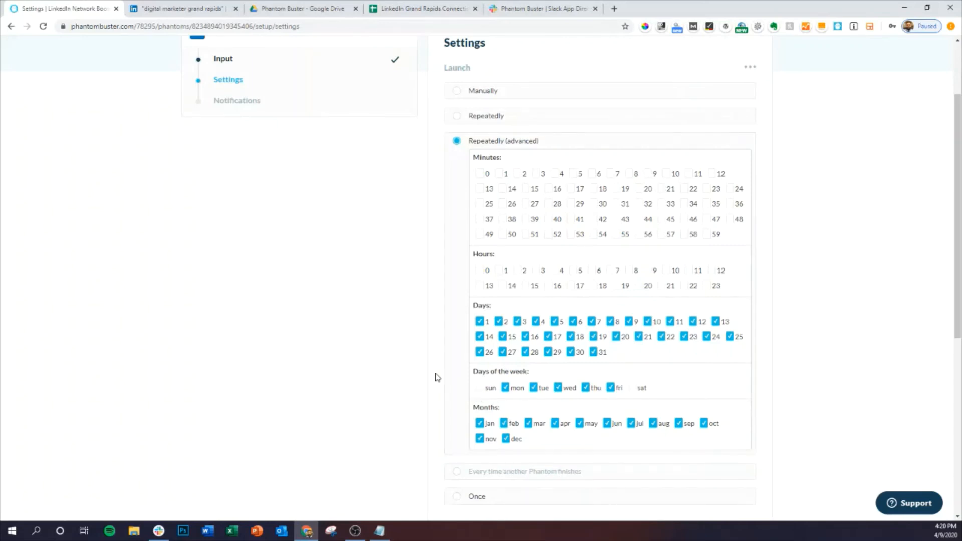
Schedule the launches for hours 9, 12 and 14 at minutes 15 and 45
{"action": "scroll", "coordinate": [439, 378], "scroll_direction": "up", "scroll_amount": 1}
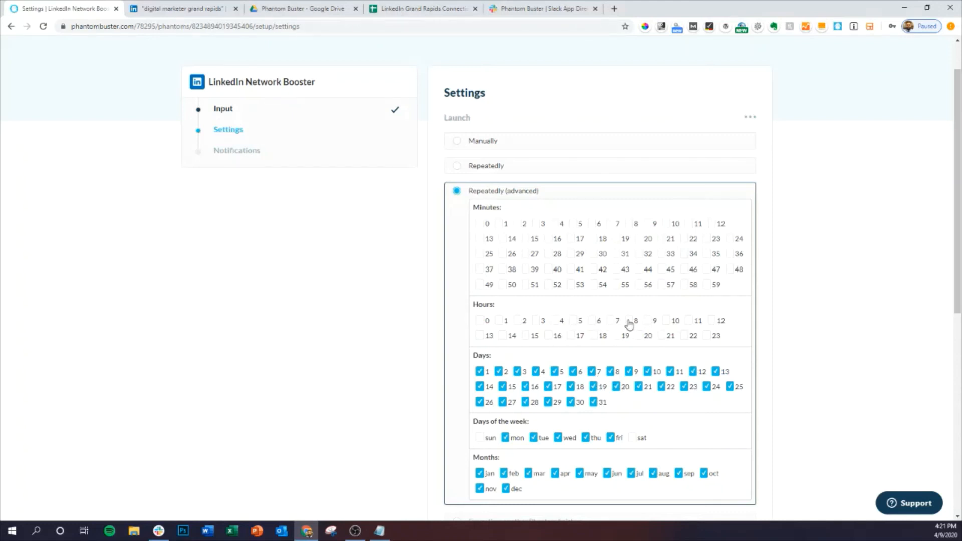
{"action": "left_click", "coordinate": [649, 322]}
{"action": "left_click", "coordinate": [719, 322]}
{"action": "left_click", "coordinate": [503, 335]}
{"action": "left_click", "coordinate": [525, 239]}
{"action": "left_click", "coordinate": [662, 270]}
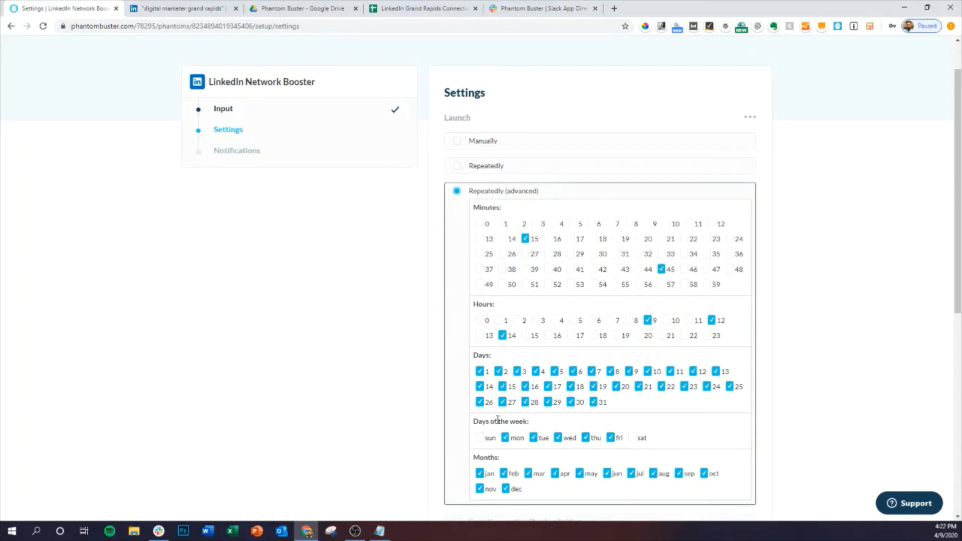
Review the advanced launch schedule and the limits, folder management and proxy options that follow it
{"action": "scroll", "coordinate": [364, 376], "scroll_direction": "down", "scroll_amount": 5}
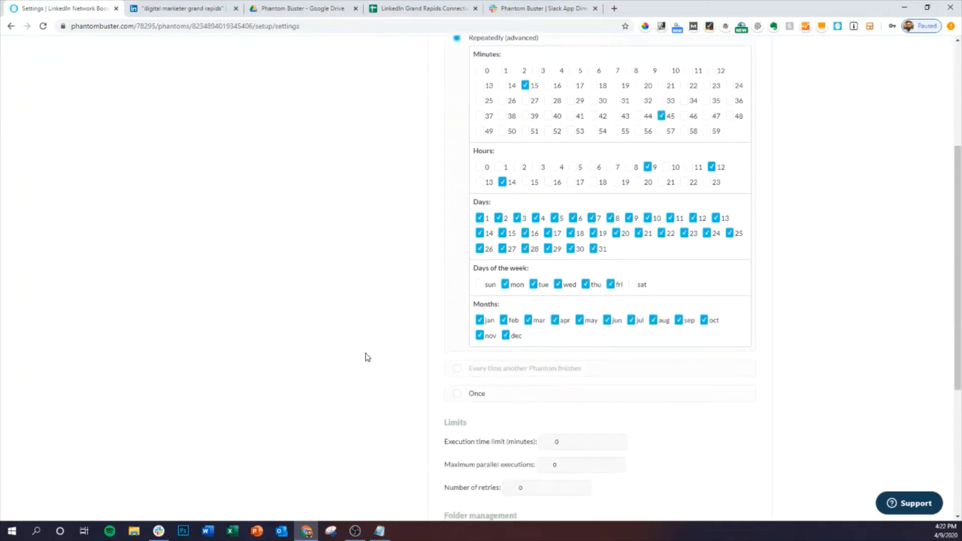
{"action": "scroll", "coordinate": [369, 346], "scroll_direction": "up", "scroll_amount": 4}
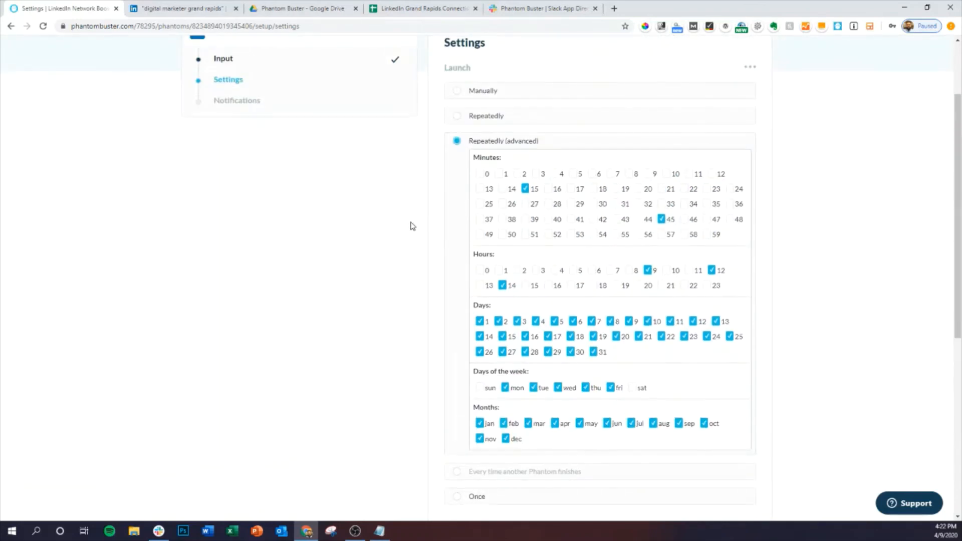
{"action": "scroll", "coordinate": [411, 225], "scroll_direction": "down", "scroll_amount": 5}
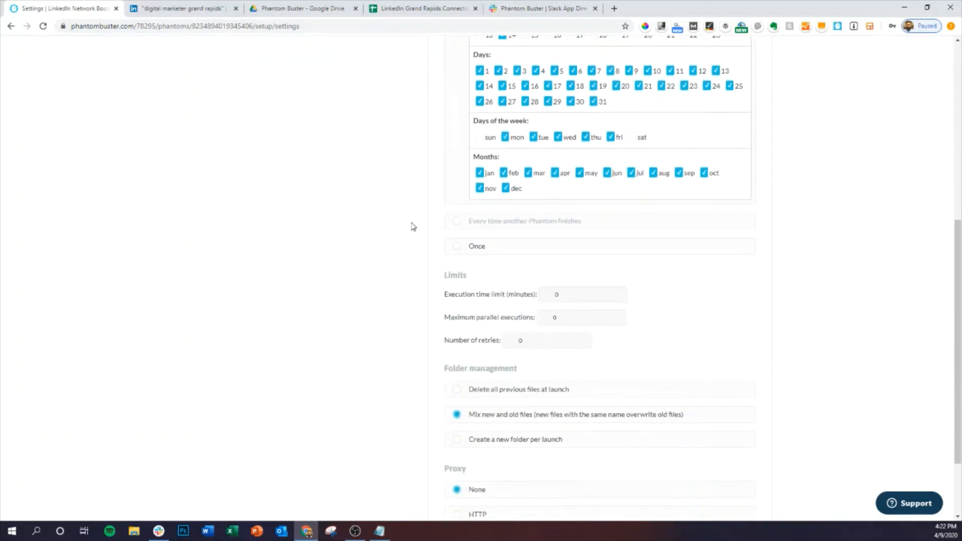
{"action": "scroll", "coordinate": [413, 226], "scroll_direction": "down", "scroll_amount": 2}
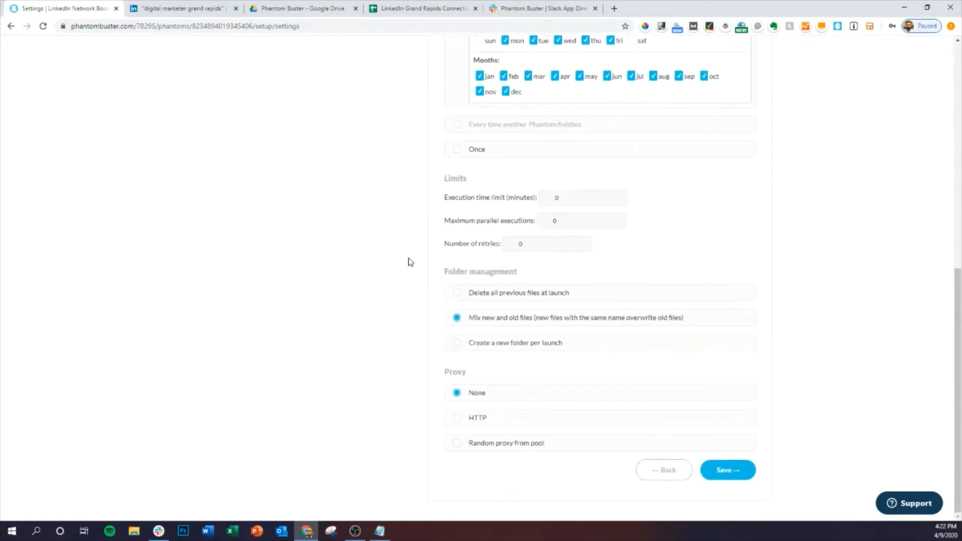
{"action": "scroll", "coordinate": [410, 262], "scroll_direction": "up", "scroll_amount": 6}
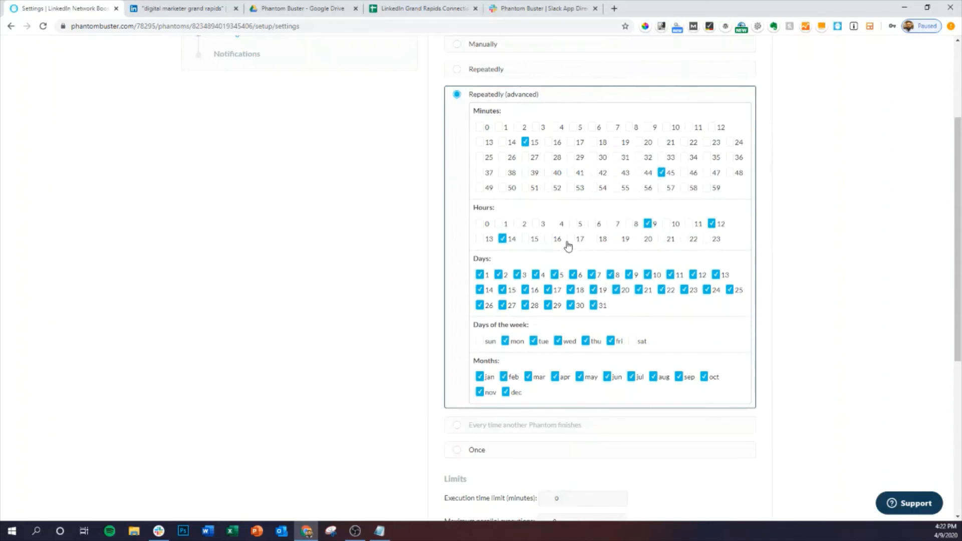
{"action": "left_click", "coordinate": [617, 240]}
{"action": "left_click", "coordinate": [617, 239]}
{"action": "left_click", "coordinate": [592, 224]}
{"action": "left_click", "coordinate": [593, 225]}
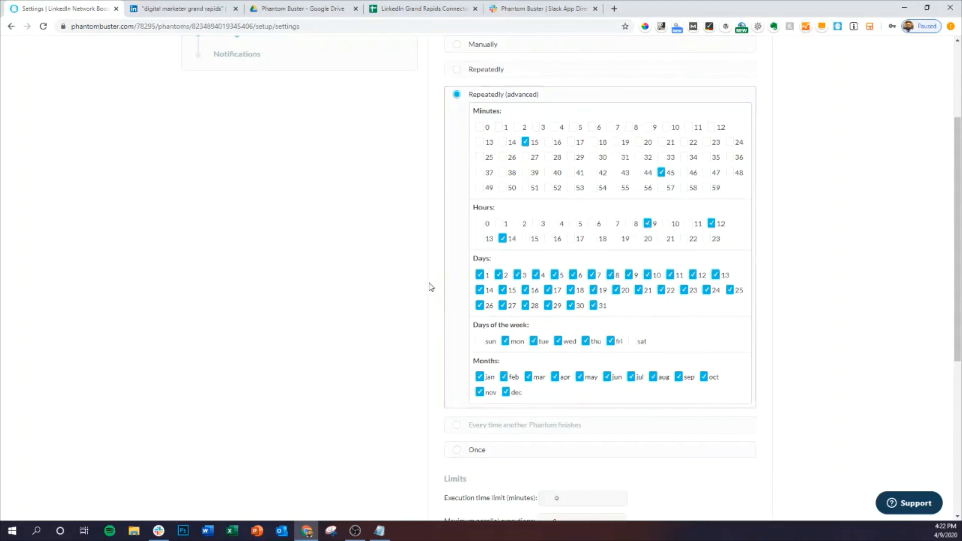
Examine the execution limits and the Proxy section of the phantom's settings
{"action": "scroll", "coordinate": [430, 287], "scroll_direction": "down", "scroll_amount": 5}
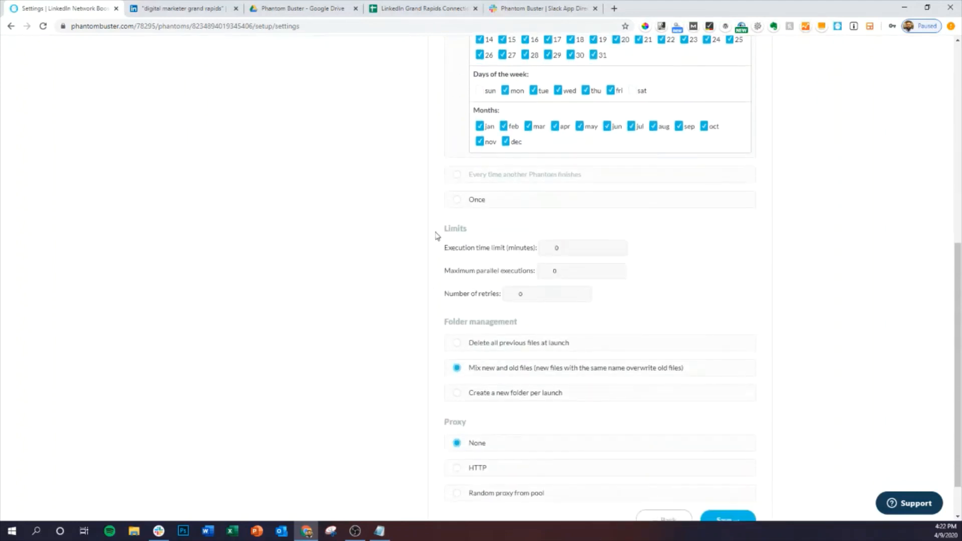
{"action": "scroll", "coordinate": [404, 269], "scroll_direction": "down", "scroll_amount": 1}
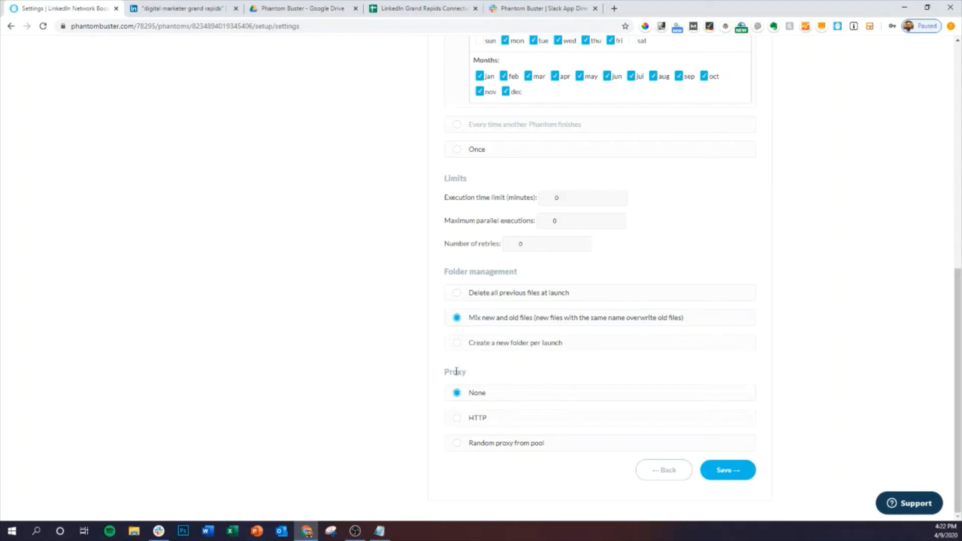
{"action": "mouse_move", "coordinate": [466, 371]}
{"action": "left_mouse_down"}
{"action": "mouse_move", "coordinate": [444, 372]}
{"action": "mouse_move", "coordinate": [470, 376]}
{"action": "left_mouse_up"}
{"action": "left_click", "coordinate": [399, 377]}
{"action": "left_click", "coordinate": [471, 376]}
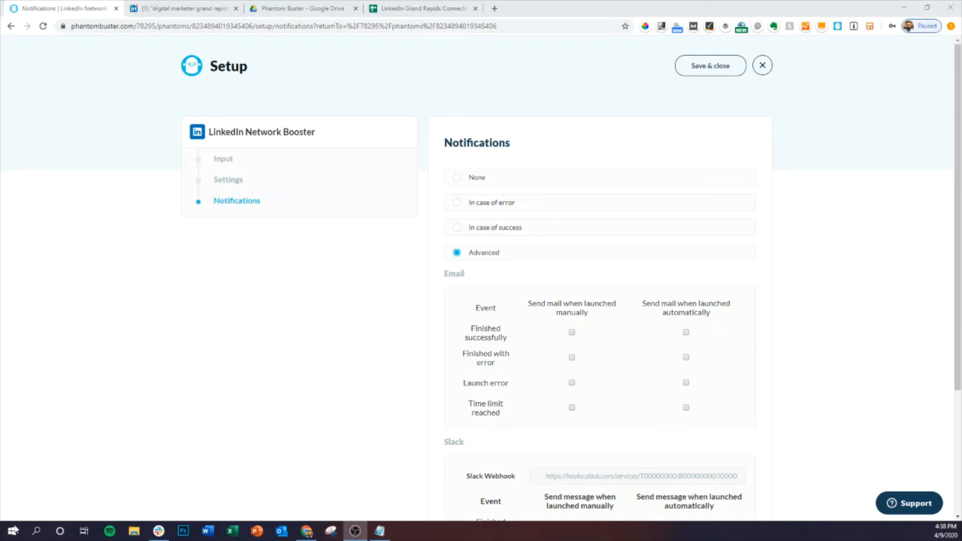
Examine the notification choices, including the advanced email and Slack webhook event options
{"action": "scroll", "coordinate": [371, 282], "scroll_direction": "down", "scroll_amount": 3}
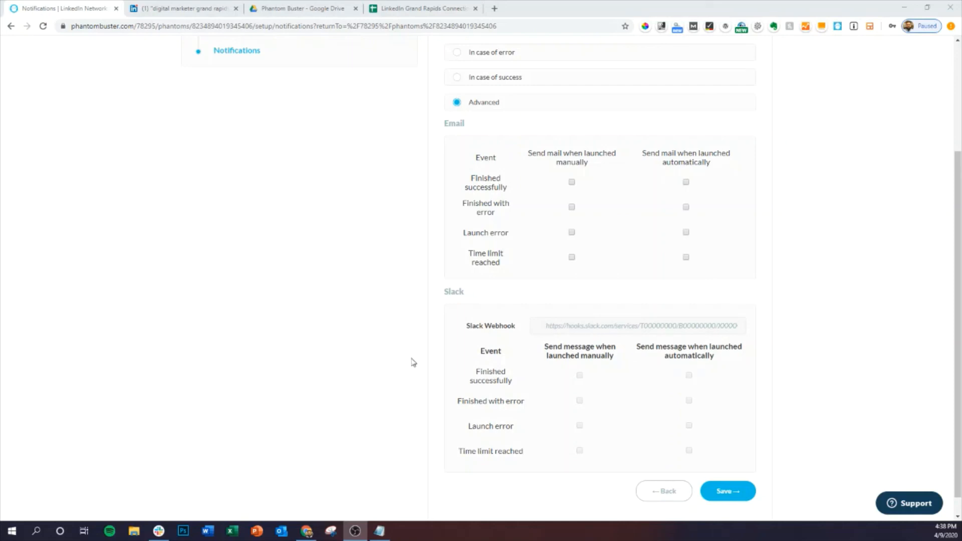
{"action": "scroll", "coordinate": [423, 377], "scroll_direction": "up", "scroll_amount": 3}
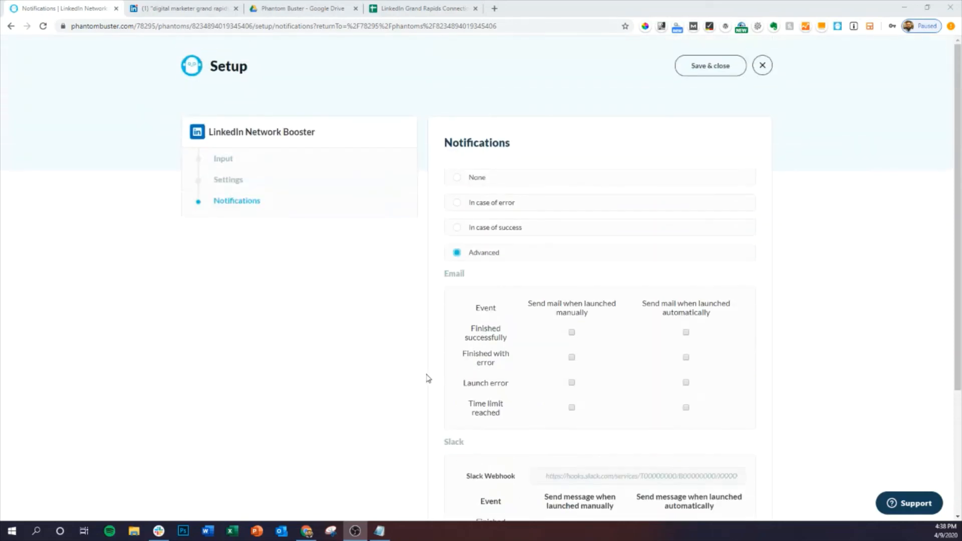
{"action": "scroll", "coordinate": [428, 406], "scroll_direction": "down", "scroll_amount": 3}
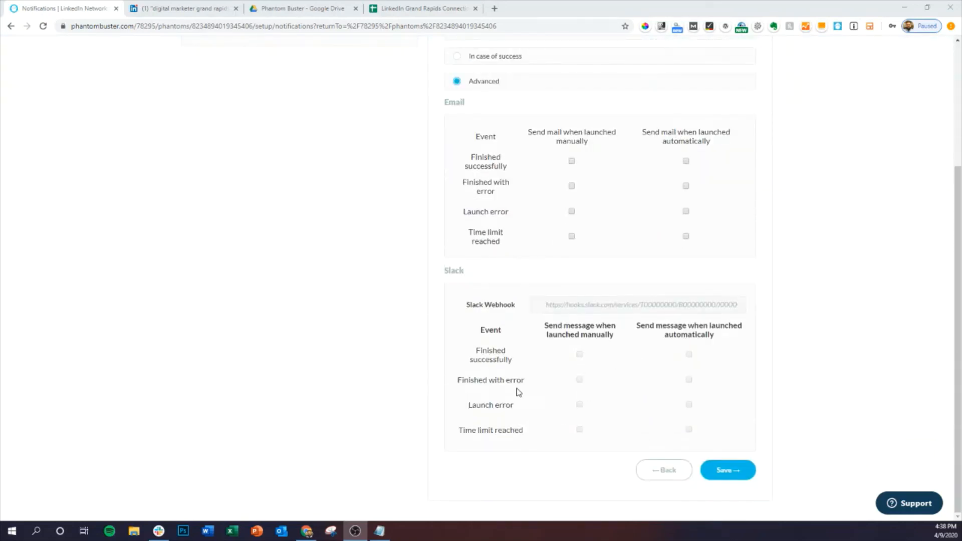
{"action": "scroll", "coordinate": [501, 381], "scroll_direction": "up", "scroll_amount": 3}
{"action": "left_click", "coordinate": [490, 260]}
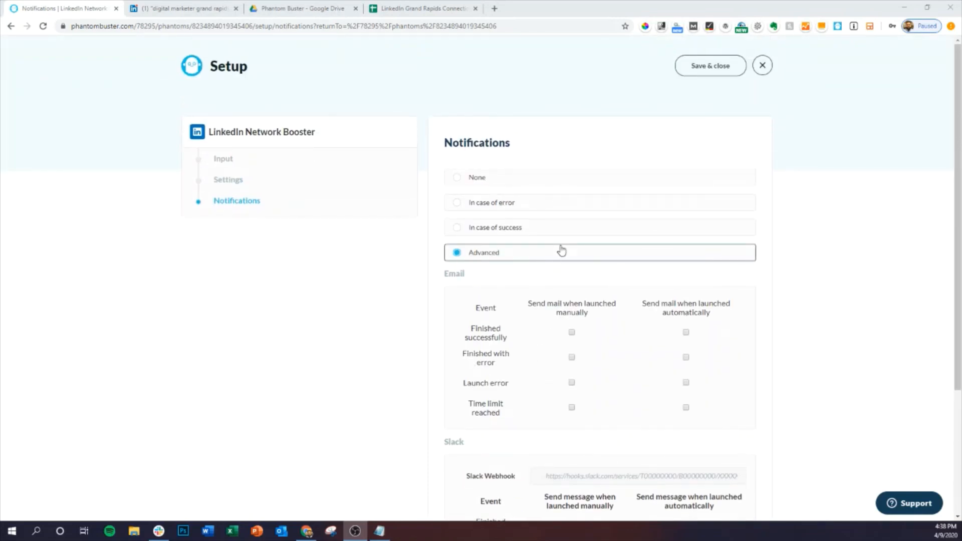
{"action": "scroll", "coordinate": [541, 301], "scroll_direction": "down", "scroll_amount": 3}
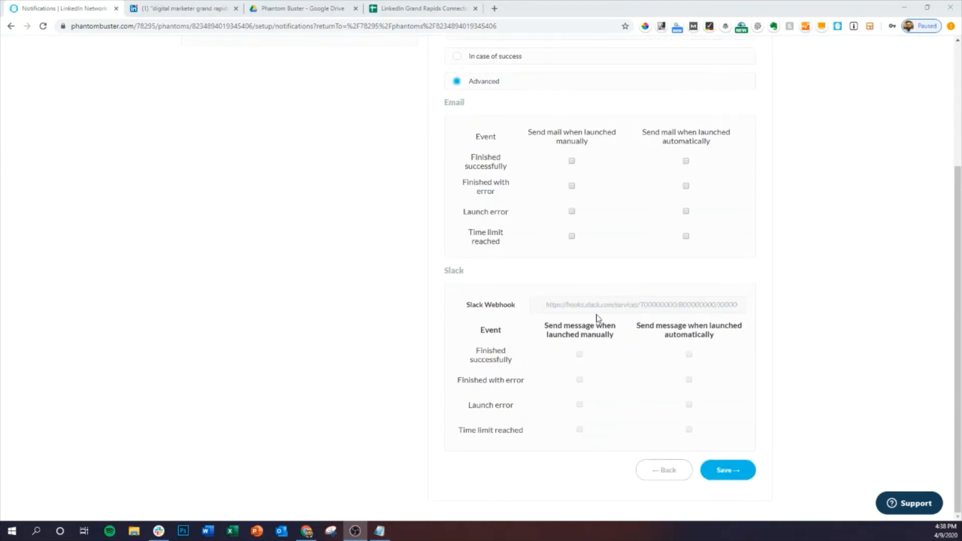
{"action": "scroll", "coordinate": [596, 317], "scroll_direction": "up", "scroll_amount": 3}
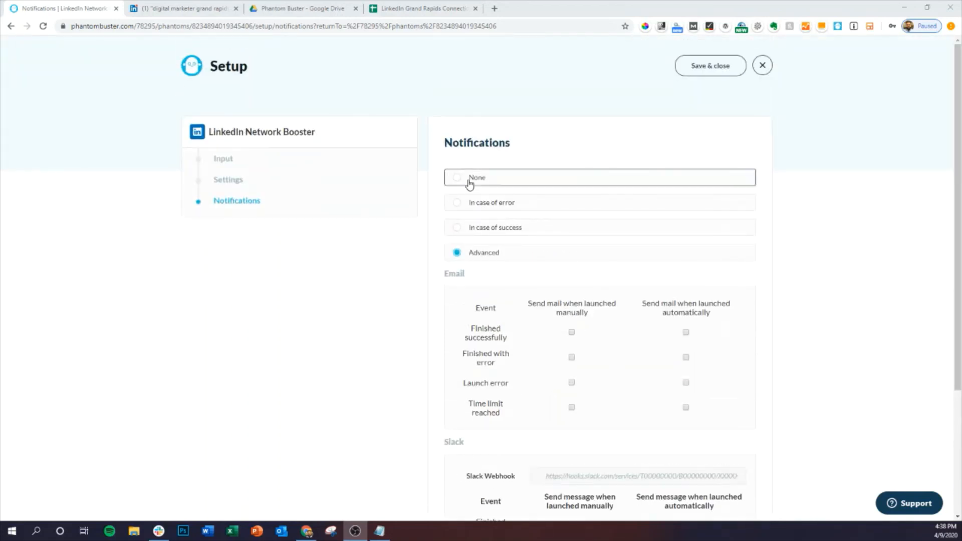
Enable email notifications on manual launches for successful finish, finish with error, launch error and time limit reached, and save the setup
{"action": "left_click", "coordinate": [572, 333]}
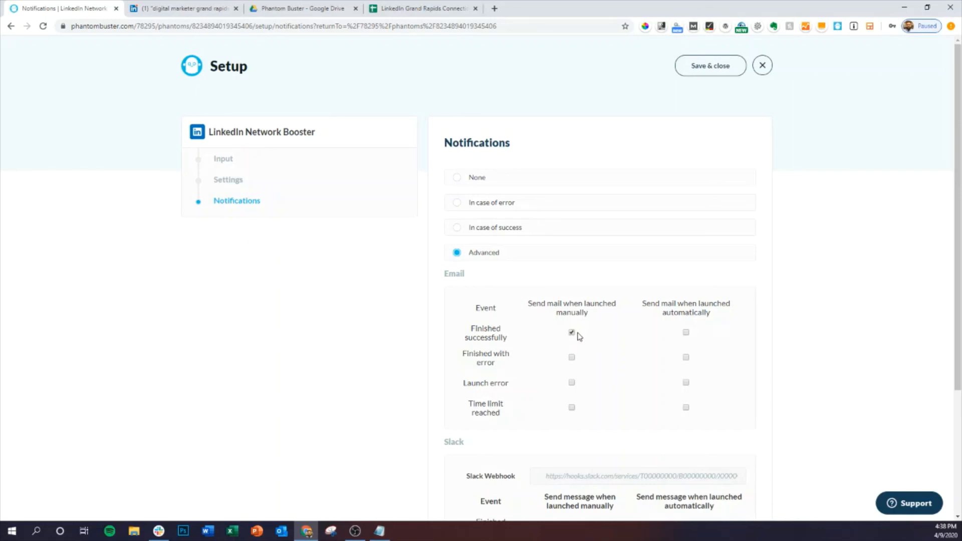
{"action": "left_click", "coordinate": [572, 357]}
{"action": "left_click", "coordinate": [571, 383]}
{"action": "left_click", "coordinate": [572, 408]}
{"action": "scroll", "coordinate": [382, 397], "scroll_direction": "down", "scroll_amount": 3}
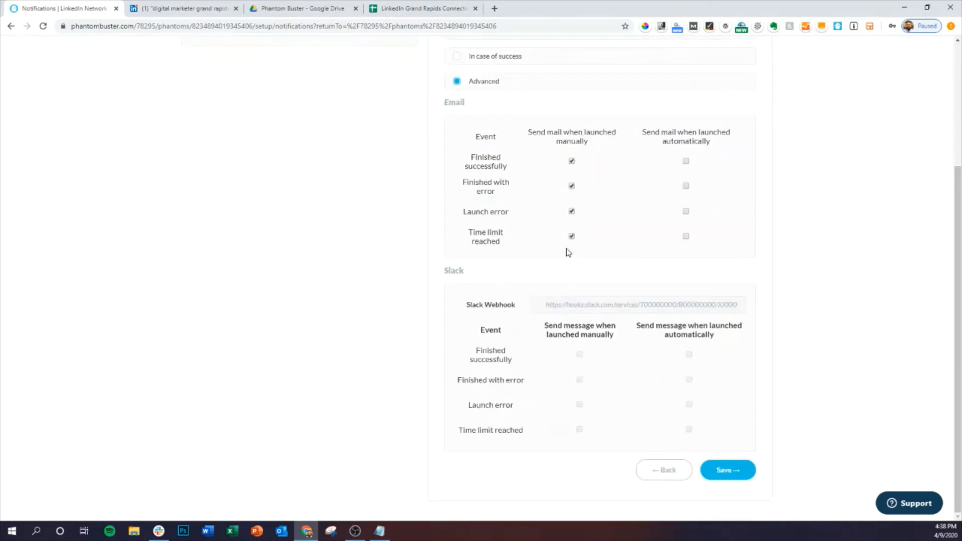
{"action": "left_click", "coordinate": [723, 473]}
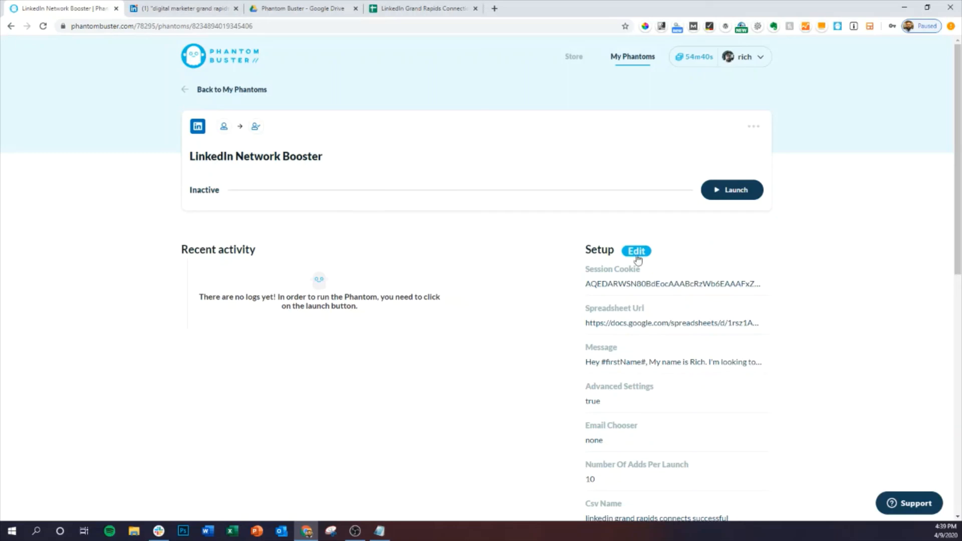
Recheck the saved setup and advanced launch schedule of LinkedIn Network Booster, save it and launch the phantom
{"action": "scroll", "coordinate": [827, 274], "scroll_direction": "down", "scroll_amount": 5}
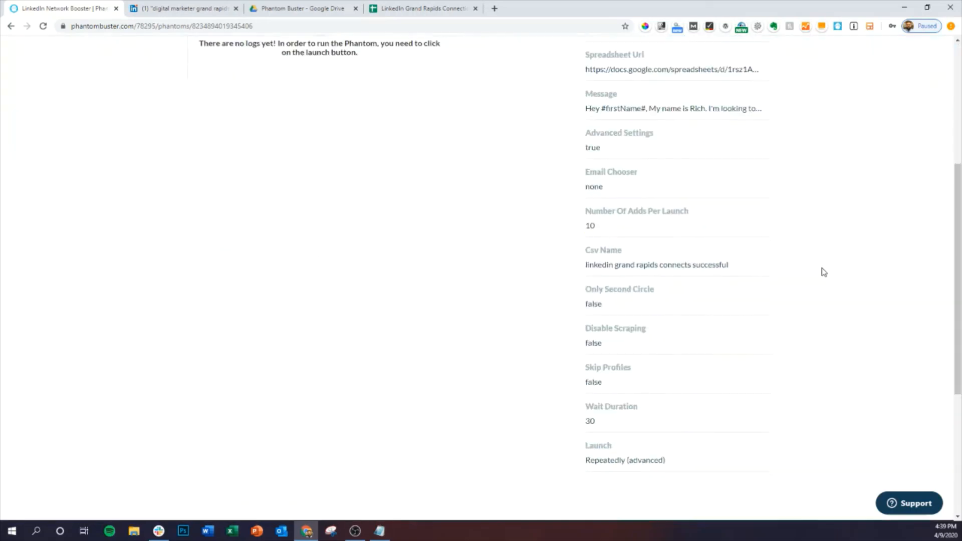
{"action": "scroll", "coordinate": [827, 273], "scroll_direction": "down", "scroll_amount": 1}
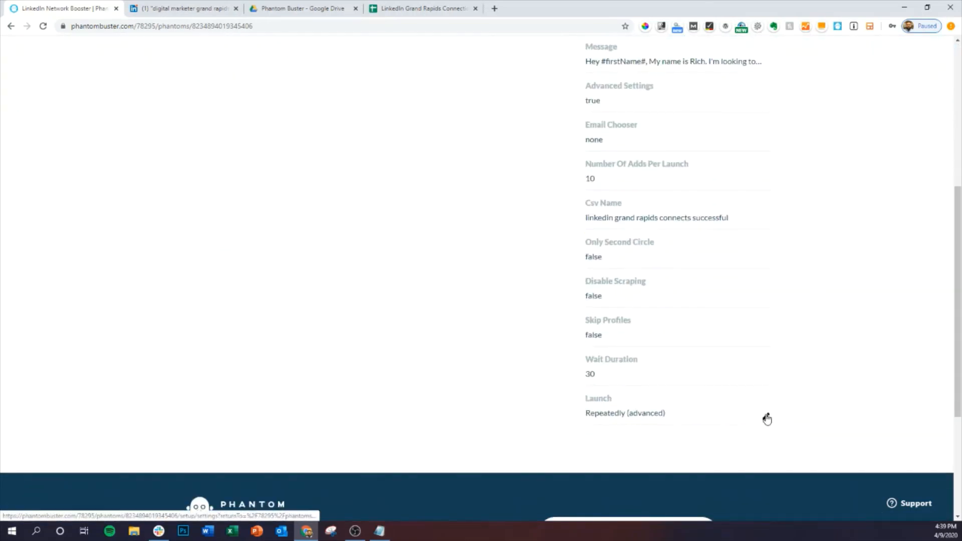
{"action": "left_click", "coordinate": [768, 420]}
{"action": "scroll", "coordinate": [456, 288], "scroll_direction": "down", "scroll_amount": 1}
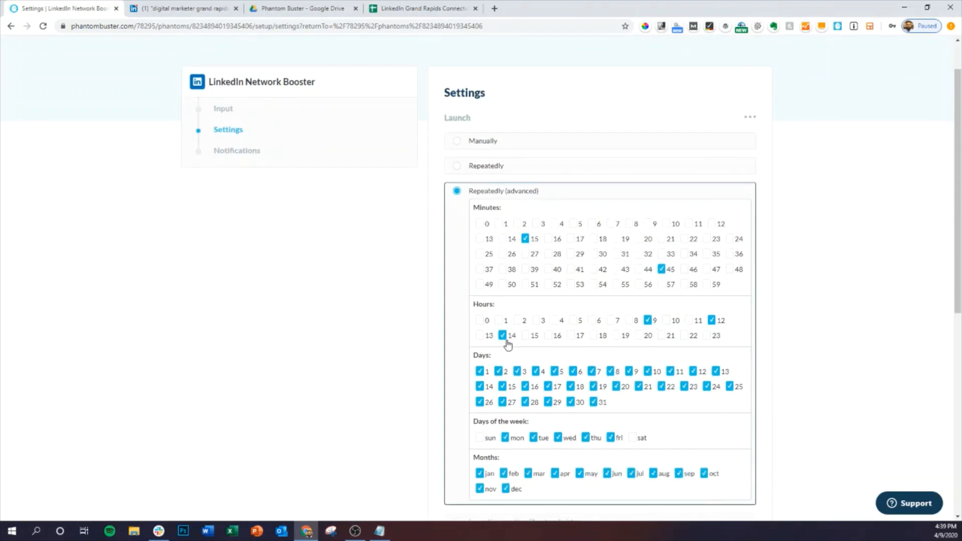
{"action": "scroll", "coordinate": [396, 294], "scroll_direction": "up", "scroll_amount": 1}
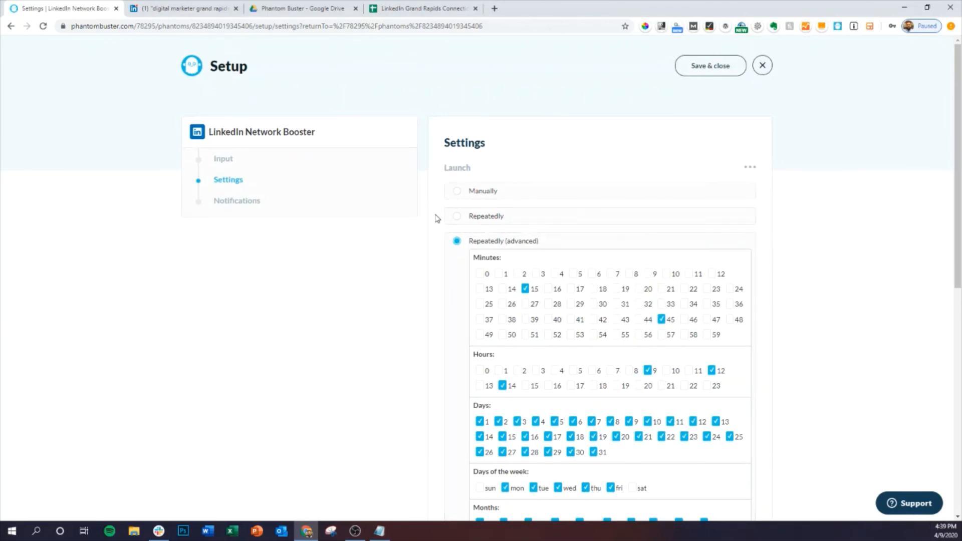
{"action": "left_click", "coordinate": [712, 71]}
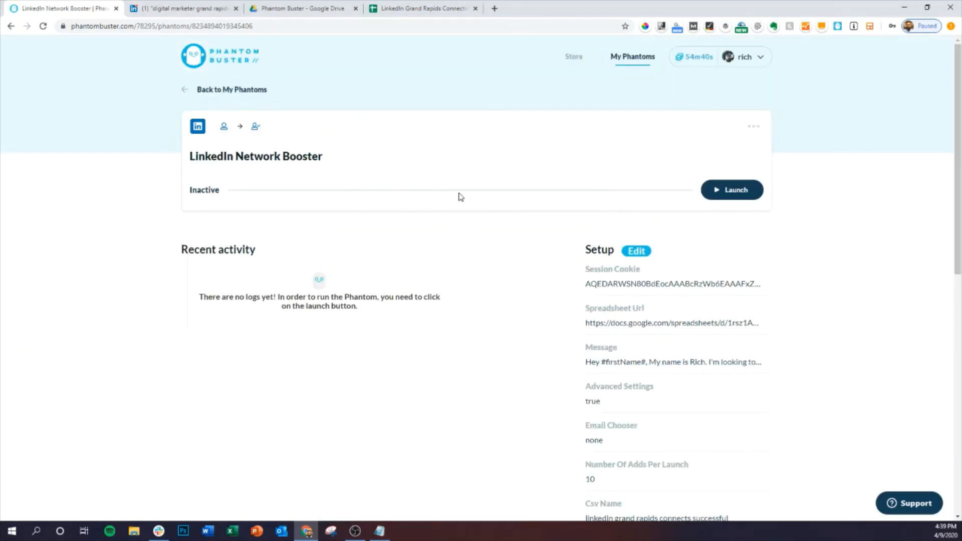
{"action": "left_click", "coordinate": [739, 190]}
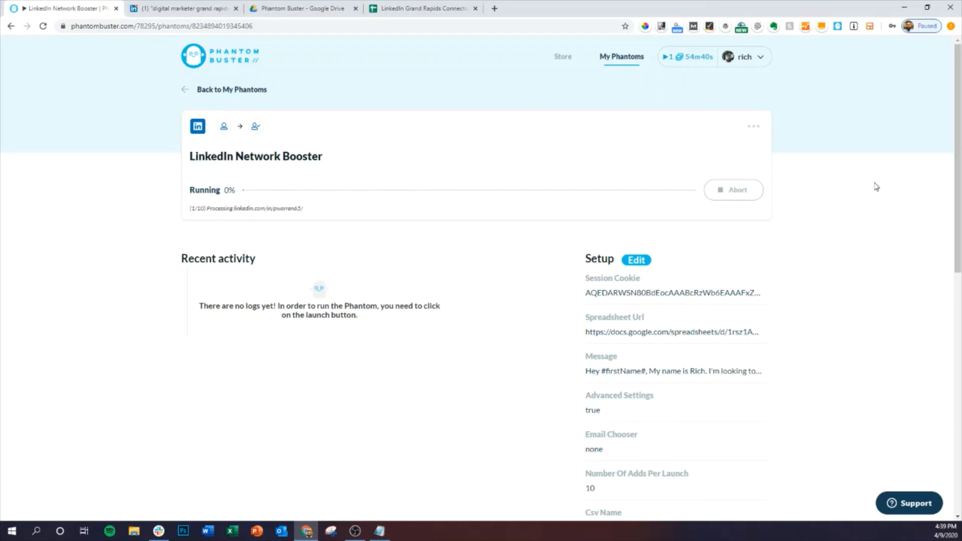
Switch to LinkedIn and open the account's own profile page to view its name and headline
{"action": "left_click", "coordinate": [195, 8]}
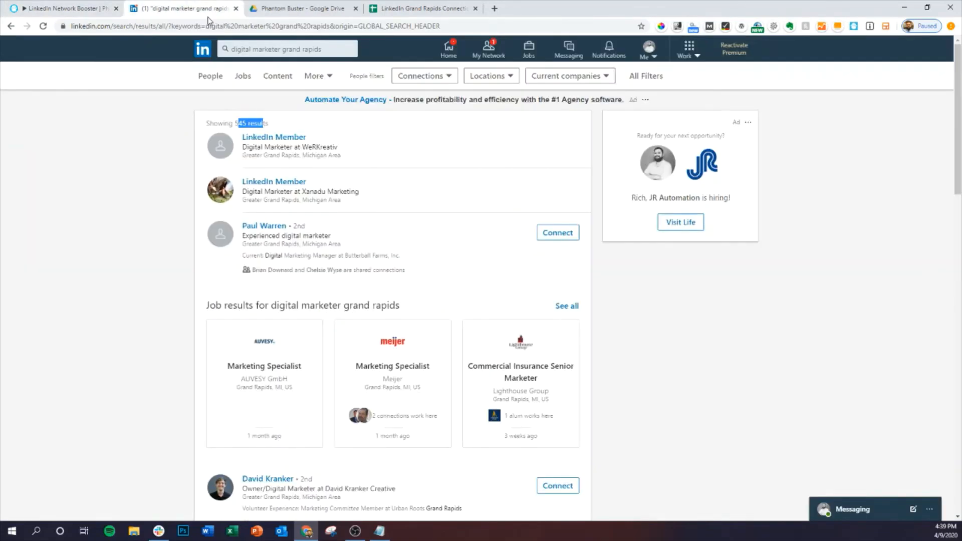
{"action": "left_click", "coordinate": [459, 54]}
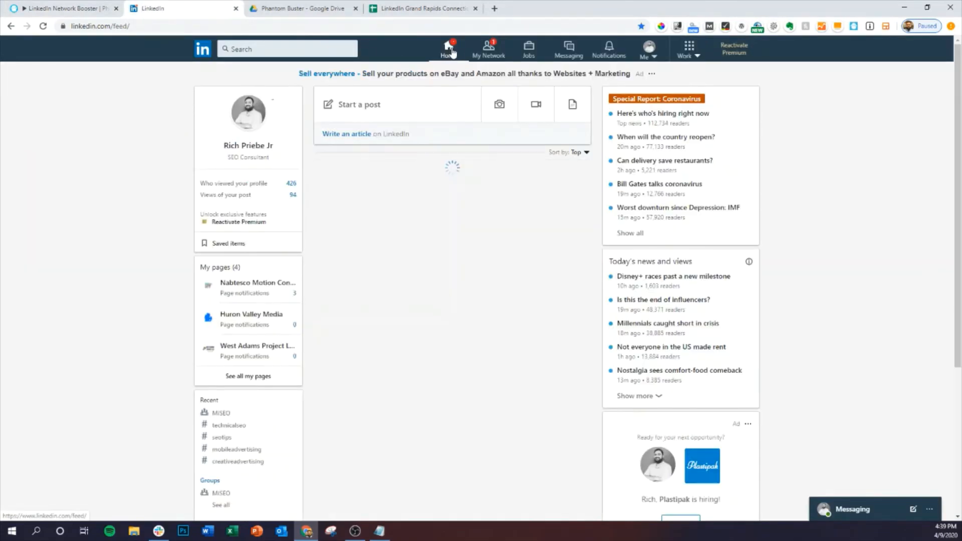
{"action": "left_click", "coordinate": [649, 50]}
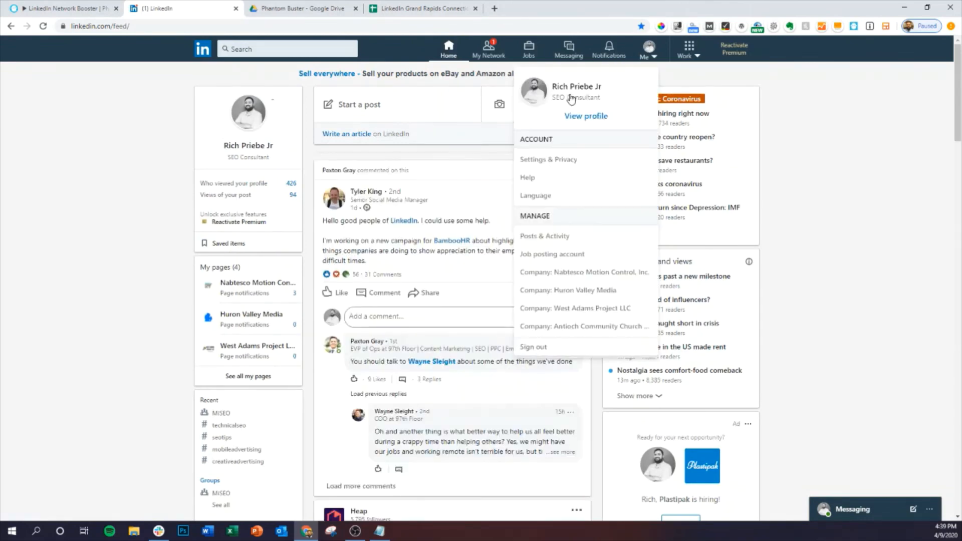
{"action": "left_click", "coordinate": [573, 114]}
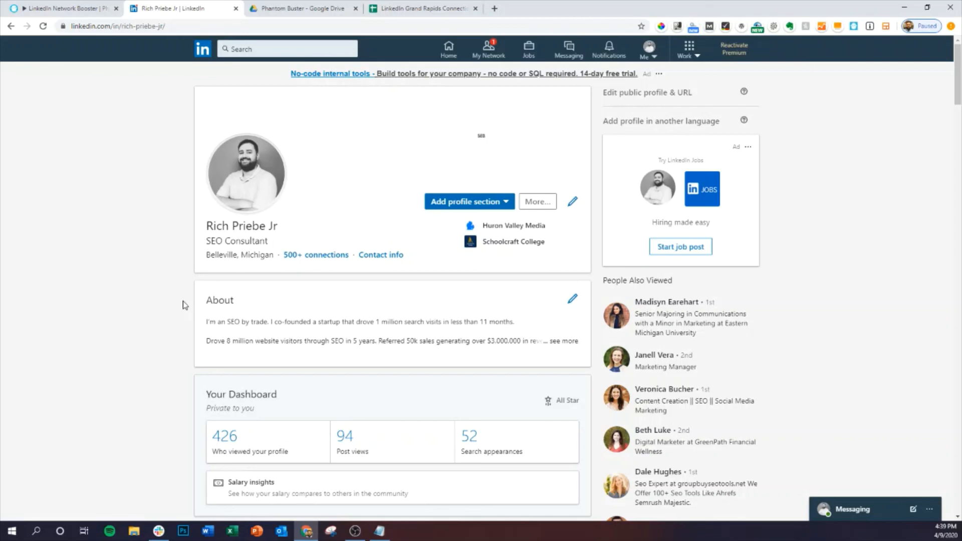
{"action": "left_click_drag", "start_coordinate": [208, 225], "coordinate": [285, 229]}
{"action": "left_click", "coordinate": [289, 230]}
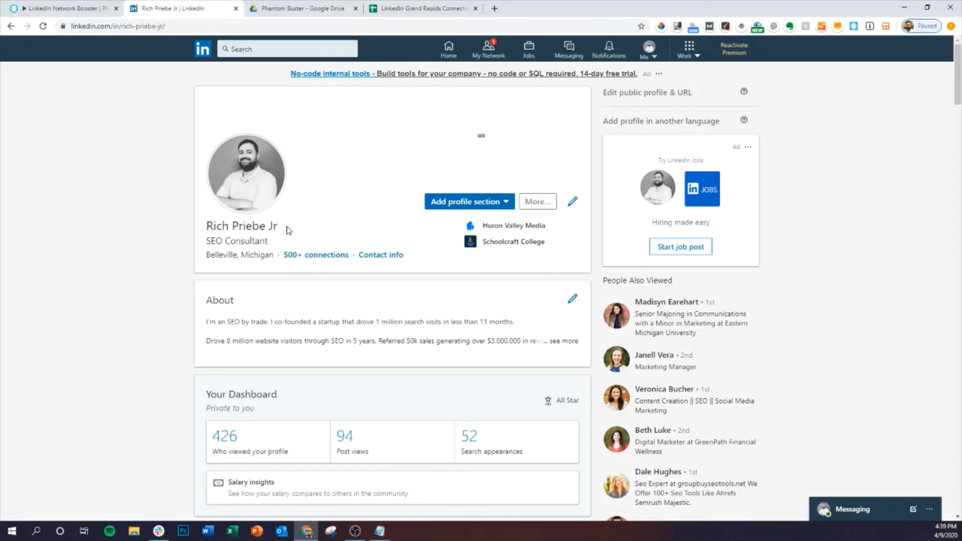